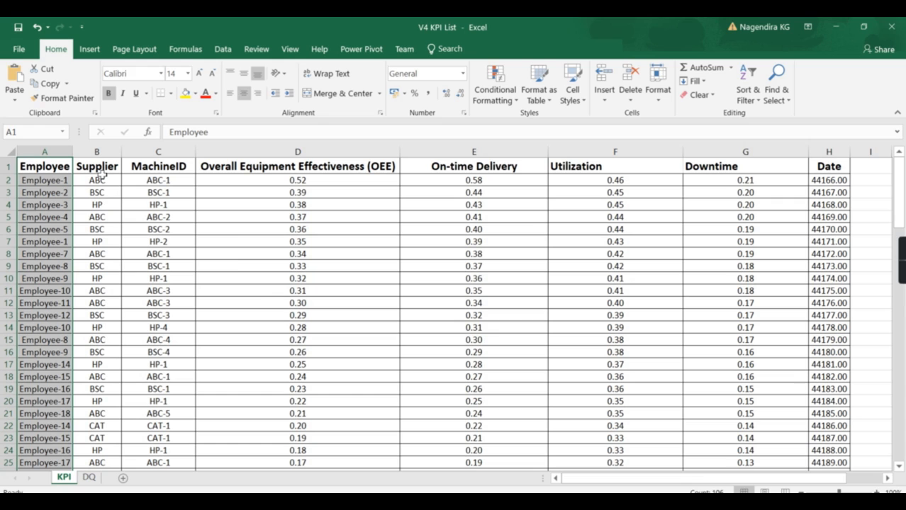
# - Examine the Supplier and MachineID entries, the four KPI headers and the Date header on the KPI sheet
pyautogui.click(107, 167)
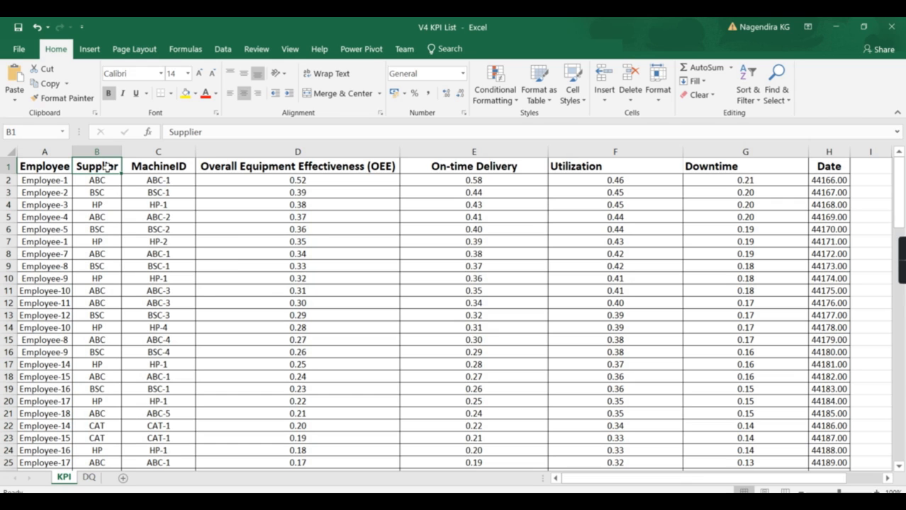
pyautogui.click(164, 168)
pyautogui.click(164, 183)
pyautogui.click(118, 190)
pyautogui.click(166, 180)
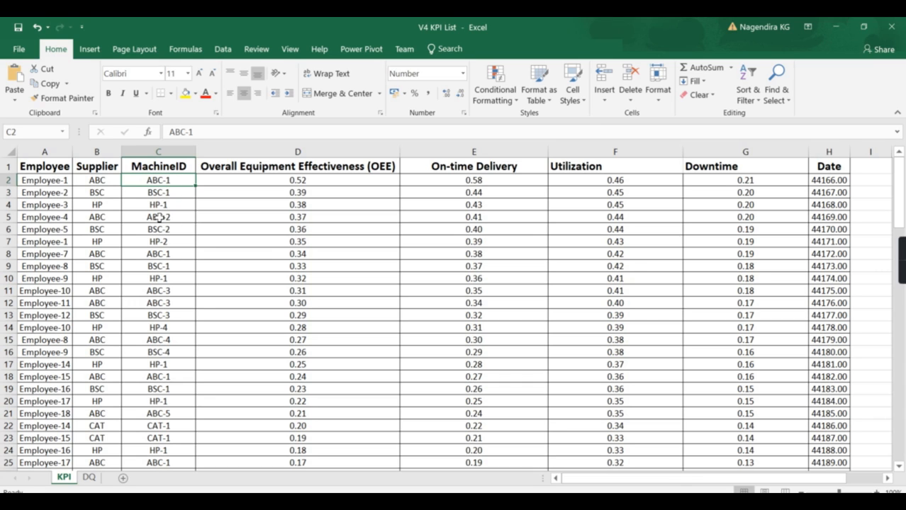
pyautogui.click(157, 206)
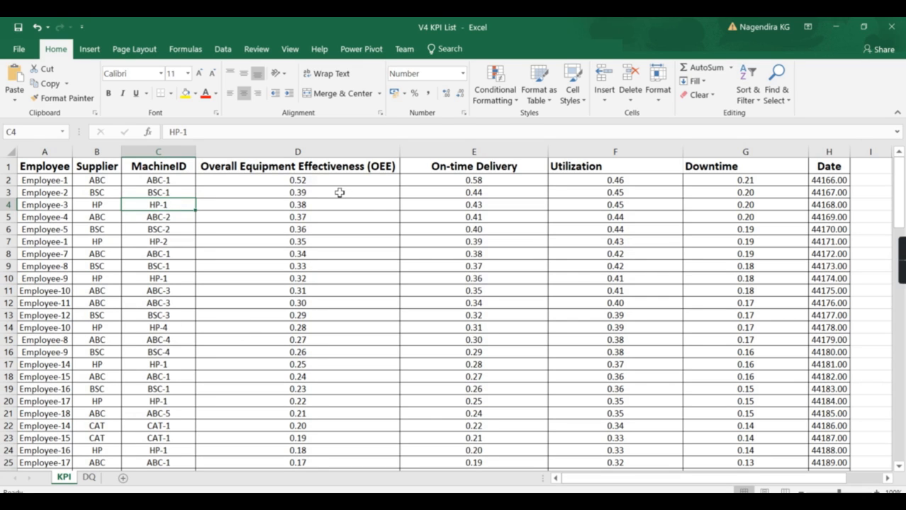
pyautogui.moveTo(271, 170); pyautogui.dragTo(752, 167)
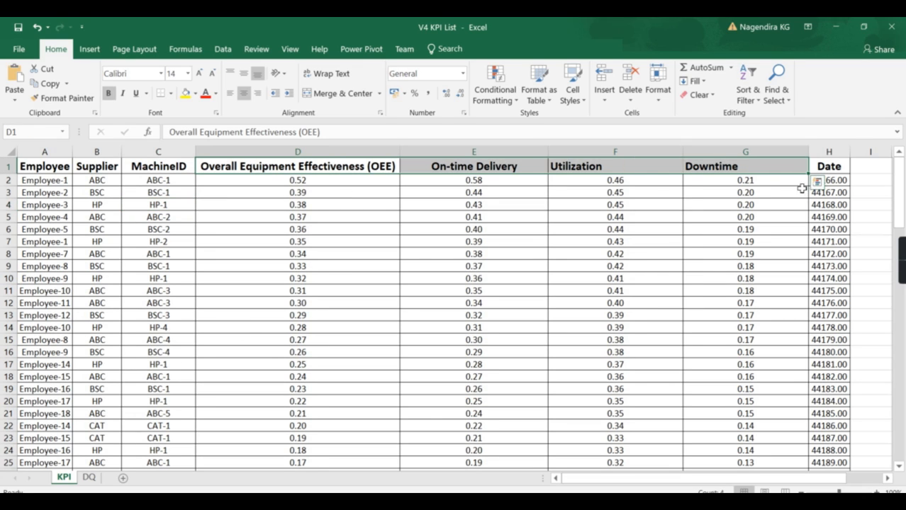
pyautogui.click(836, 170)
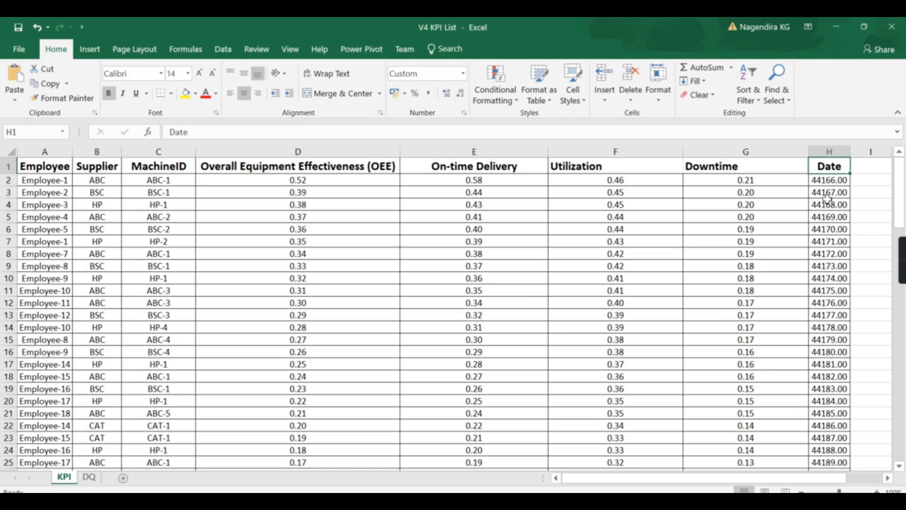
# - Format the entire Date column of the KPI sheet as Short Date
pyautogui.click(829, 151)
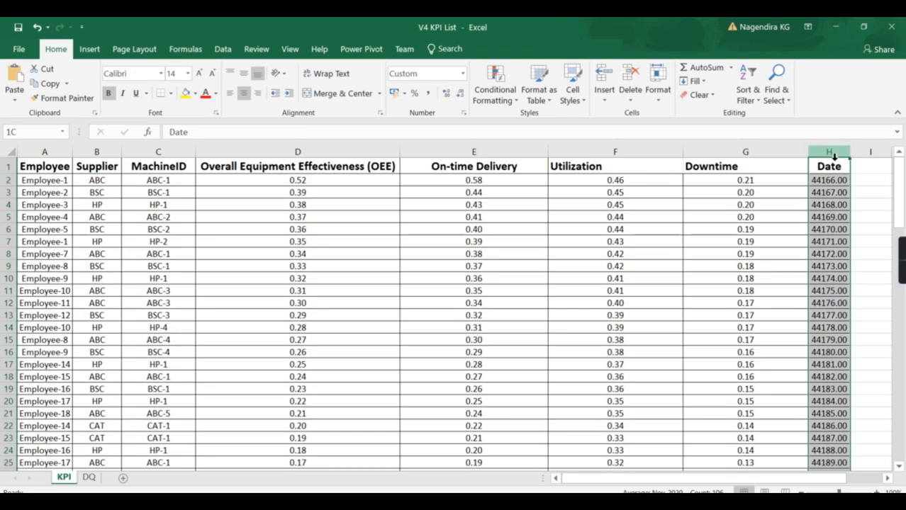
pyautogui.click(222, 51)
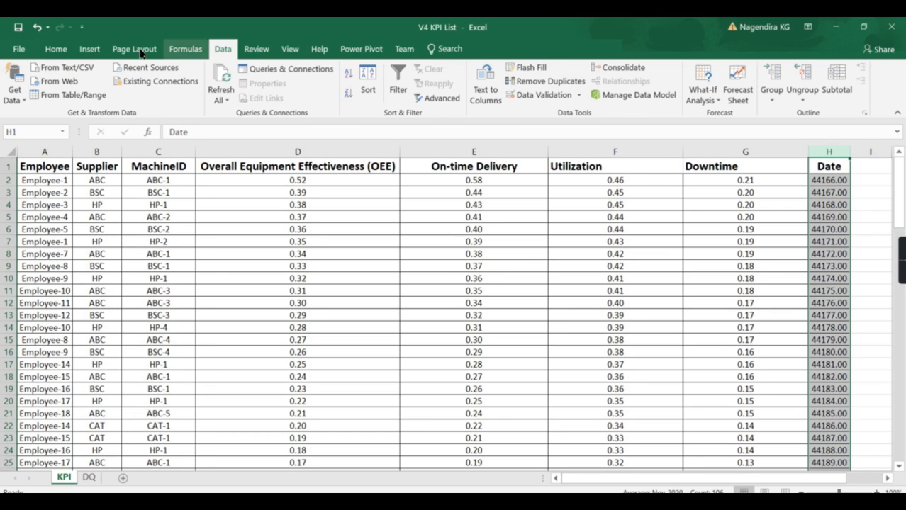
pyautogui.click(60, 49)
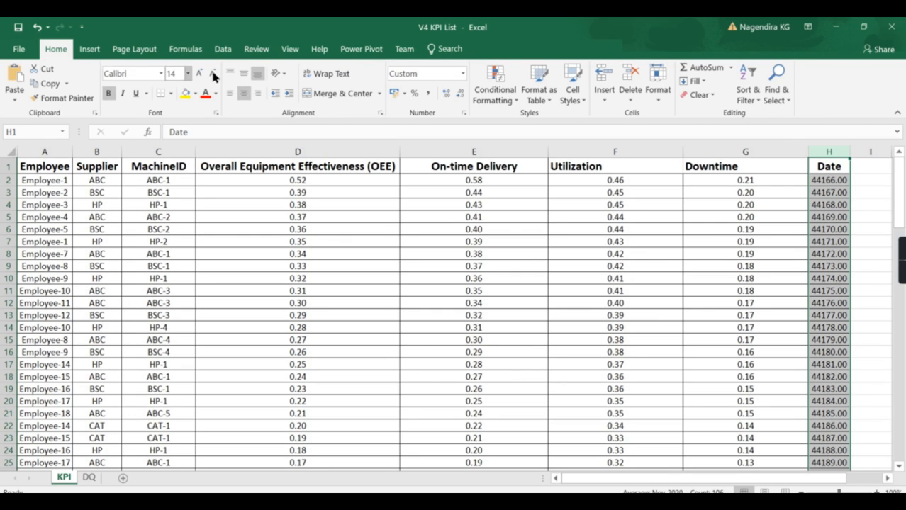
pyautogui.click(462, 73)
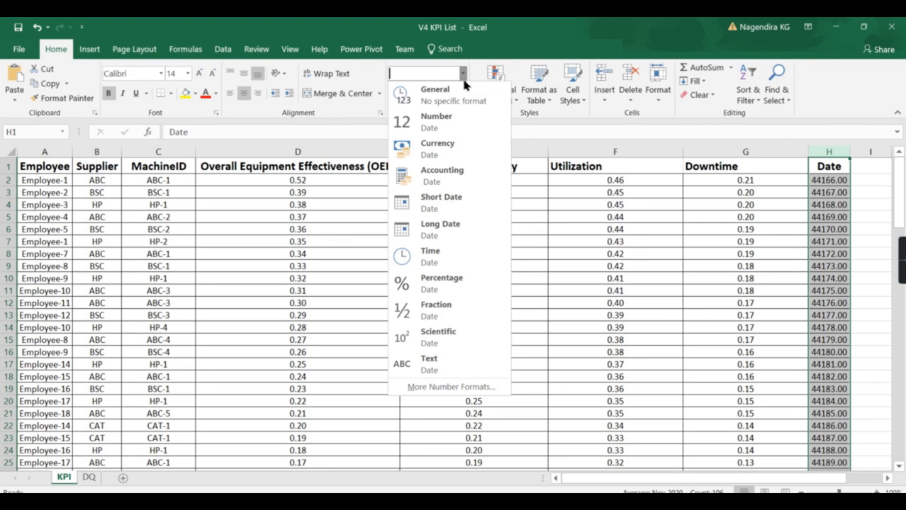
pyautogui.click(451, 207)
# - Review the reformatted dates through all rows of the KPI sheet
pyautogui.click(848, 253)
pyautogui.scroll(-10, 843, 304)
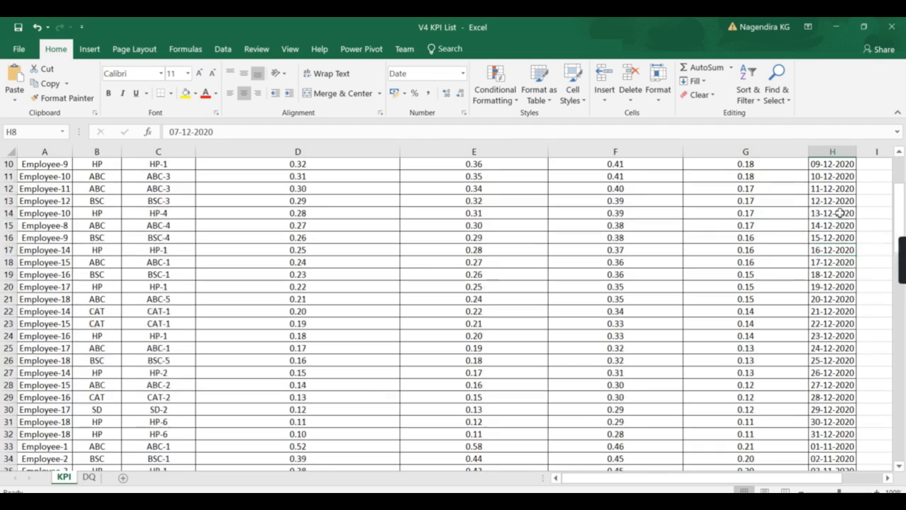
pyautogui.scroll(10, 844, 340)
pyautogui.scroll(-18, 836, 283)
pyautogui.scroll(-9, 830, 401)
pyautogui.scroll(9, 829, 386)
pyautogui.scroll(18, 825, 355)
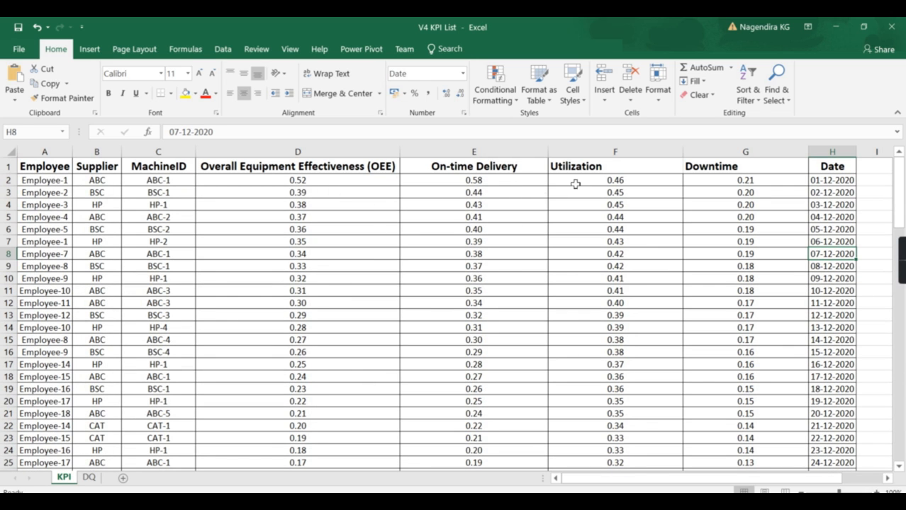
# - Examine the Overall Equipment Effectiveness (OEE), On-time Delivery, Utilization and Downtime columns and their headers
pyautogui.click(291, 163)
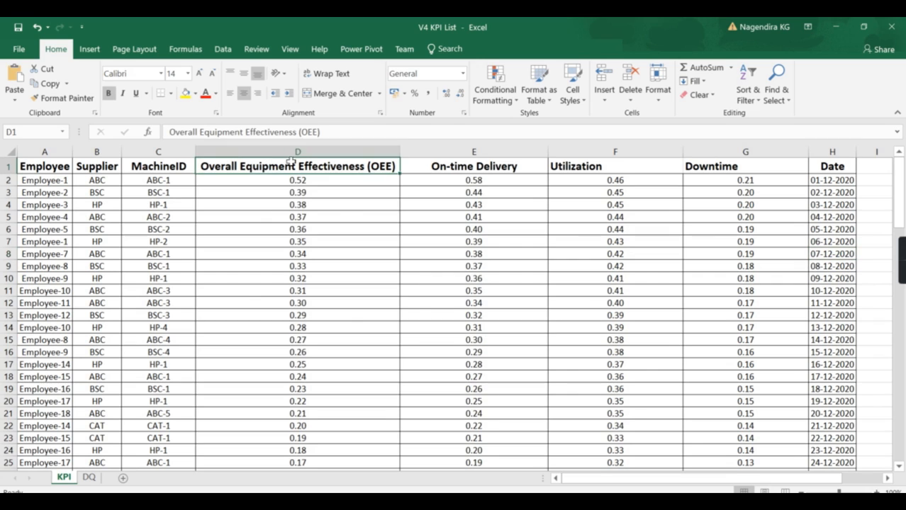
pyautogui.click(290, 151)
pyautogui.click(482, 151)
pyautogui.click(610, 152)
pyautogui.click(729, 151)
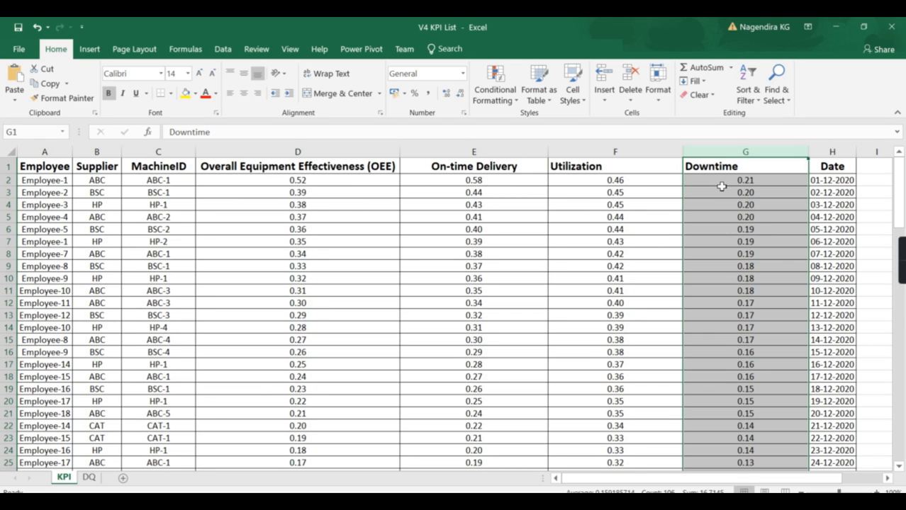
pyautogui.click(613, 158)
pyautogui.press('Left')
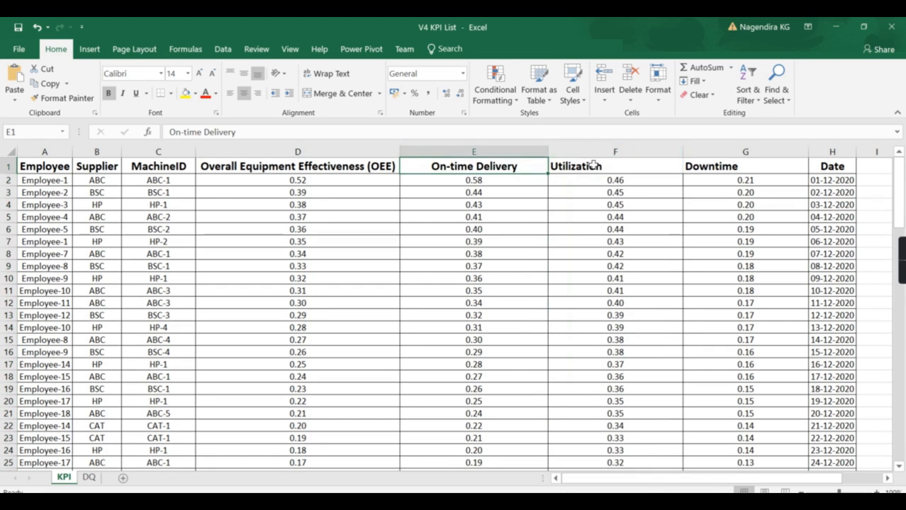
pyautogui.moveTo(268, 168); pyautogui.dragTo(712, 166)
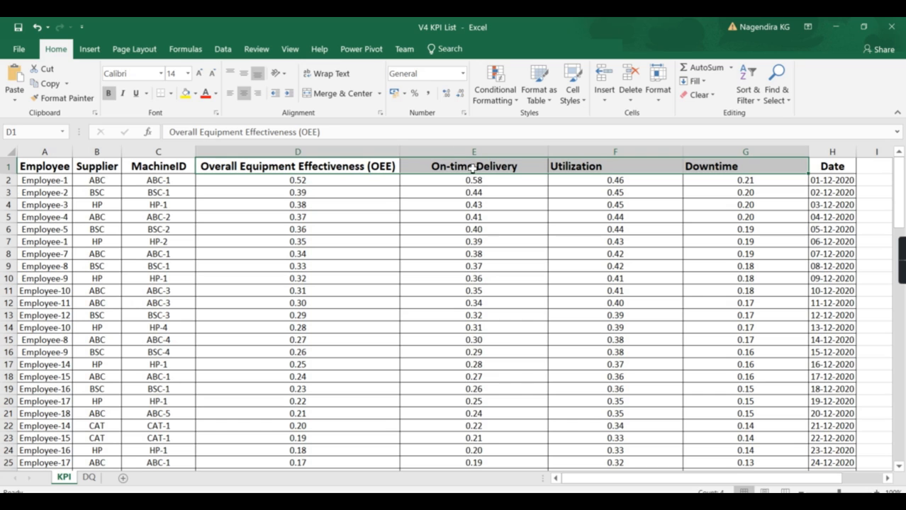
# - Switch to the Power BI report and view the machine chart for On-time Delivery, Overall Equipment Effectiveness (OEE) and Utilization
pyautogui.hotkey('alt', 'Tab')
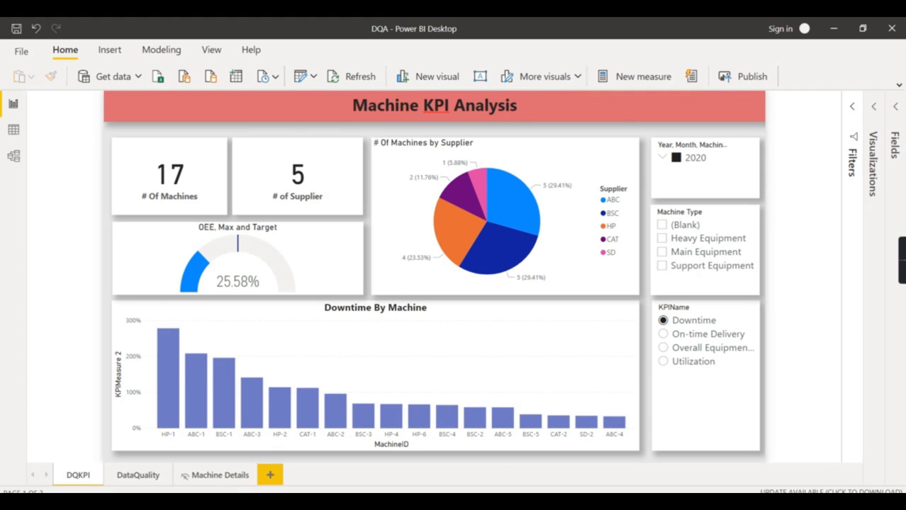
pyautogui.hotkey('alt', 'Tab')
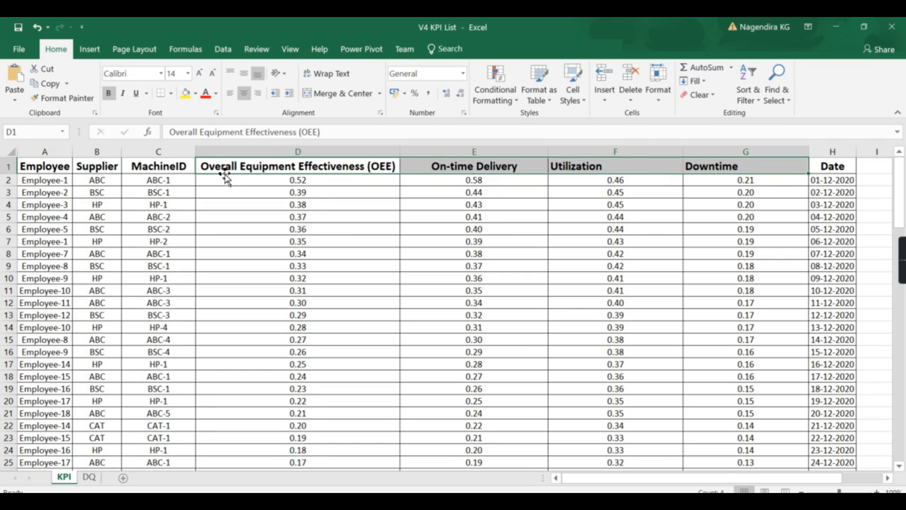
pyautogui.moveTo(532, 502)
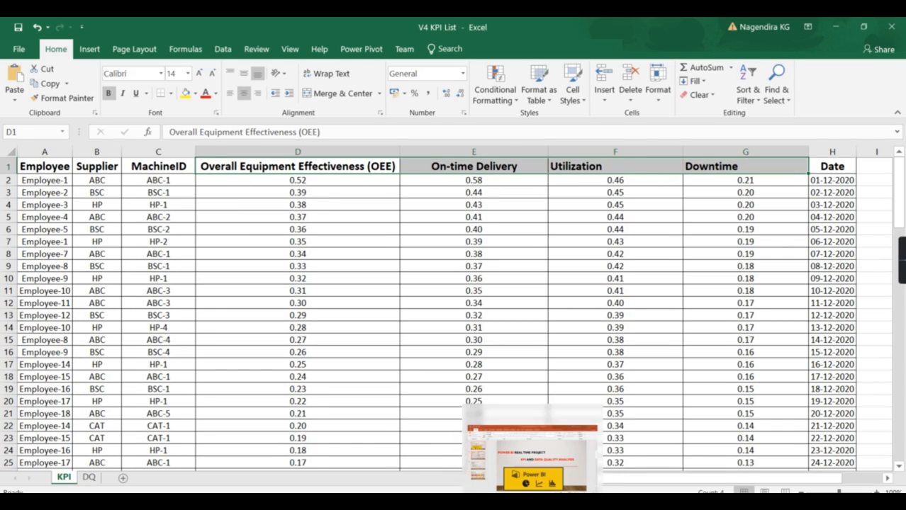
pyautogui.click(468, 502)
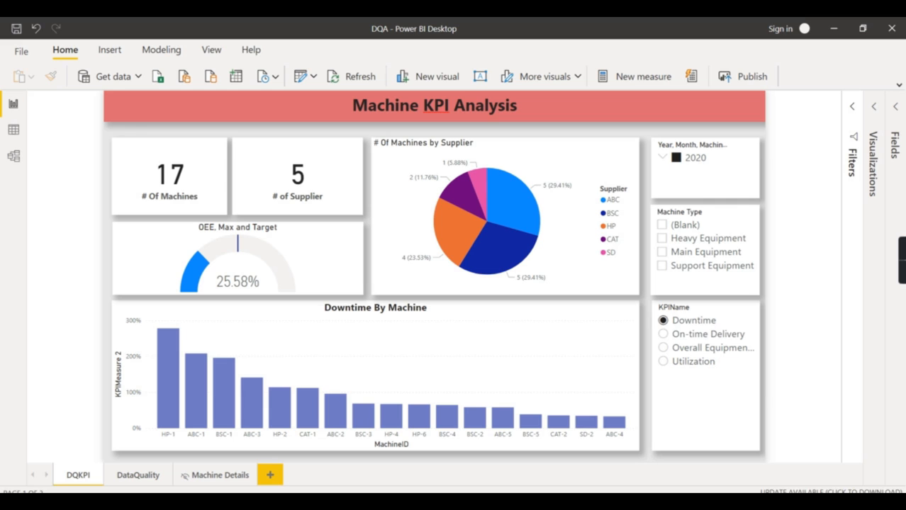
pyautogui.click(688, 337)
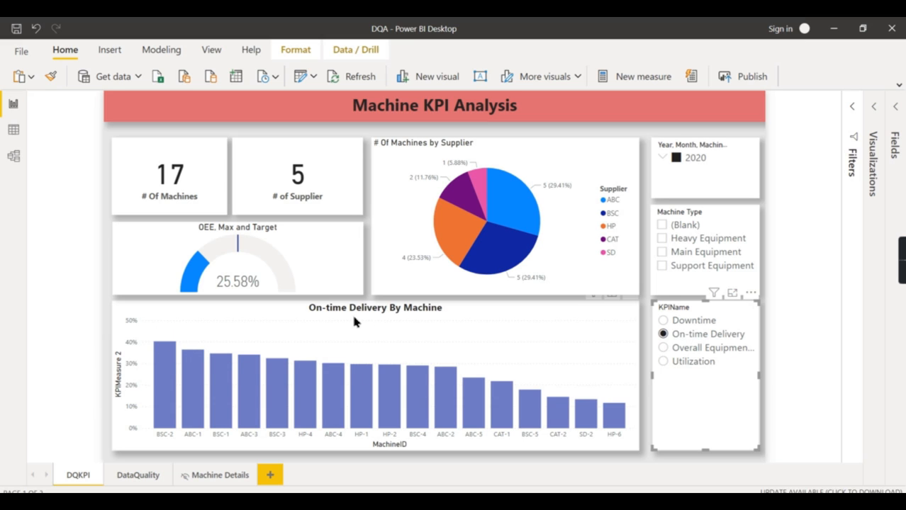
pyautogui.click(698, 348)
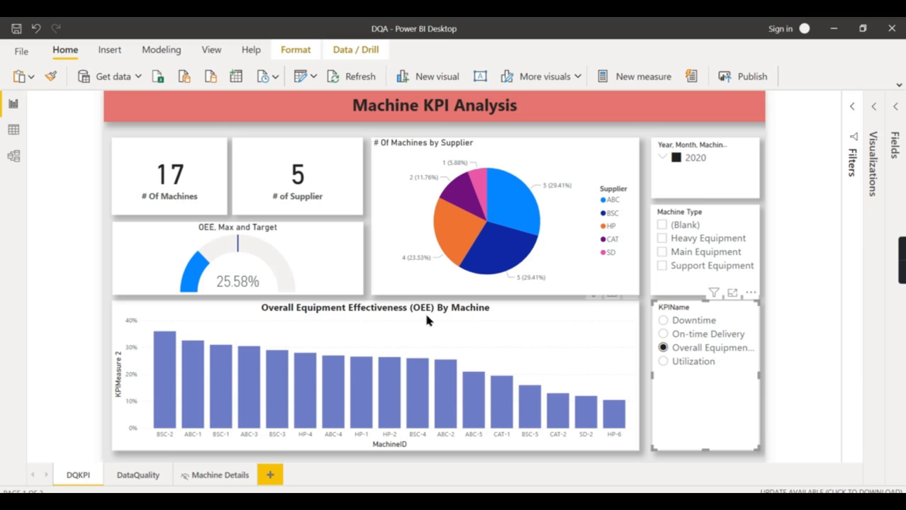
pyautogui.click(685, 365)
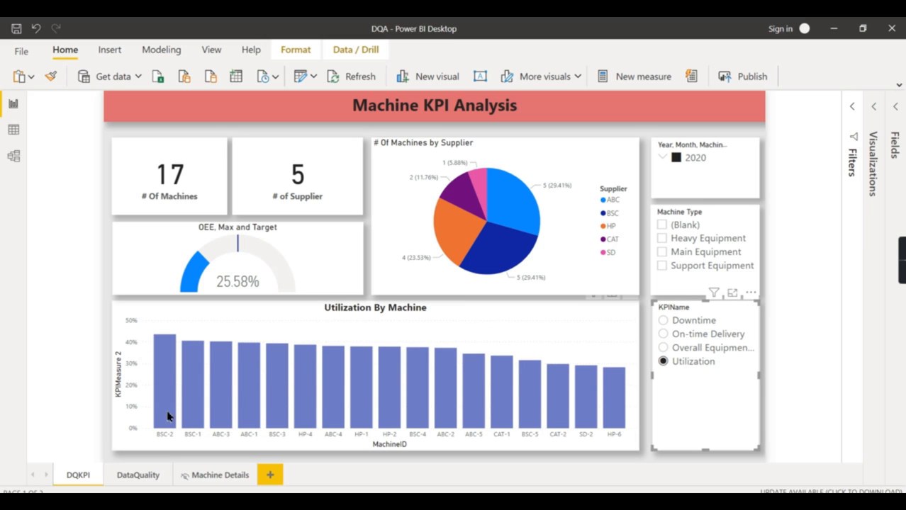
# - Filter the report to February 2020 and restore the date filter to the whole year 2020
pyautogui.click(663, 158)
pyautogui.click(687, 184)
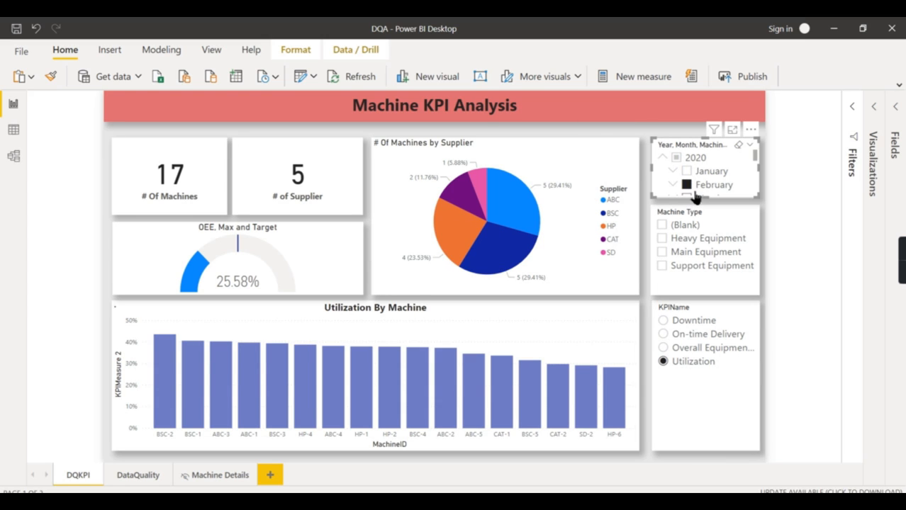
pyautogui.click(677, 158)
pyautogui.click(667, 159)
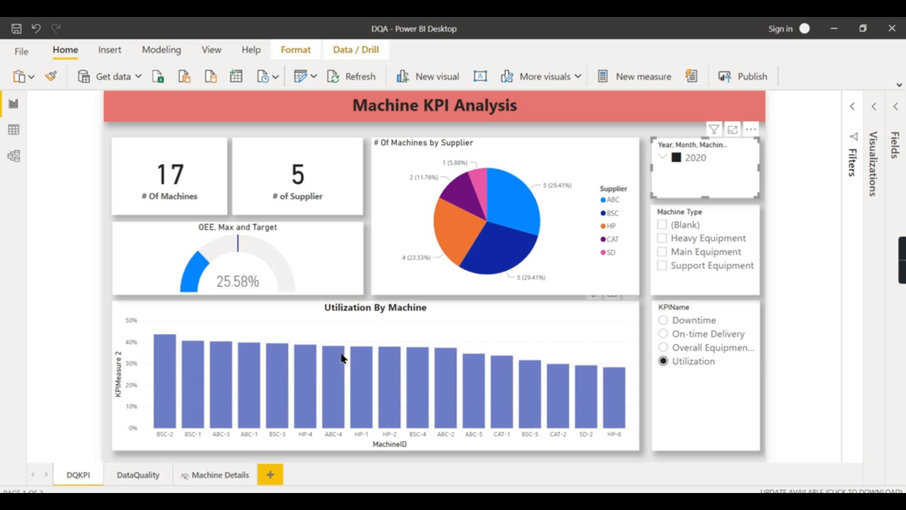
# - Cross-filter the report by supplier ABC from the pie chart, clear that filter and deselect the visual
pyautogui.click(525, 206)
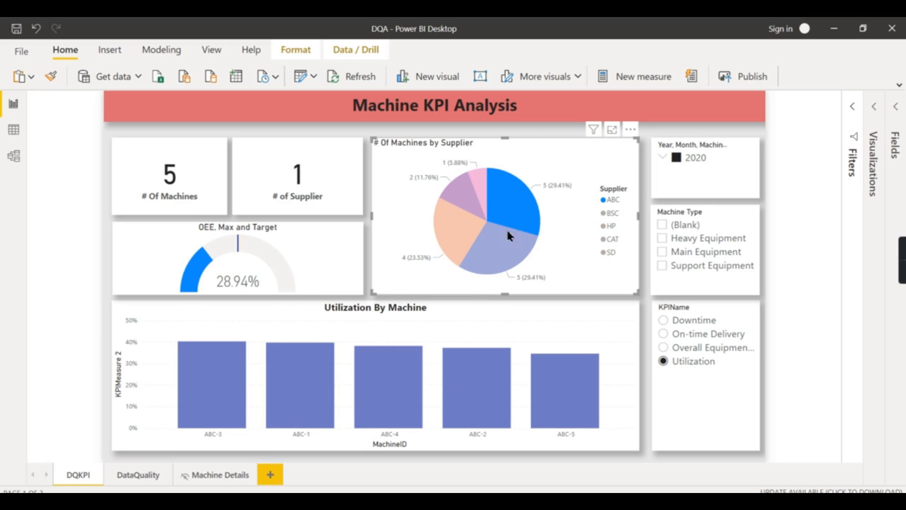
pyautogui.click(521, 224)
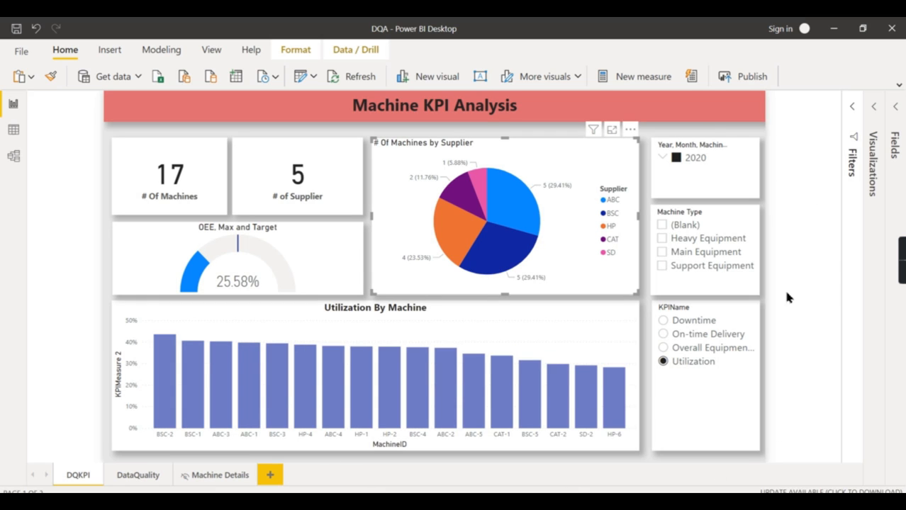
pyautogui.click(782, 393)
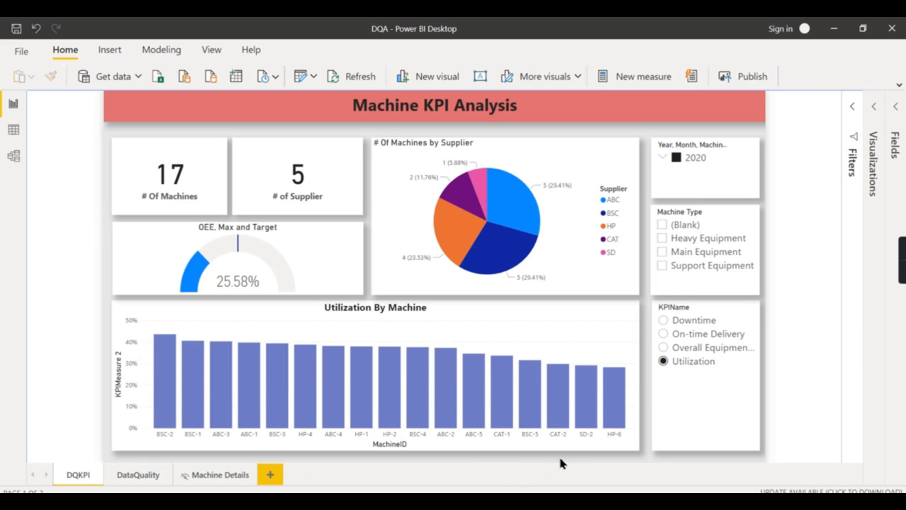
# - Switch to the V4 KPI List workbook in Excel, view the DQ sheet and return to the KPI sheet
pyautogui.hotkey('alt', 'Tab')
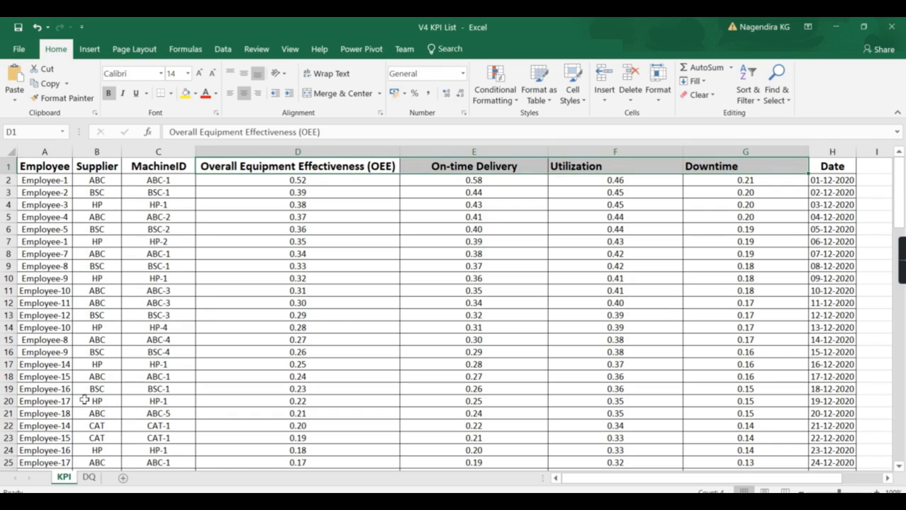
pyautogui.click(88, 477)
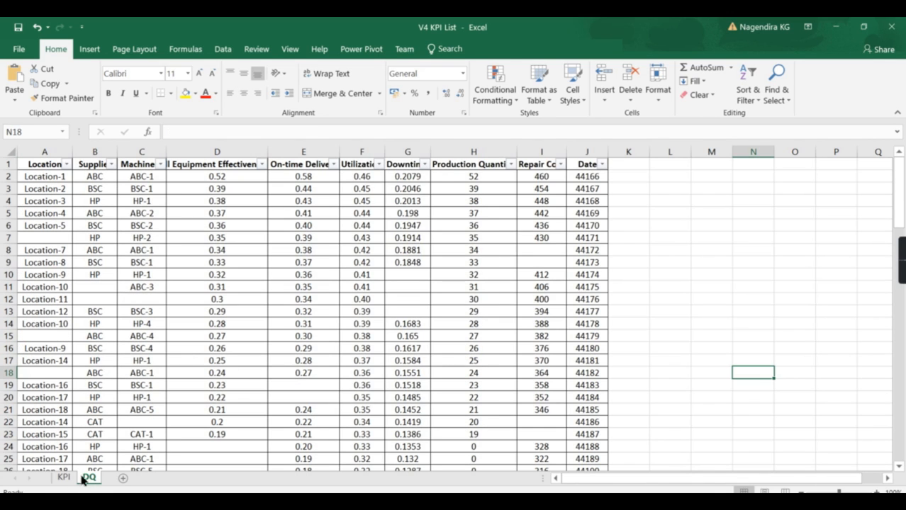
pyautogui.click(64, 478)
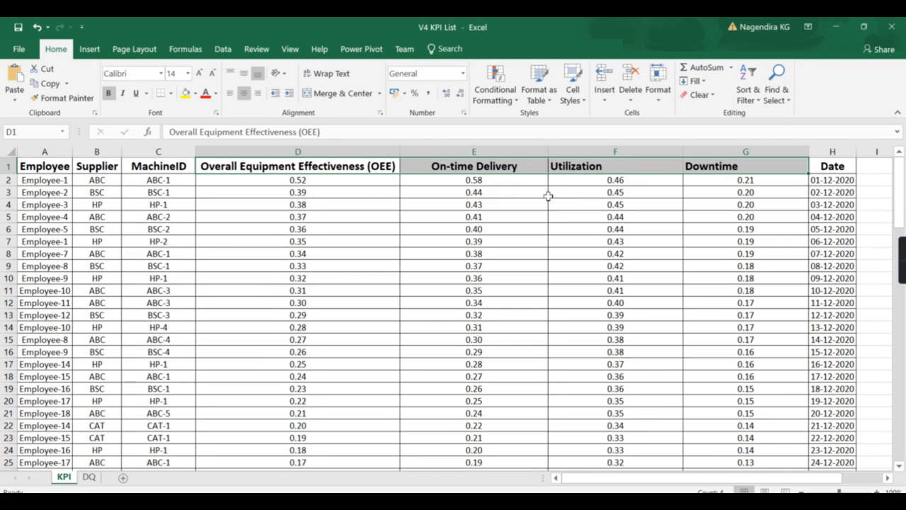
# - Review the four KPI headers together with the MachineID values in C2:C9
pyautogui.moveTo(303, 166); pyautogui.dragTo(737, 160)
pyautogui.moveTo(467, 502)
pyautogui.moveTo(314, 165); pyautogui.dragTo(756, 166)
pyautogui.moveTo(151, 180); pyautogui.dragTo(147, 270)
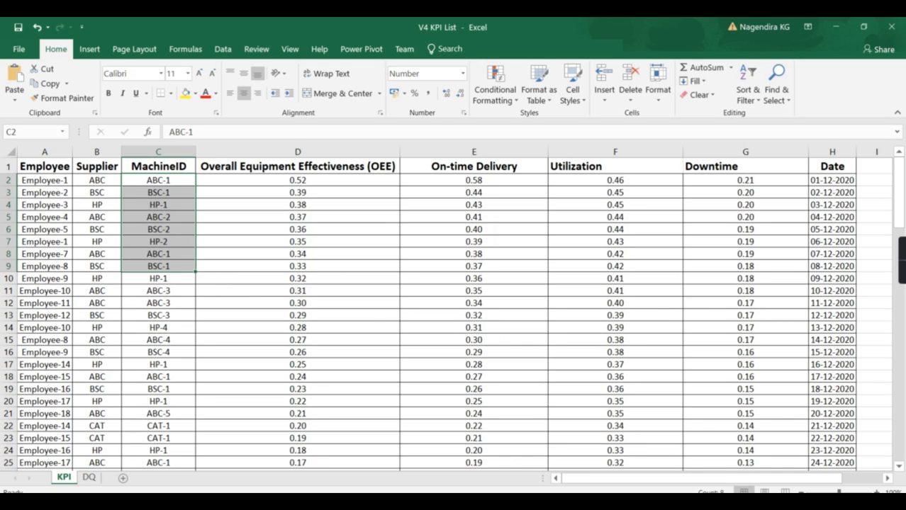
# - Switch to the Power BI report, open the Power Query Editor and inspect the DQA query's columns and Source step
pyautogui.hotkey('alt', 'Tab')
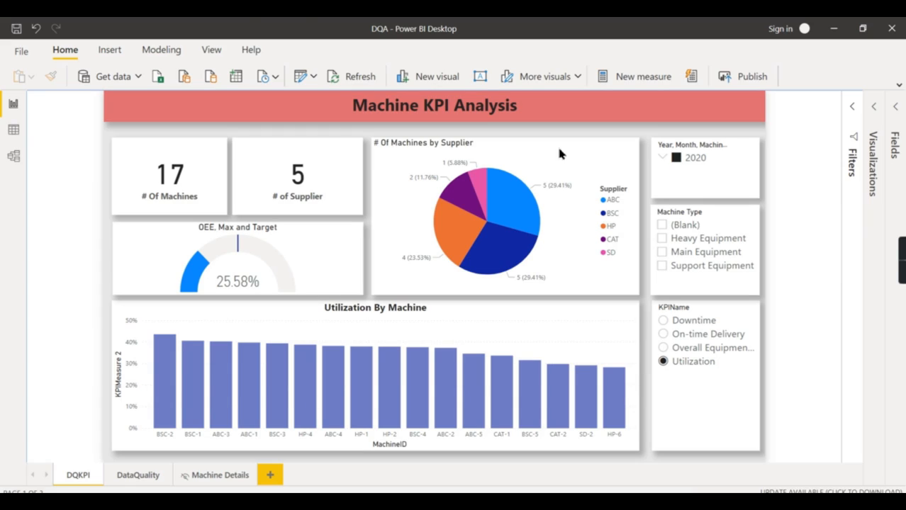
pyautogui.click(313, 74)
pyautogui.click(321, 102)
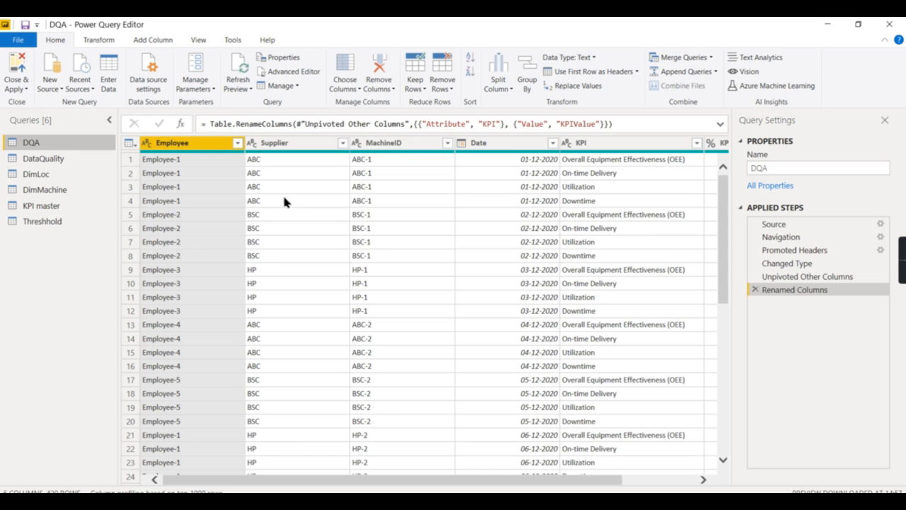
pyautogui.moveTo(331, 483); pyautogui.dragTo(408, 486)
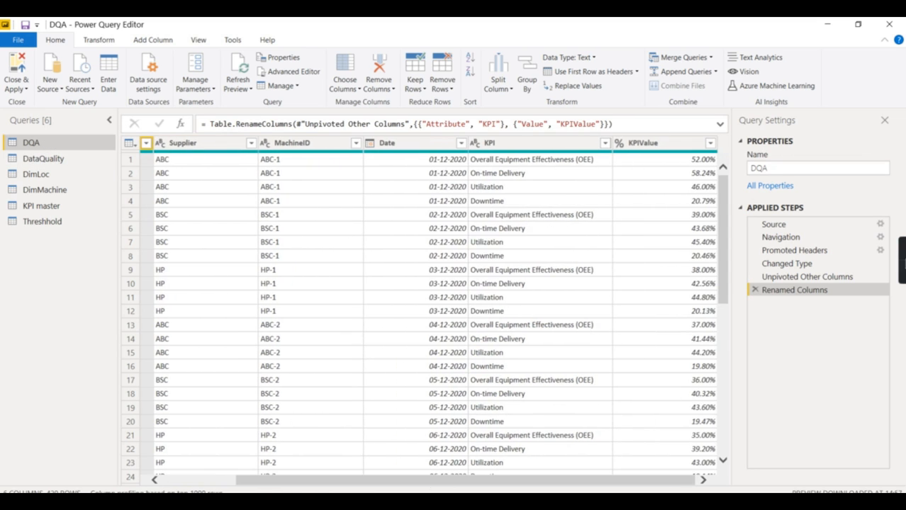
pyautogui.click(799, 227)
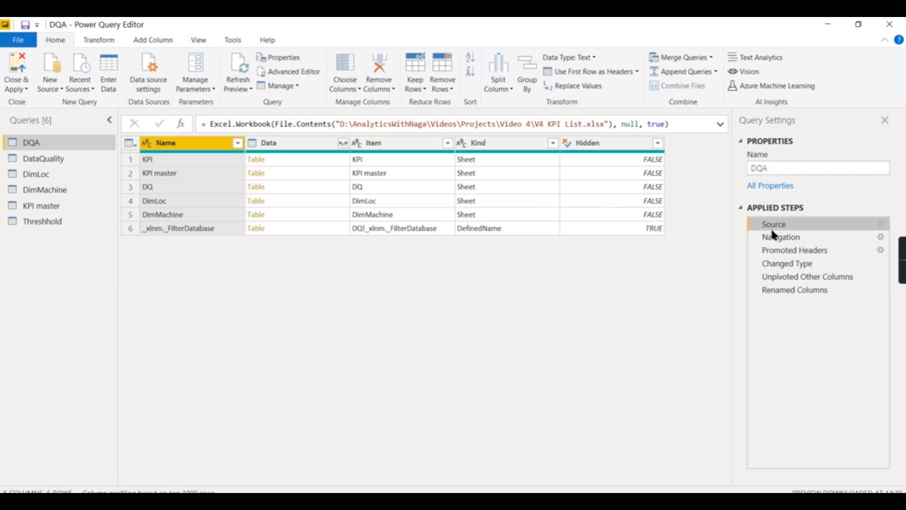
# - Inspect the DQA query's Navigation and Promoted Headers steps, including the OEE, On-time Delivery, Utilization, Downtime and Date columns
pyautogui.click(783, 238)
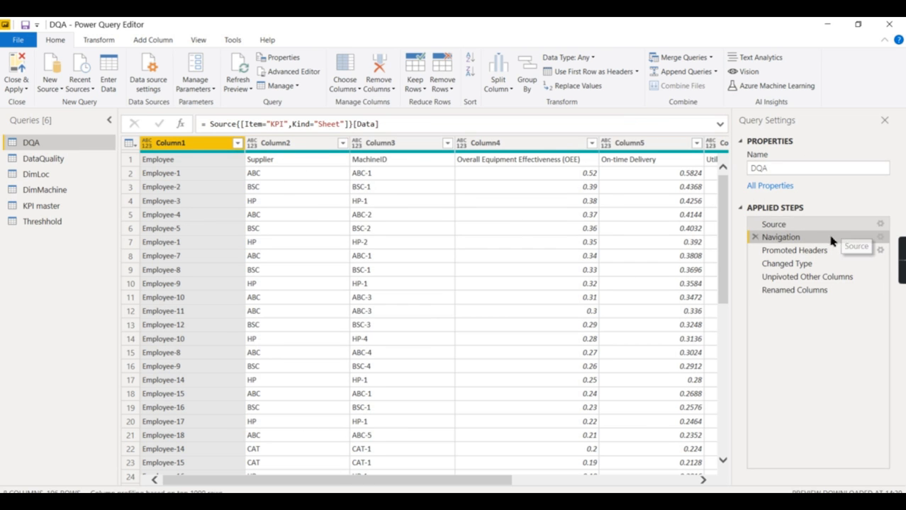
pyautogui.click(815, 251)
pyautogui.moveTo(394, 487); pyautogui.dragTo(465, 486)
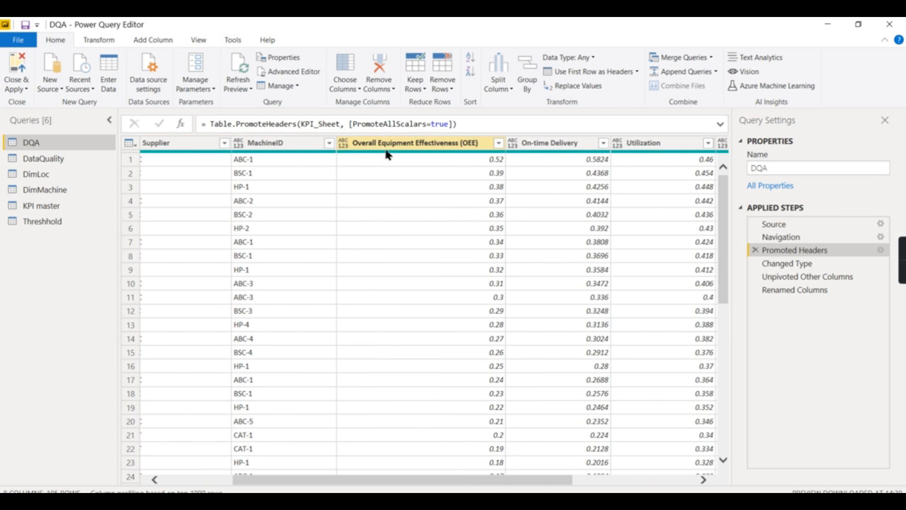
pyautogui.moveTo(487, 481); pyautogui.dragTo(615, 486)
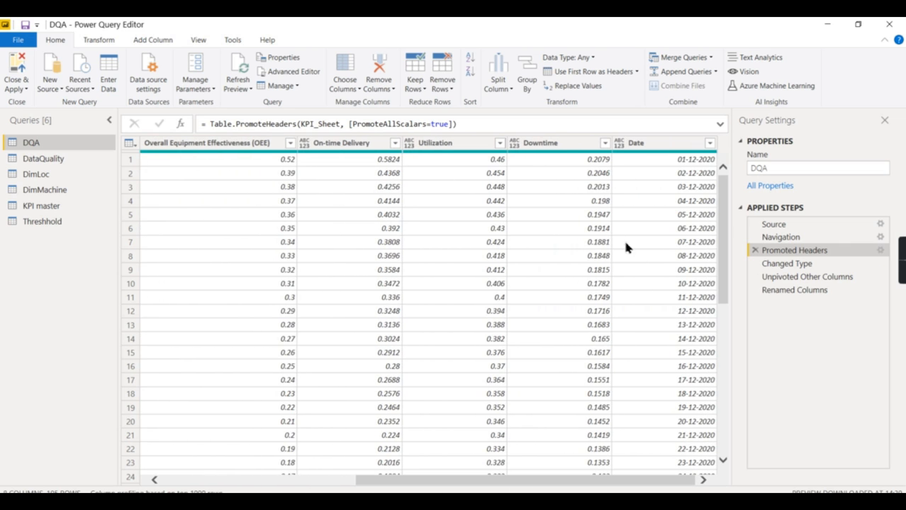
# - Compare the Unpivoted Other Columns step's Attribute and Value columns with the percentage KPI columns in the Changed Type step
pyautogui.click(808, 277)
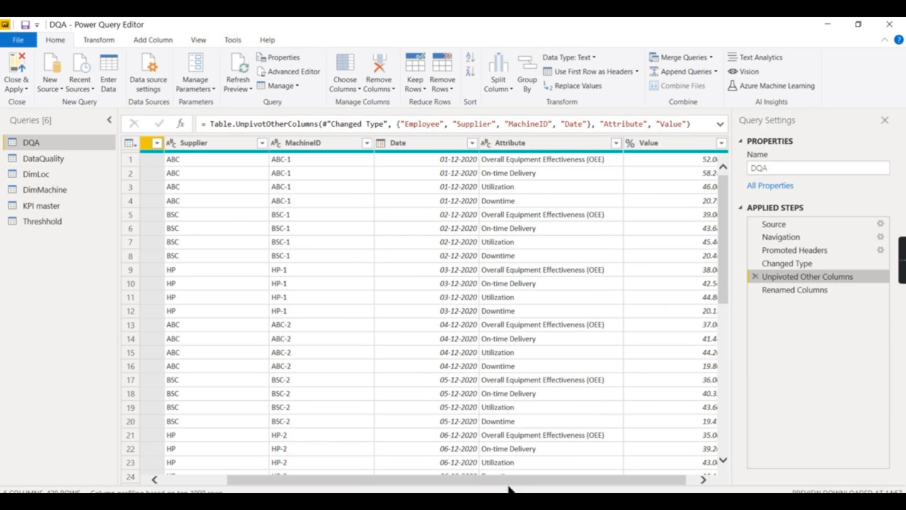
pyautogui.moveTo(509, 487); pyautogui.dragTo(559, 487)
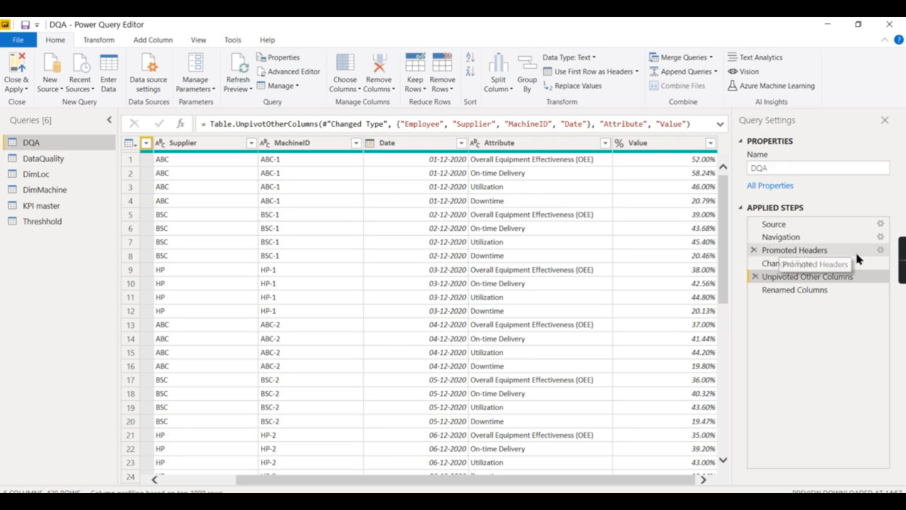
pyautogui.click(795, 264)
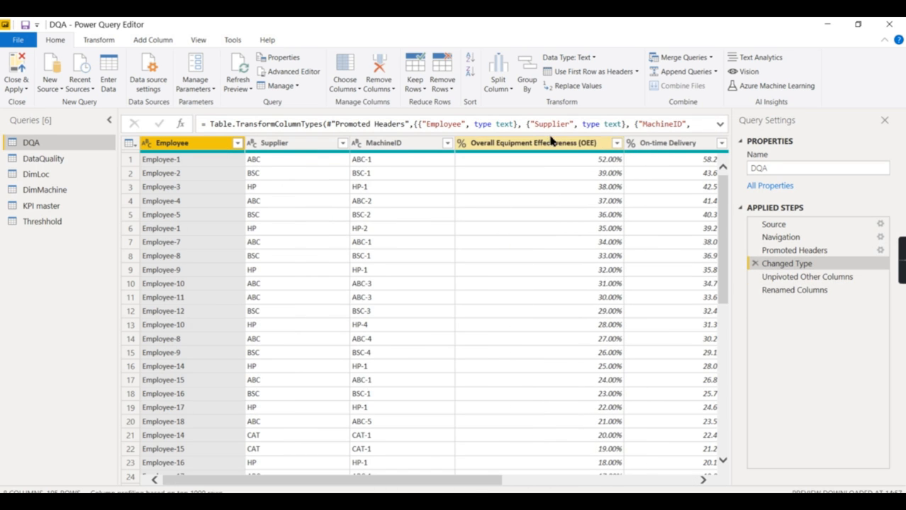
pyautogui.moveTo(428, 478); pyautogui.dragTo(592, 482)
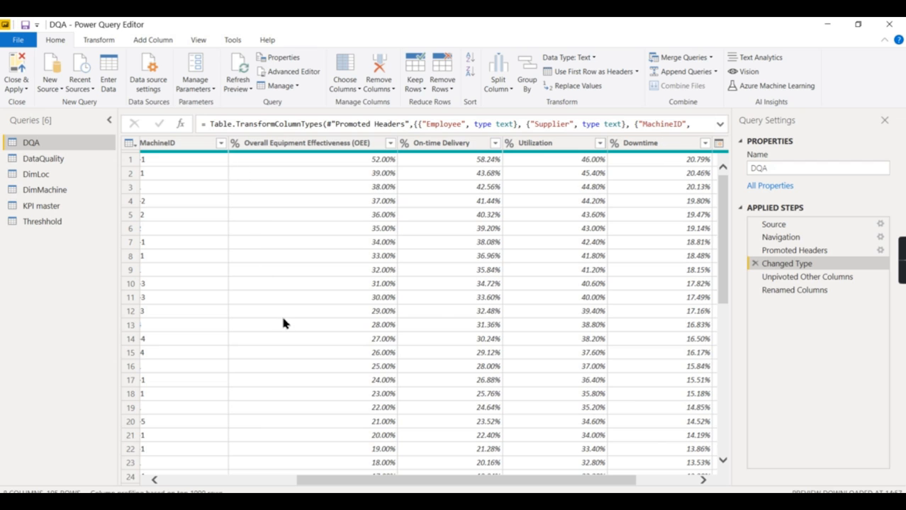
# - Examine the MachineID, Date and Attribute rows that the Unpivoted Other Columns step of the DQA query generates
pyautogui.click(799, 278)
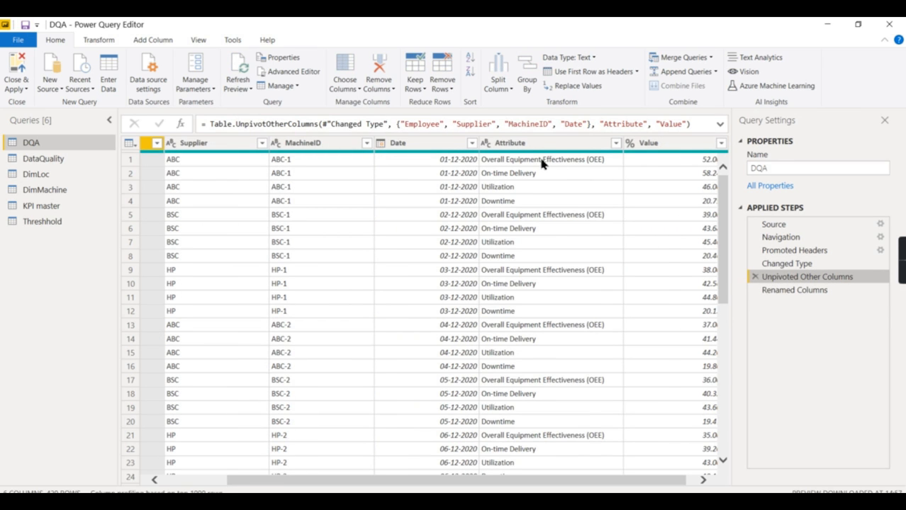
pyautogui.click(418, 161)
pyautogui.click(316, 174)
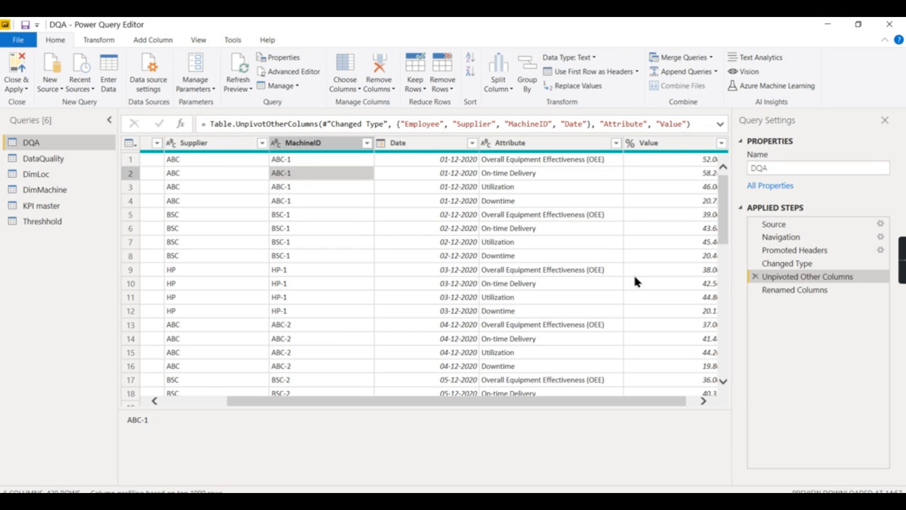
pyautogui.scroll(-8, 635, 281)
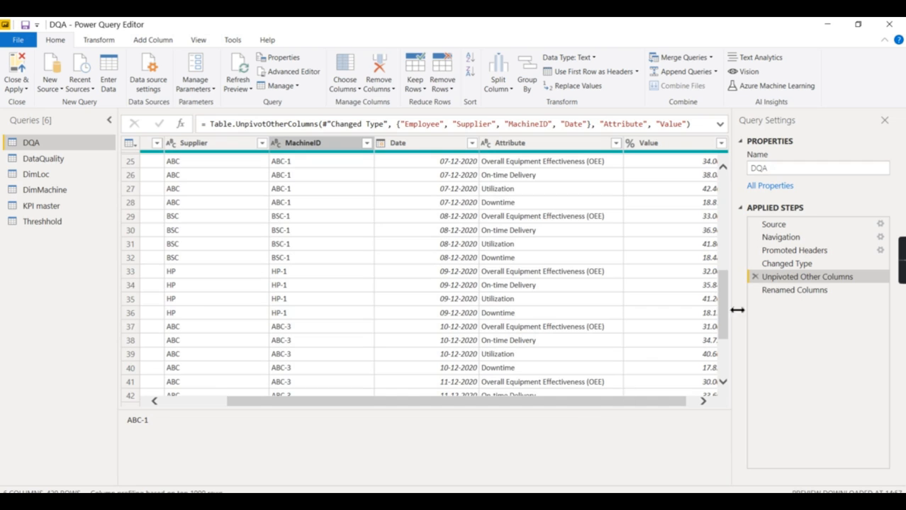
pyautogui.moveTo(724, 312); pyautogui.dragTo(717, 163)
pyautogui.moveTo(543, 413); pyautogui.dragTo(540, 483)
# - Compare the Attribute entries with the OEE header in the Excel KPI sheet, return to Power Query and inspect the Value column
pyautogui.click(585, 288)
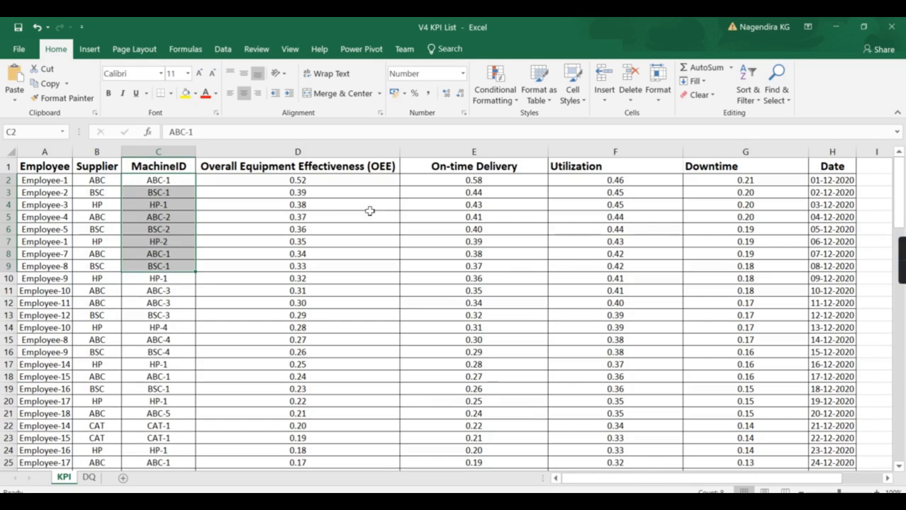
pyautogui.click(312, 167)
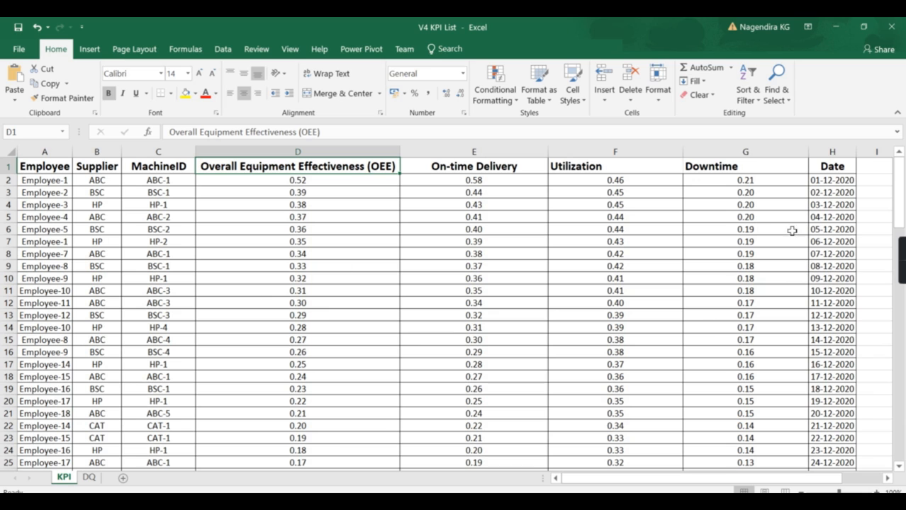
pyautogui.click(837, 29)
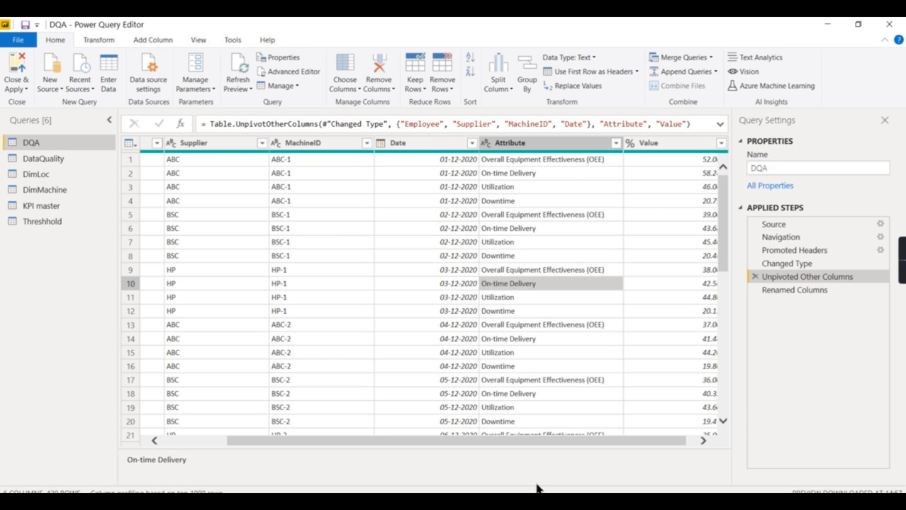
pyautogui.moveTo(545, 447); pyautogui.dragTo(643, 431)
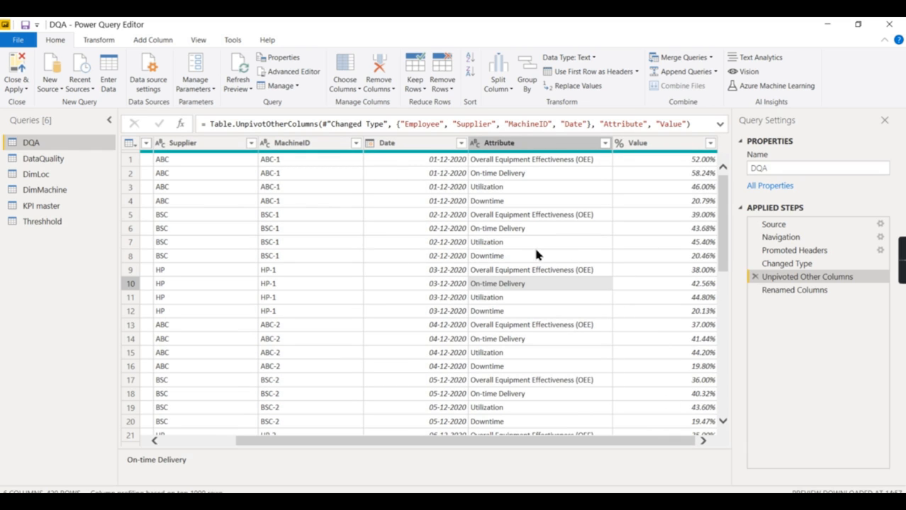
# - Leave the Power Query Editor and examine the Utilization By Machine chart and KPIName slicer on the DQKPI page
pyautogui.click(17, 88)
pyautogui.click(22, 102)
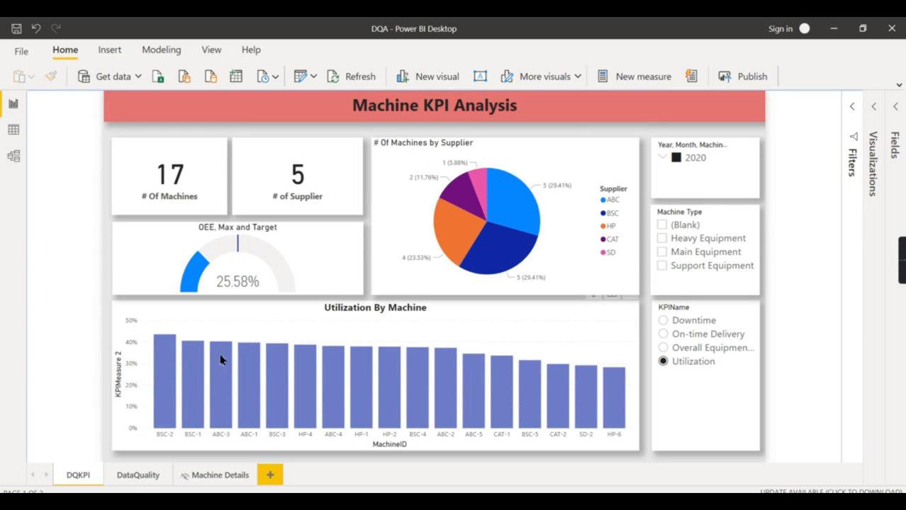
pyautogui.click(253, 312)
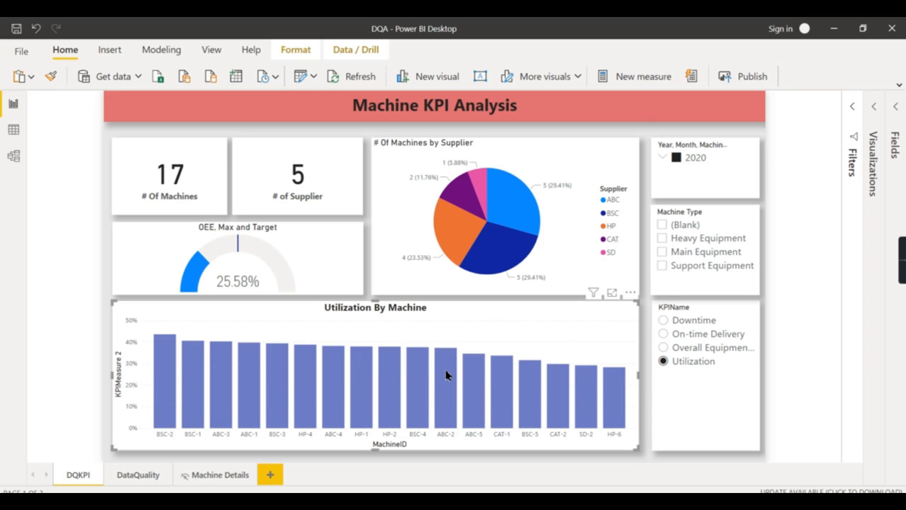
pyautogui.moveTo(446, 375)
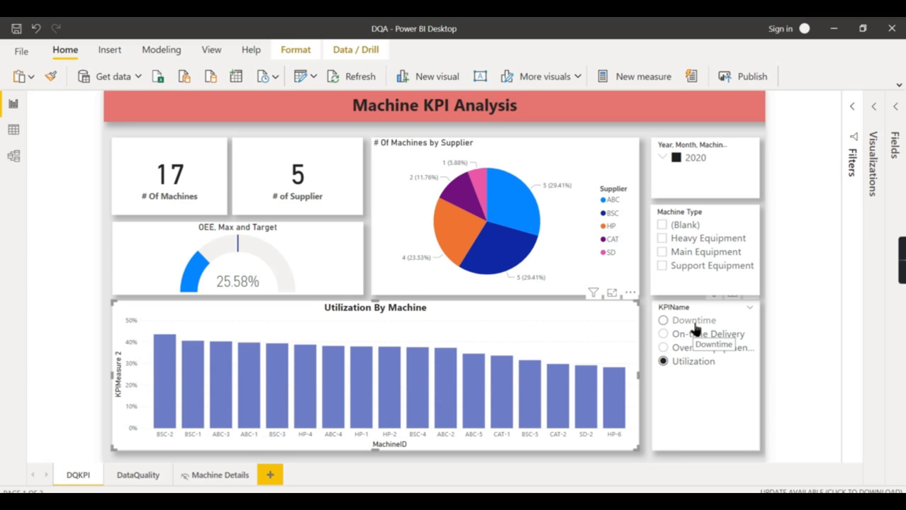
# - Expand the DQA table's fields, add a blank report page and show the visual types
pyautogui.click(894, 106)
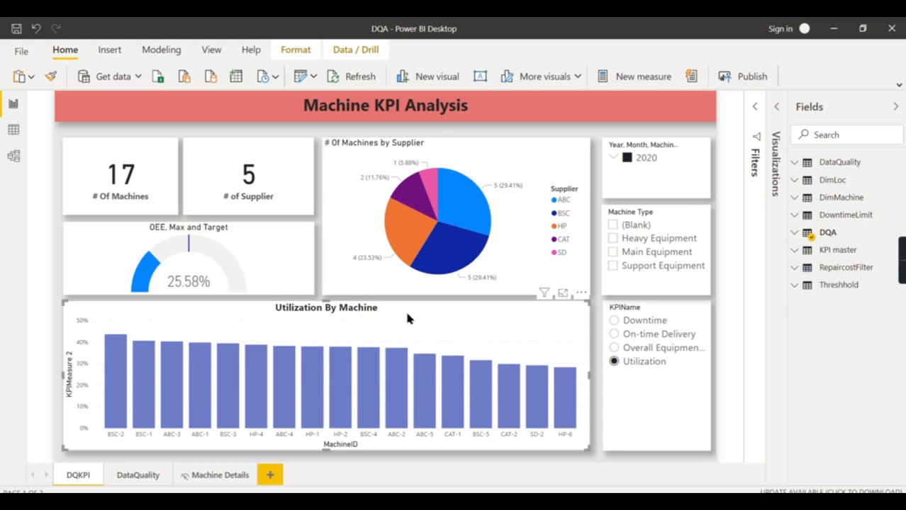
pyautogui.click(795, 236)
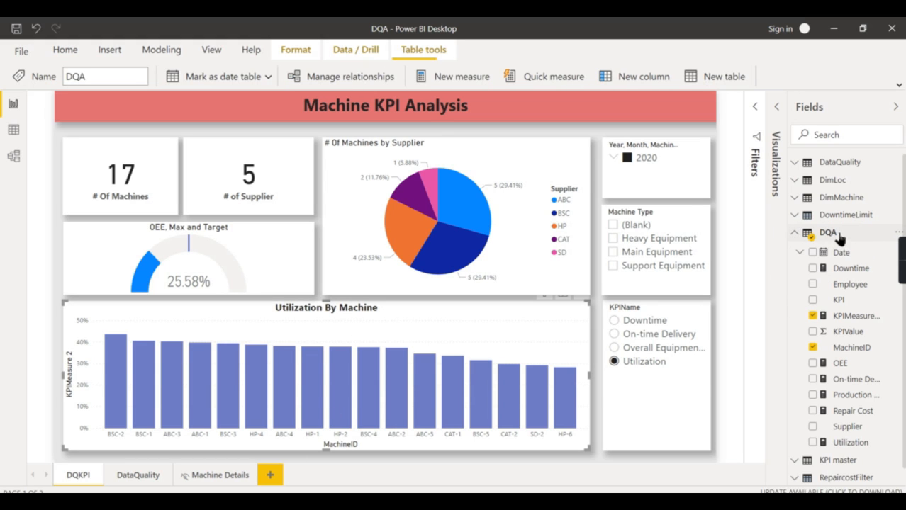
pyautogui.click(279, 473)
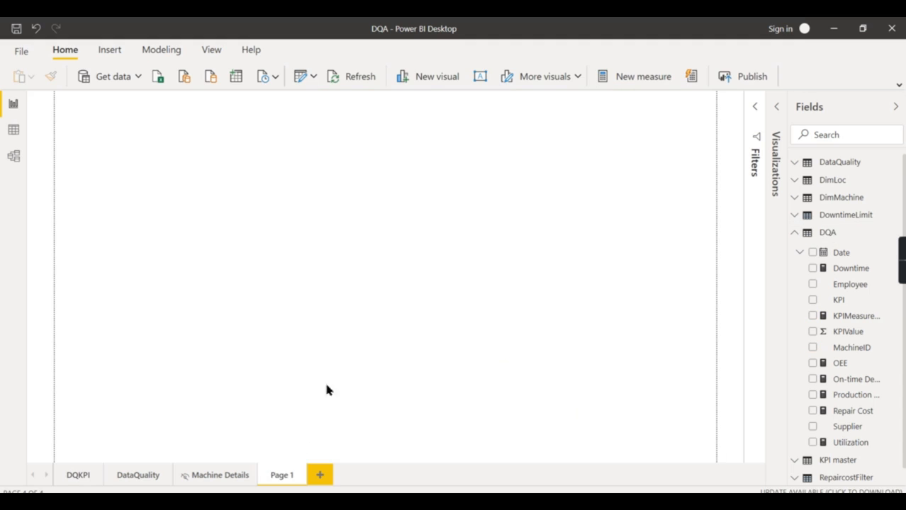
pyautogui.click(777, 108)
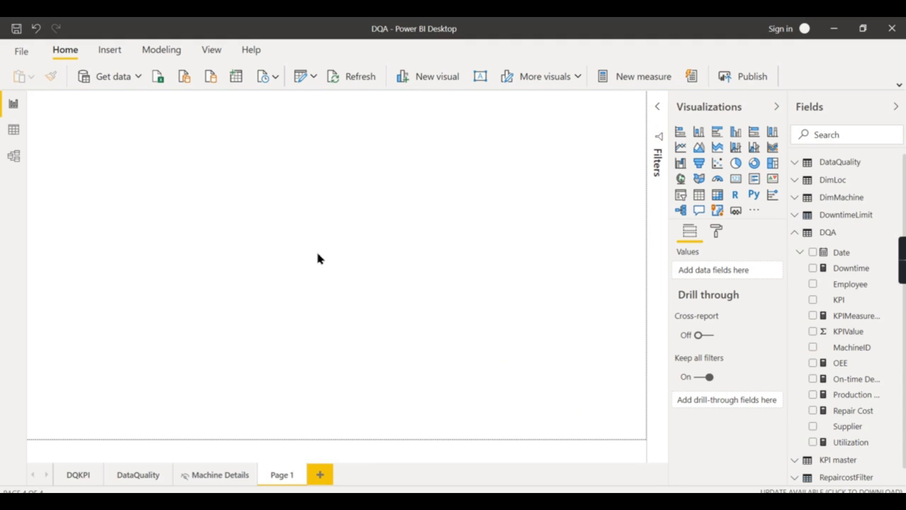
pyautogui.click(698, 195)
pyautogui.moveTo(120, 103); pyautogui.dragTo(127, 171)
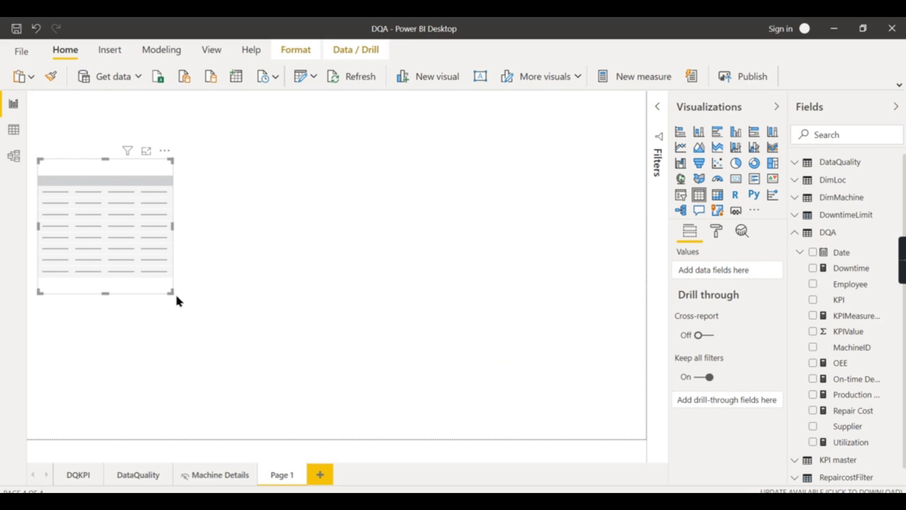
pyautogui.moveTo(170, 292); pyautogui.dragTo(578, 333)
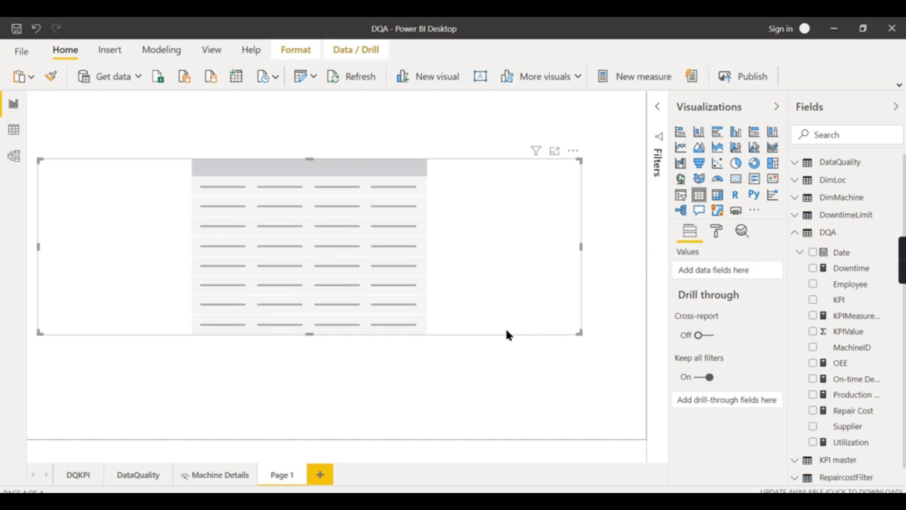
# - Copy the Utilization By Machine chart from the DQKPI page to Page 1, replacing the empty table visual
pyautogui.click(78, 476)
pyautogui.click(281, 300)
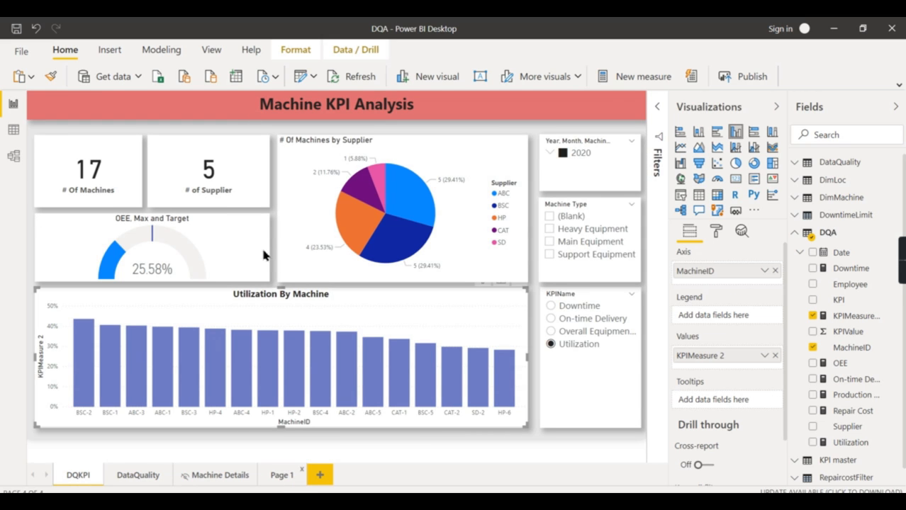
pyautogui.click(281, 476)
pyautogui.click(289, 208)
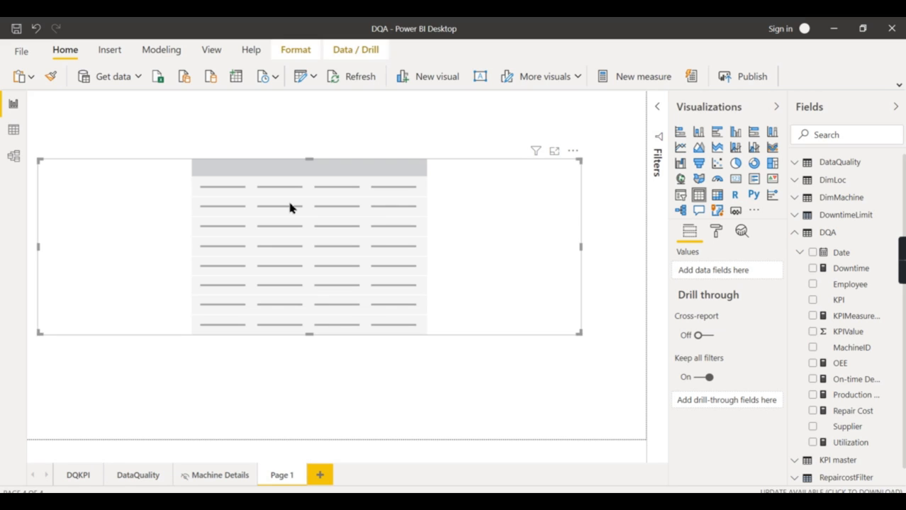
pyautogui.press('Delete')
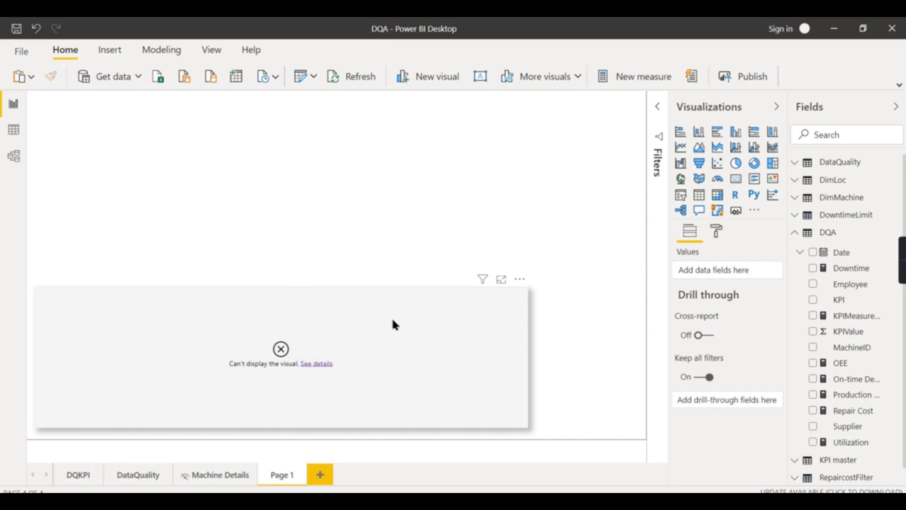
# - Move the pasted chart up on Page 1 and remove KPIMeasure 2 and MachineID from it
pyautogui.moveTo(394, 325); pyautogui.dragTo(401, 222)
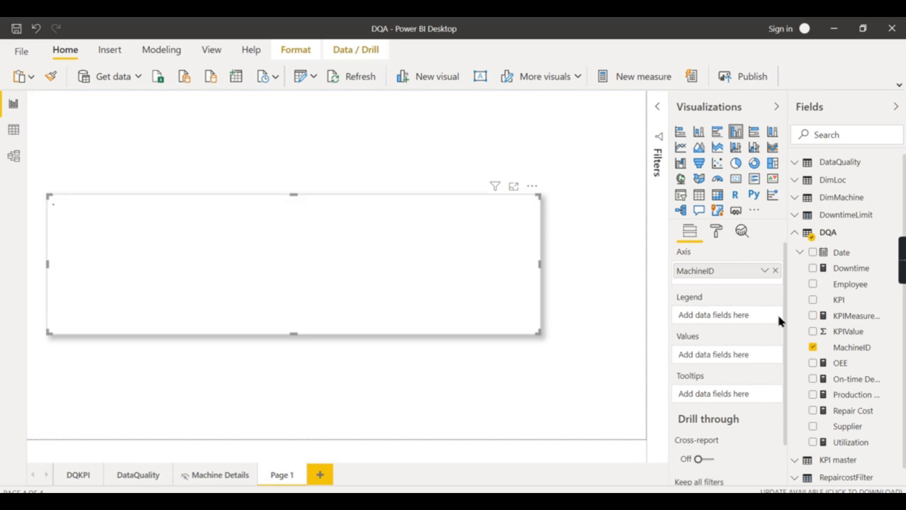
pyautogui.click(776, 270)
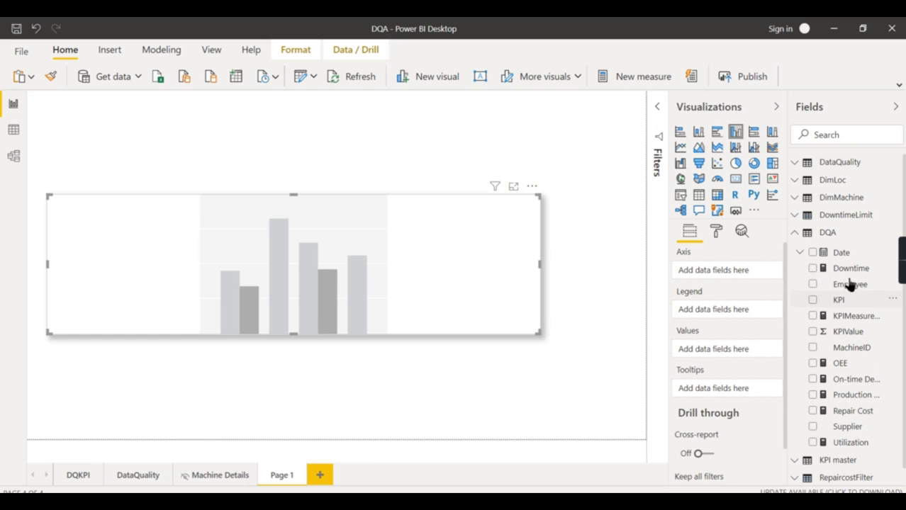
# - Review the DQA table's rows, including the KPI and KPIValue columns, in the data view and return to the report
pyautogui.click(827, 234)
pyautogui.click(9, 131)
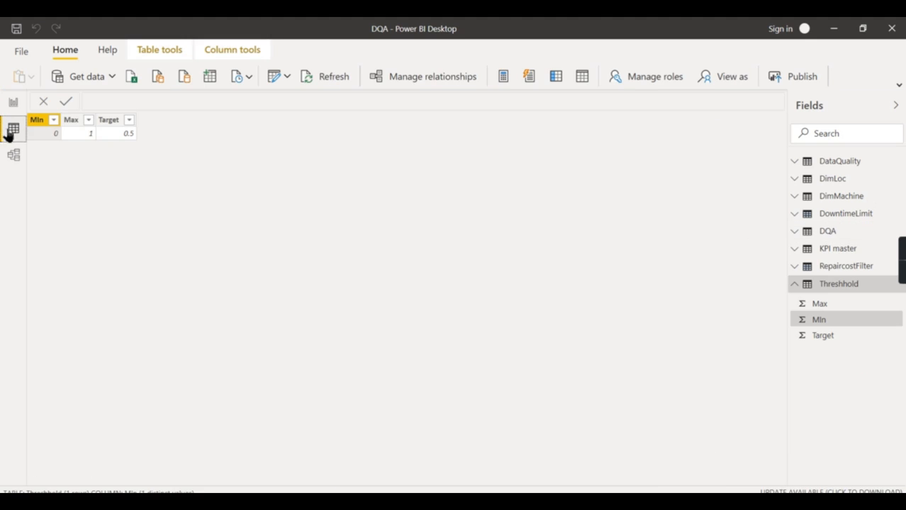
pyautogui.click(828, 232)
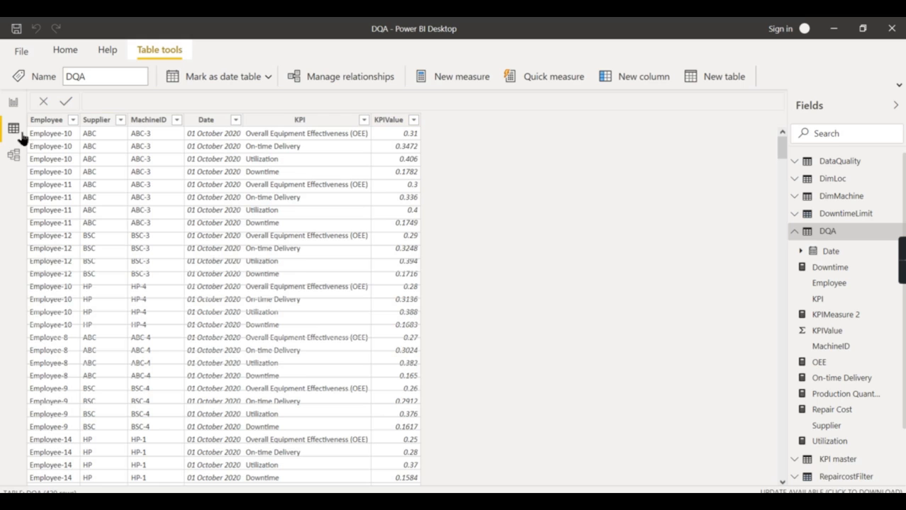
pyautogui.click(13, 102)
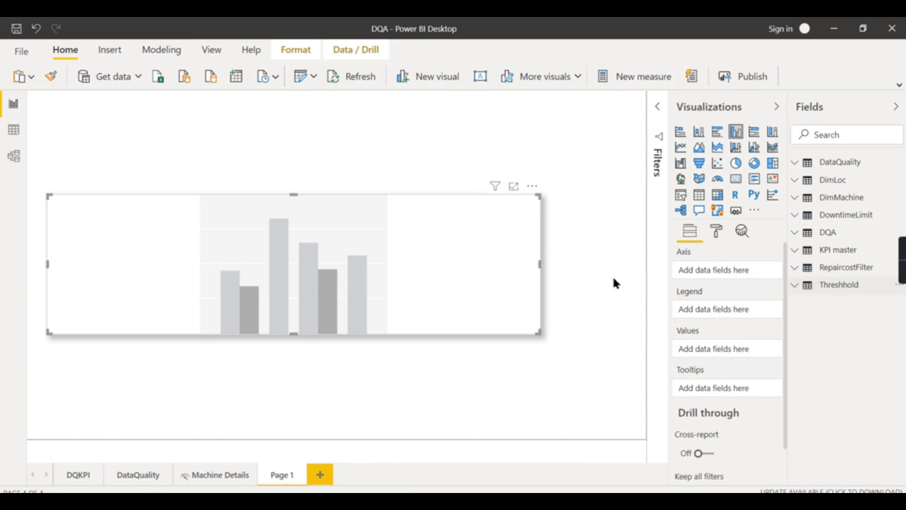
# - Plot KPIValue by MachineID from the DQA table in the column chart and narrow the visual
pyautogui.click(796, 233)
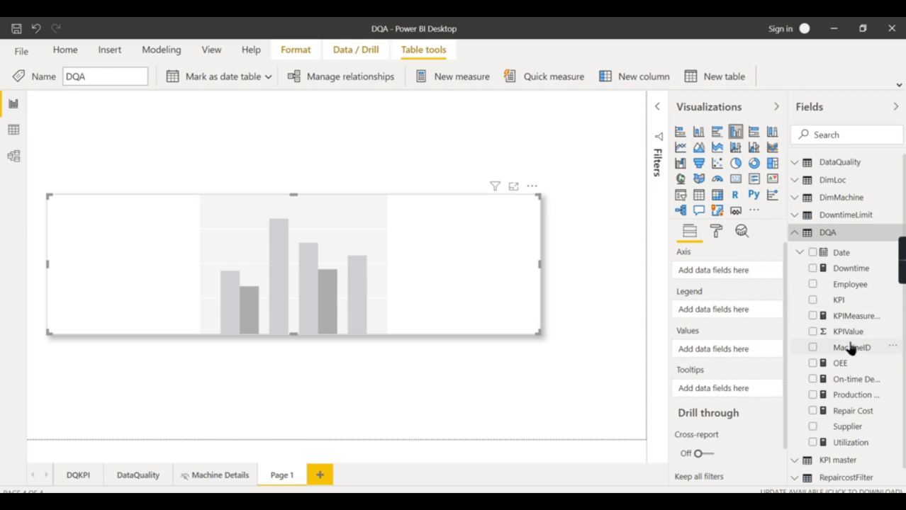
pyautogui.click(814, 348)
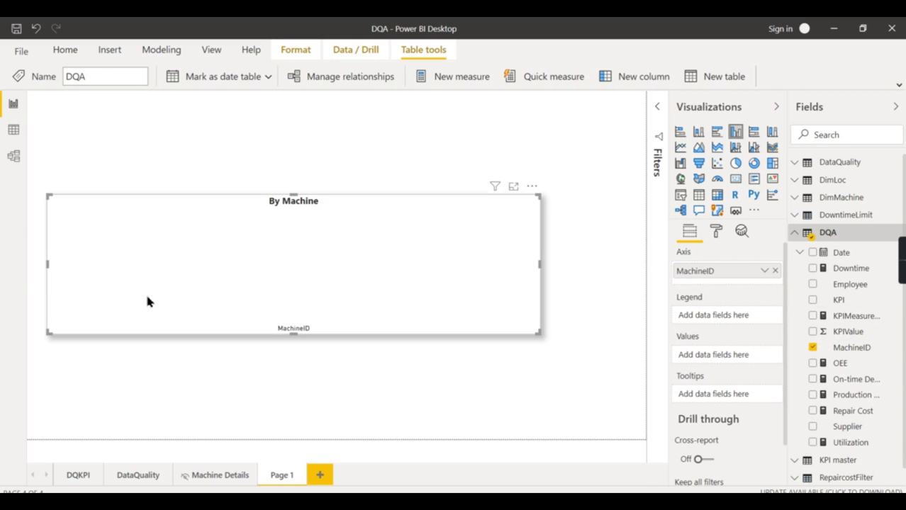
pyautogui.moveTo(846, 333); pyautogui.dragTo(731, 356)
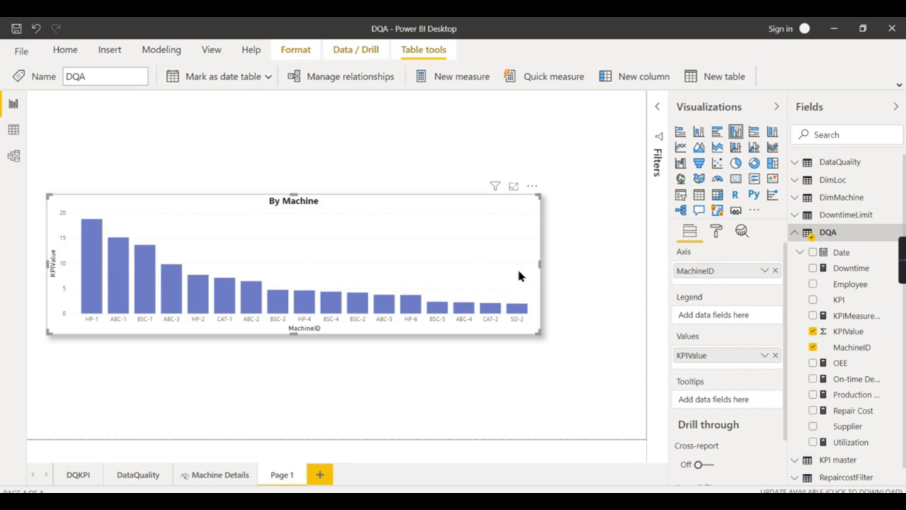
pyautogui.moveTo(539, 332); pyautogui.dragTo(448, 339)
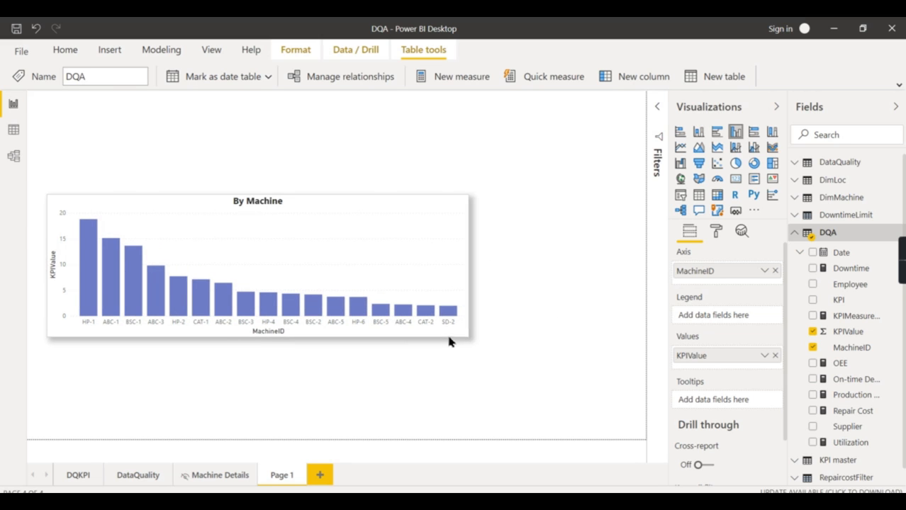
# - Check the KPI and KPIValue columns of the DQA table in the data view and return to the report
pyautogui.click(595, 261)
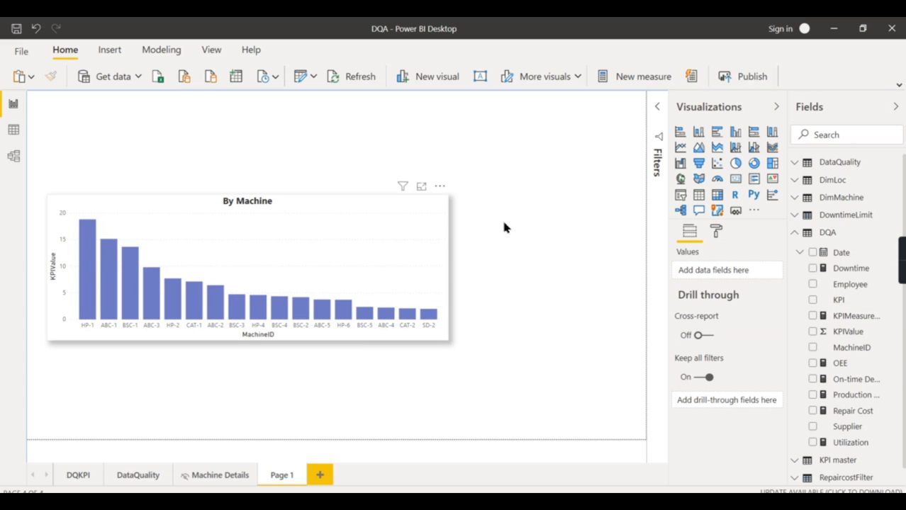
pyautogui.click(359, 239)
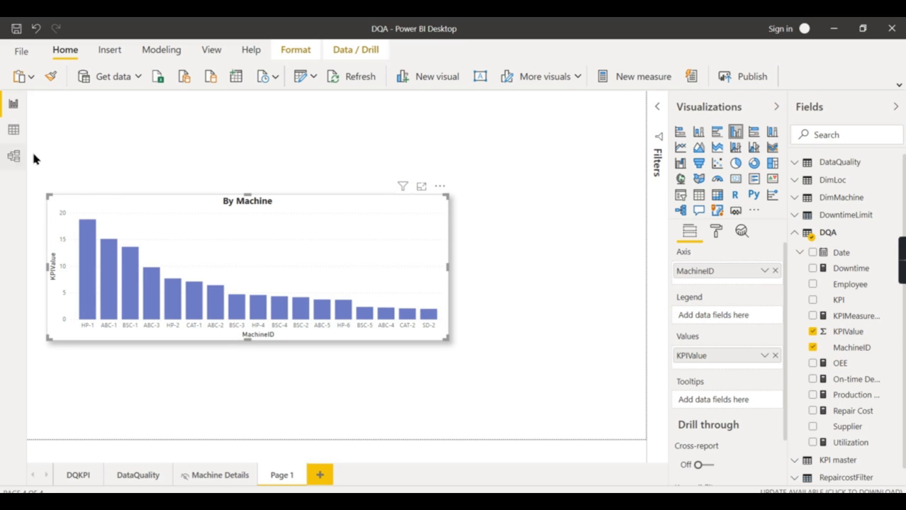
pyautogui.click(16, 130)
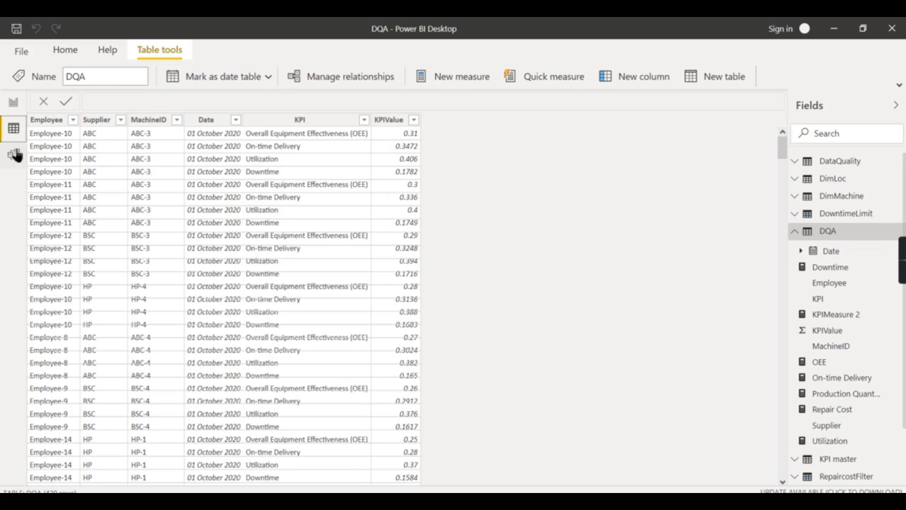
pyautogui.click(13, 103)
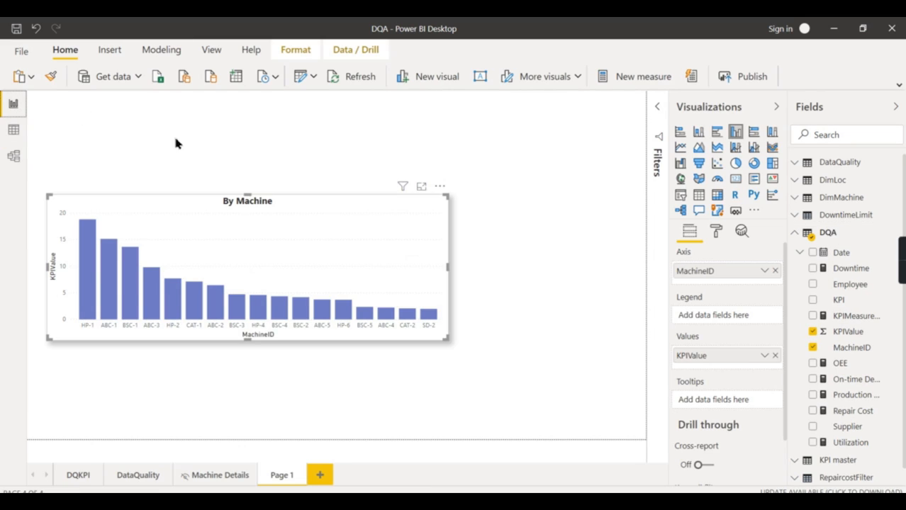
# - Add a slicer on the DQA table's KPI field to Page 1 and narrow it to fit beside the column chart
pyautogui.click(559, 239)
pyautogui.click(812, 299)
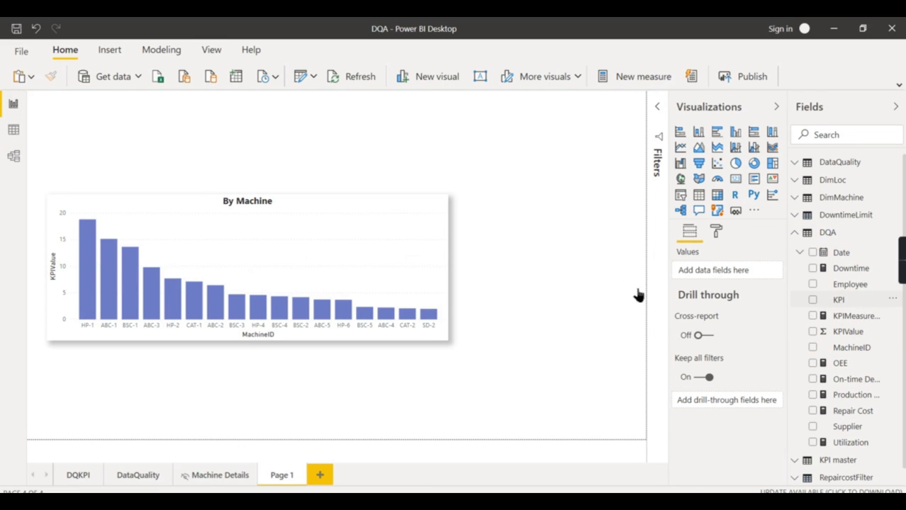
pyautogui.moveTo(323, 147); pyautogui.dragTo(621, 202)
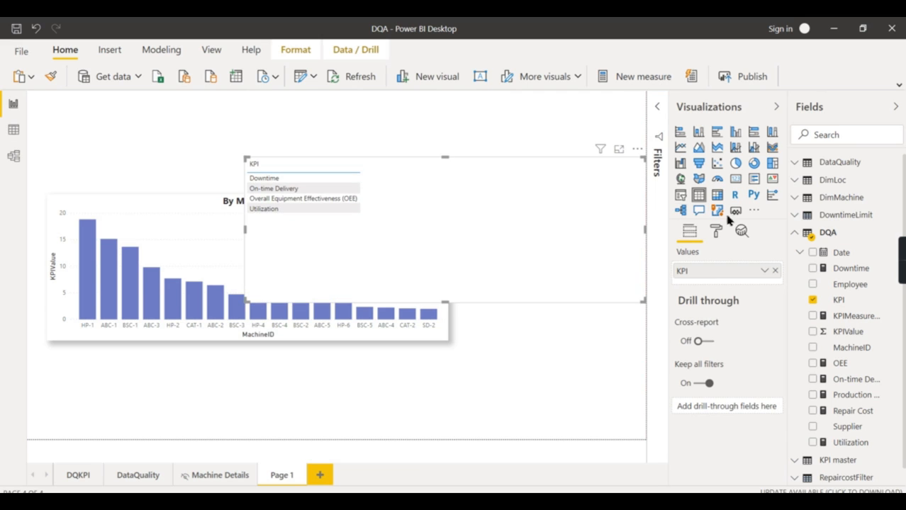
pyautogui.click(681, 195)
pyautogui.moveTo(246, 302); pyautogui.dragTo(473, 319)
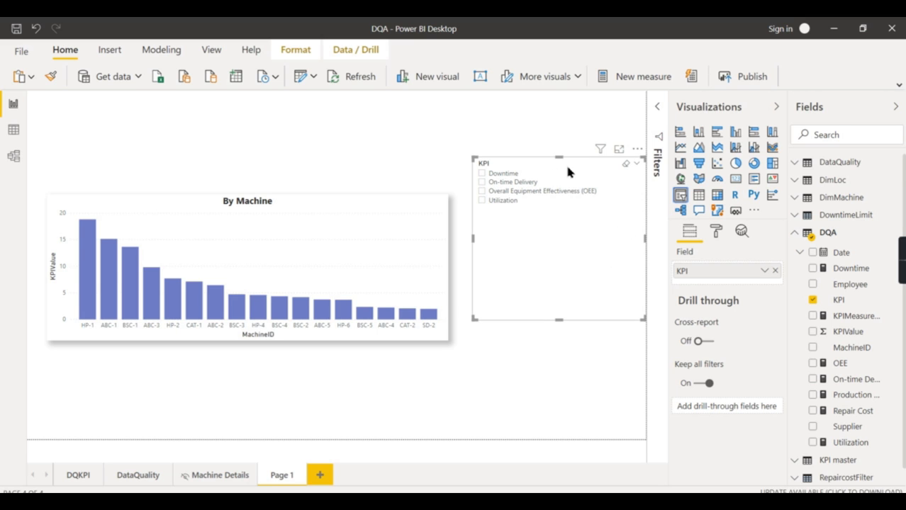
# - Copy the KPIName slicer's formatting from the DQKPI page to the KPI slicer on Page 1 with Format Painter
pyautogui.click(716, 232)
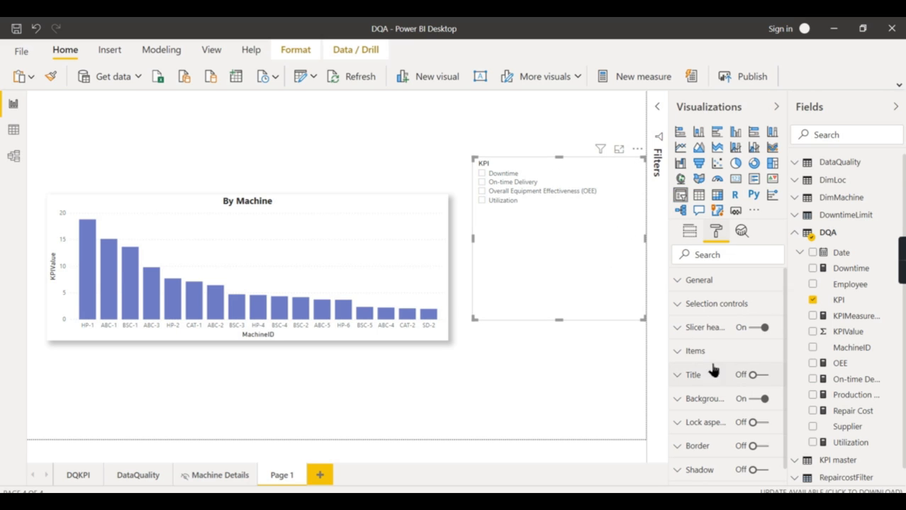
pyautogui.click(82, 477)
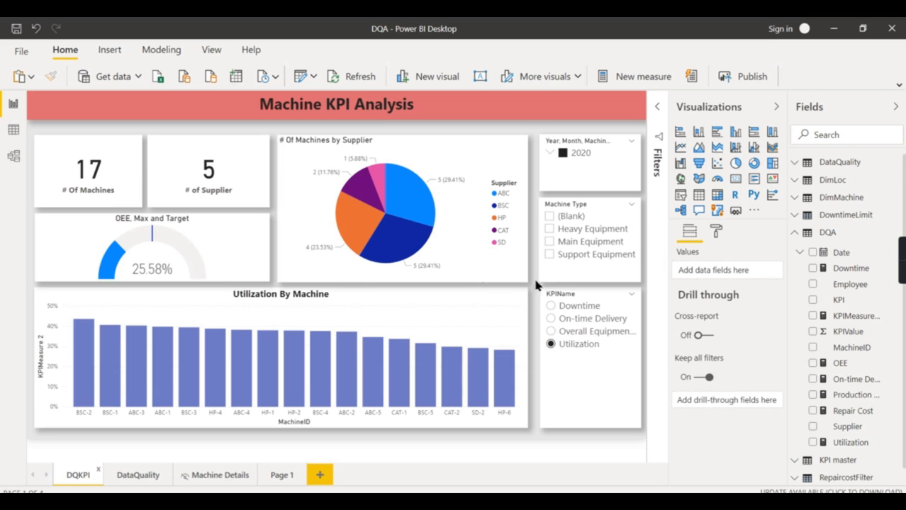
pyautogui.click(50, 77)
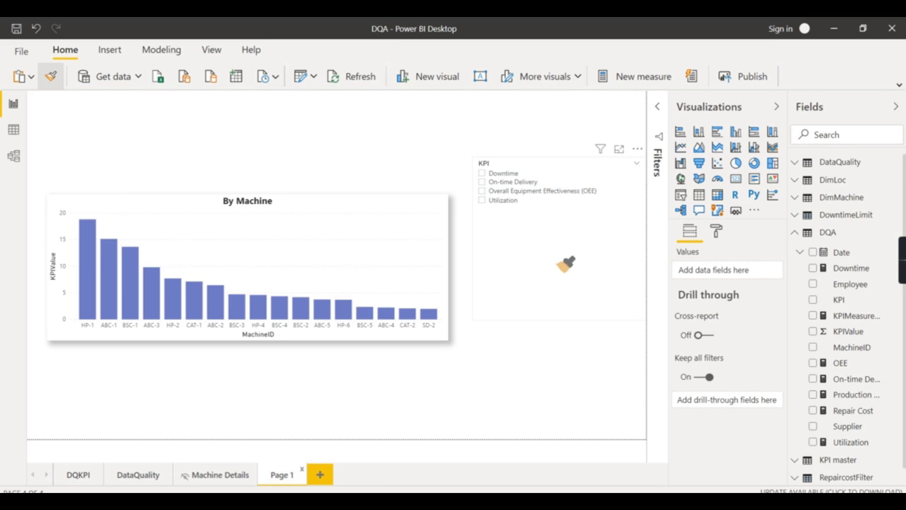
pyautogui.click(563, 219)
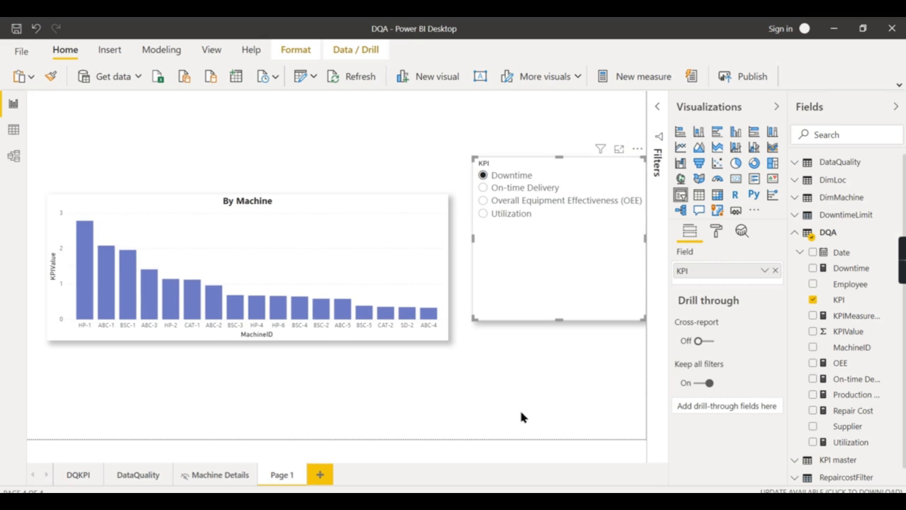
# - Move the By Machine chart up and to the left, and switch the KPI slicer through On-time Delivery, Overall Equipment Effectiveness (OEE) and Utilization
pyautogui.moveTo(318, 190); pyautogui.dragTo(286, 181)
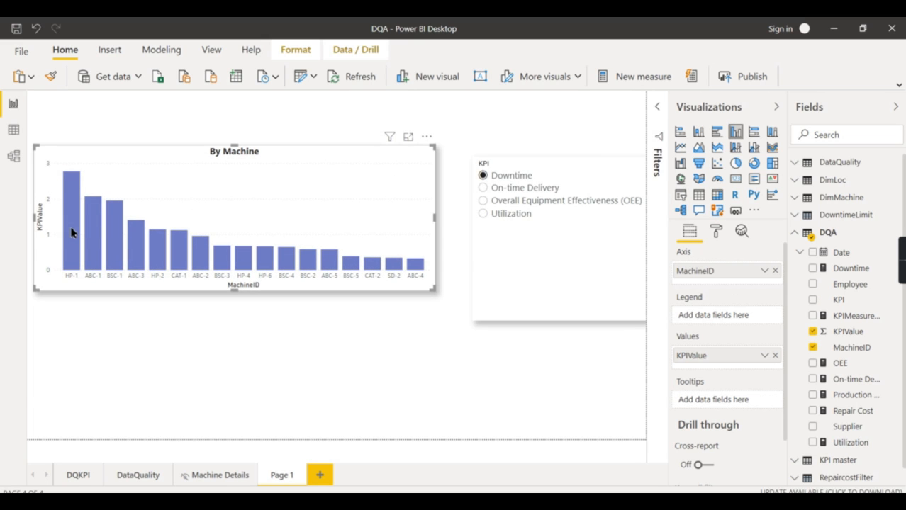
pyautogui.click(500, 189)
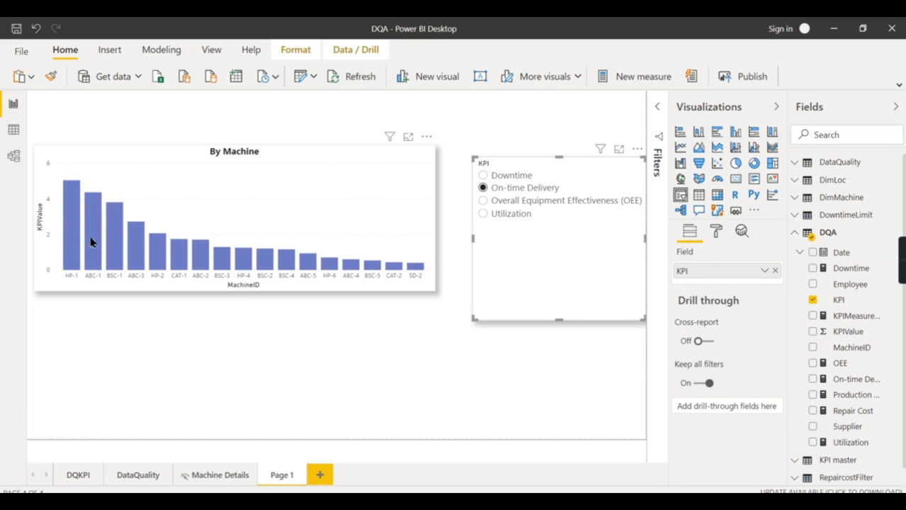
pyautogui.click(484, 203)
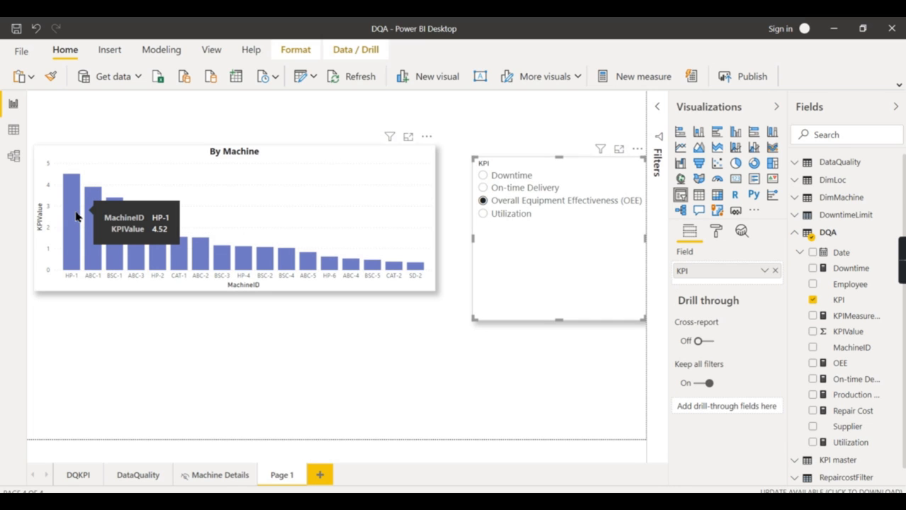
pyautogui.click(521, 214)
# - Change the aggregation of KPIValue in the By Machine chart to Average
pyautogui.click(405, 214)
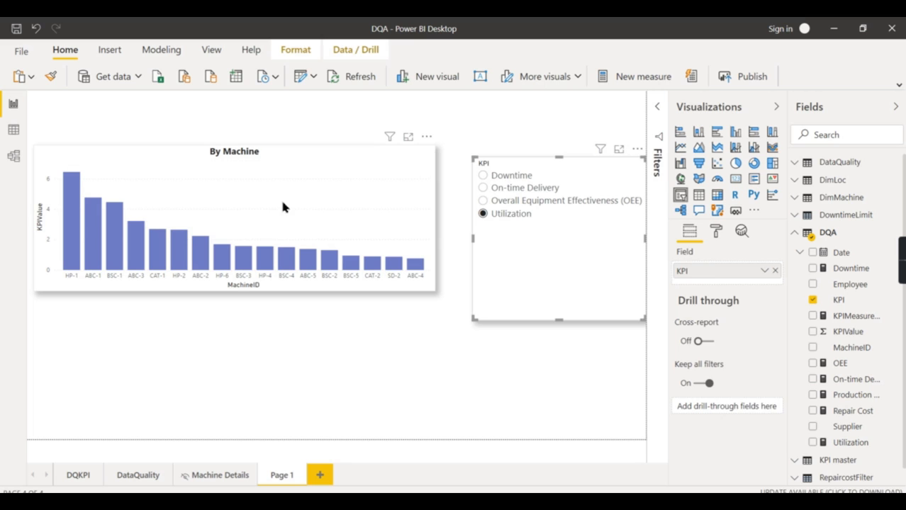
pyautogui.click(765, 357)
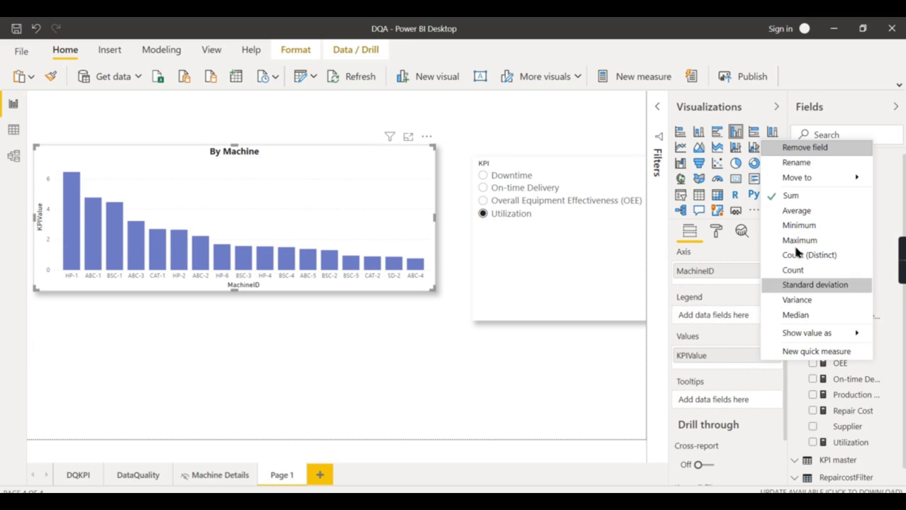
pyautogui.click(760, 216)
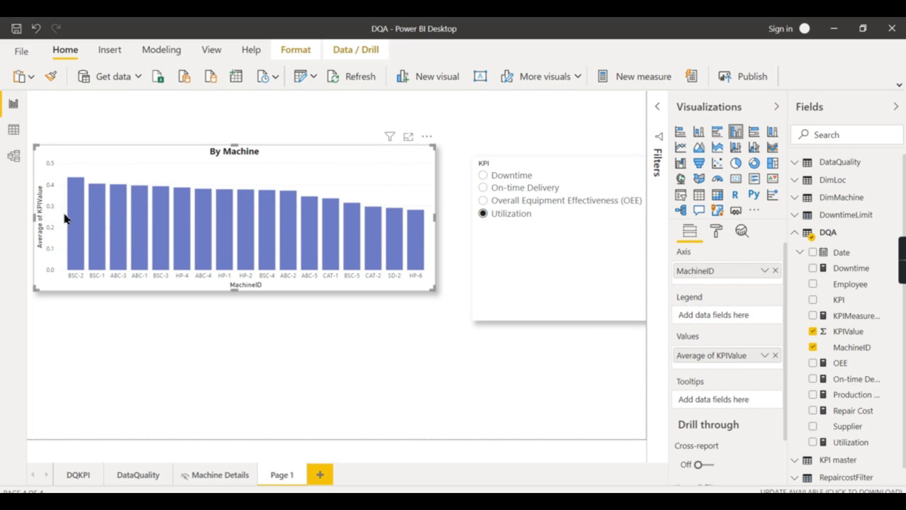
# - Highlight individual machine columns at both ends of the chart, including BSC-1, ABC-3 and CAT-2, to compare their average values
pyautogui.click(71, 227)
pyautogui.click(97, 227)
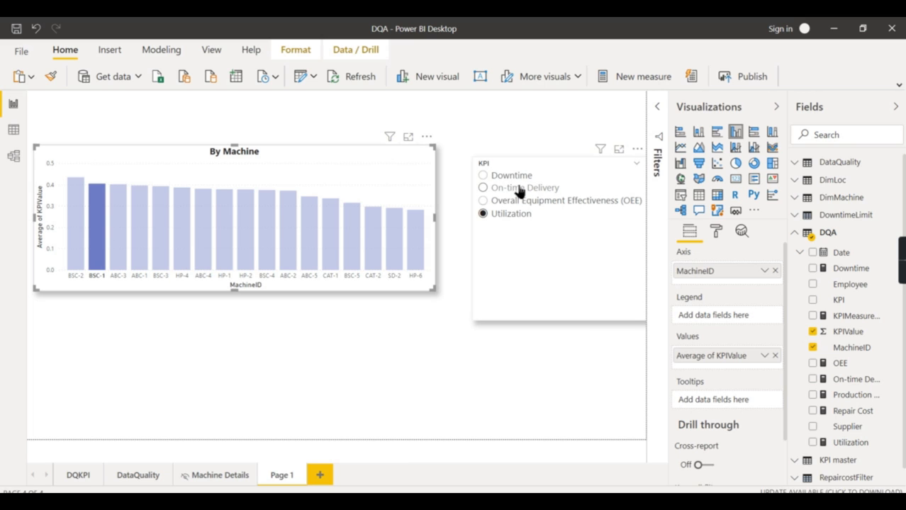
pyautogui.click(117, 234)
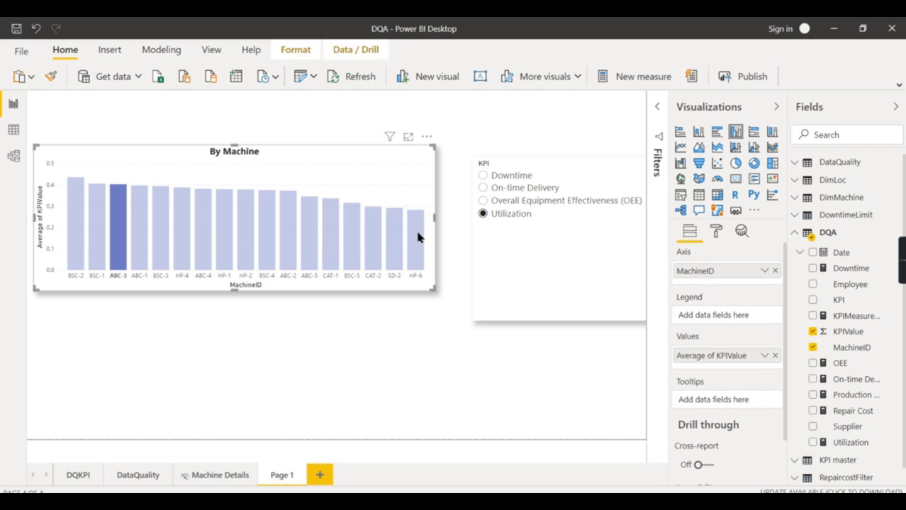
pyautogui.click(417, 234)
pyautogui.click(383, 234)
pyautogui.click(379, 237)
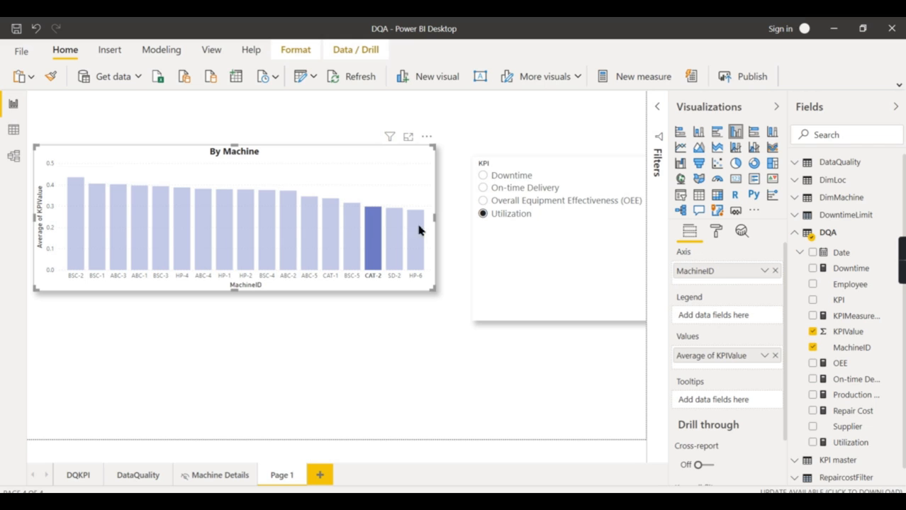
# - Switch the KPI slicer through Overall Equipment Effectiveness (OEE), On-time Delivery and Downtime to compare the chart's averages
pyautogui.click(497, 201)
pyautogui.click(502, 186)
pyautogui.click(501, 177)
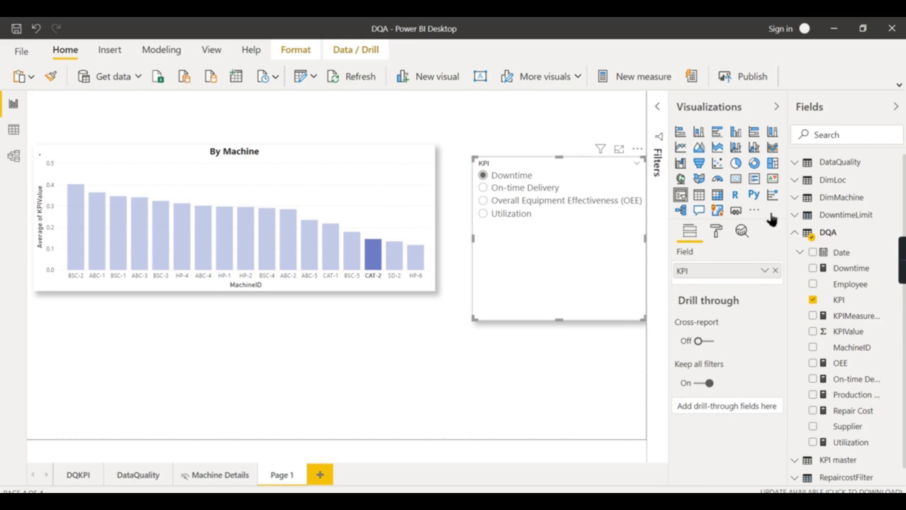
# - Filter the DQA table's KPI column to Utilization only in the data view
pyautogui.click(14, 129)
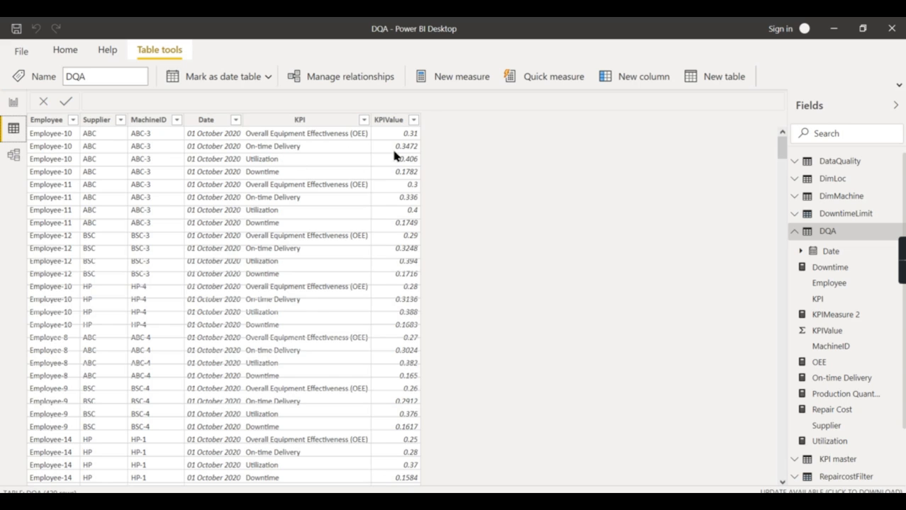
pyautogui.click(364, 120)
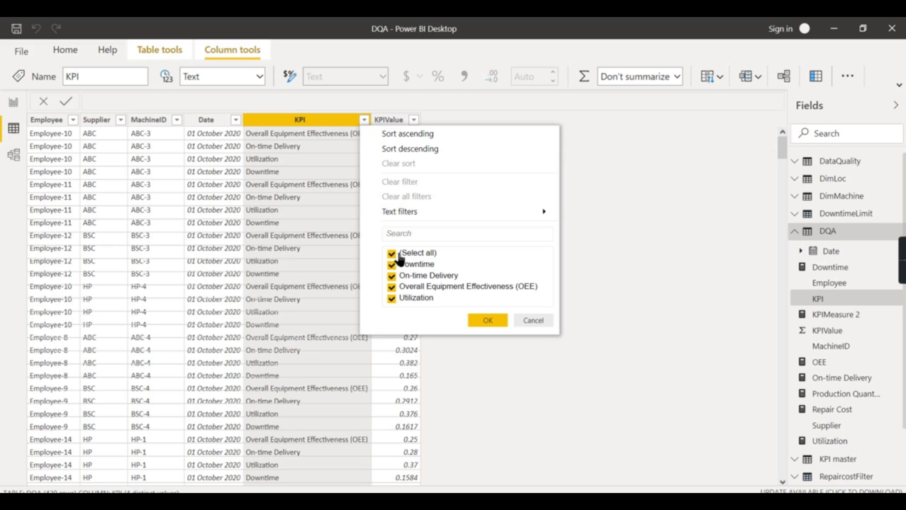
pyautogui.click(400, 255)
pyautogui.click(418, 299)
pyautogui.click(486, 321)
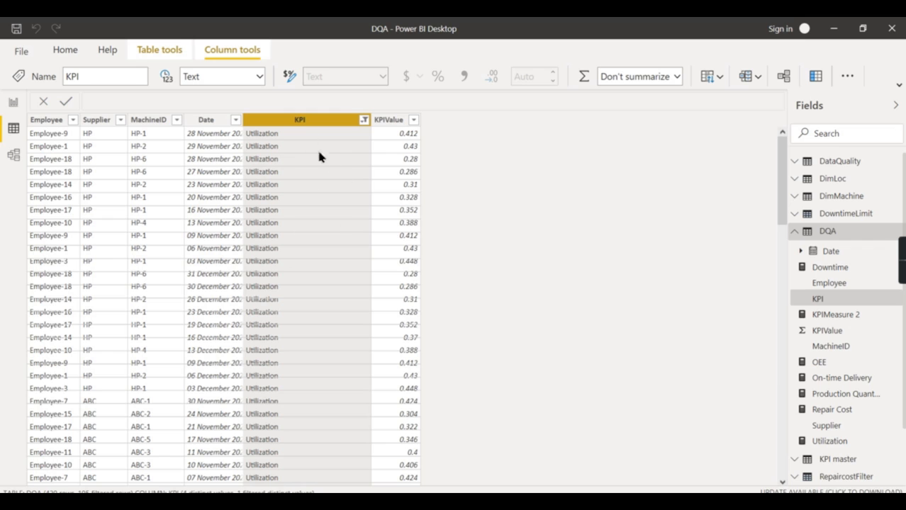
# - Filter the MachineID column to ABC-1 to inspect its Utilization values, and return to the report
pyautogui.click(176, 120)
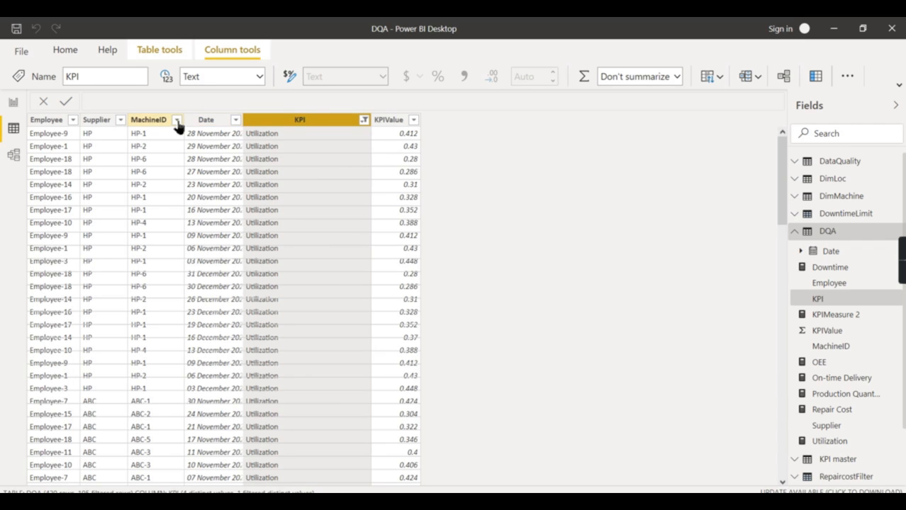
pyautogui.click(223, 254)
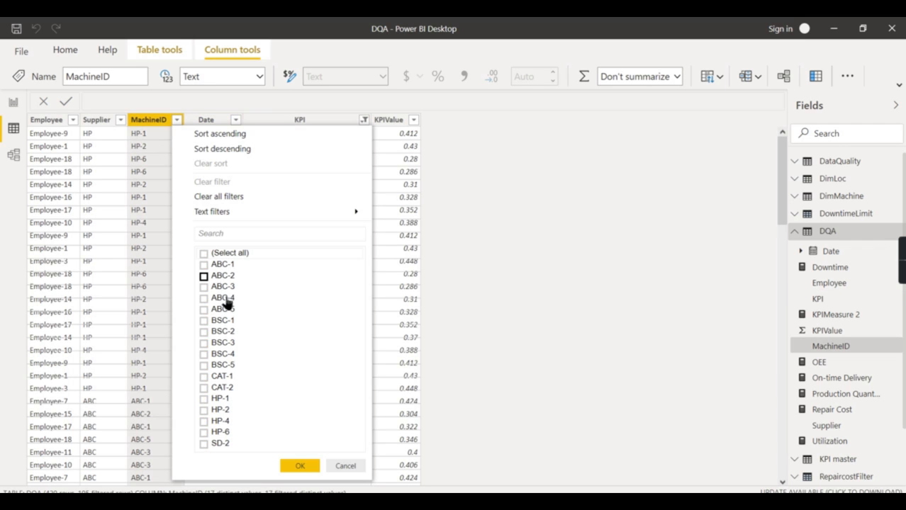
pyautogui.click(221, 265)
pyautogui.click(300, 466)
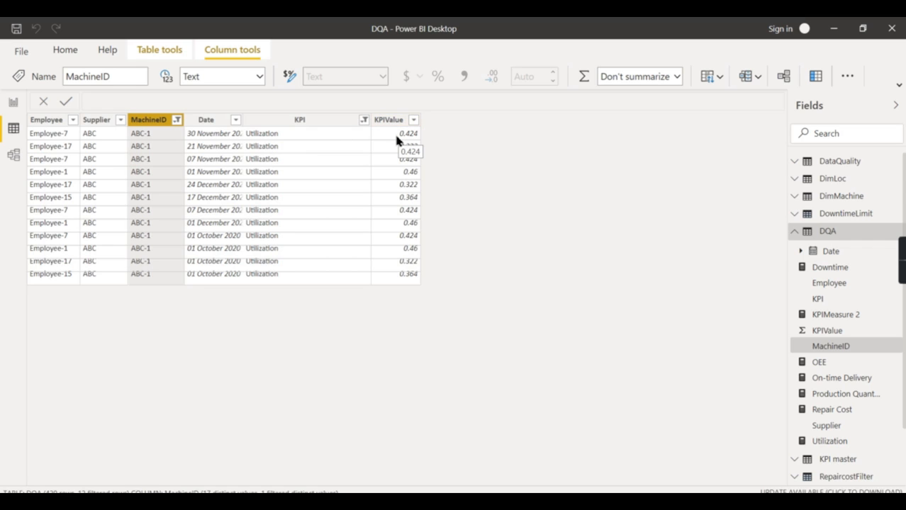
pyautogui.click(362, 122)
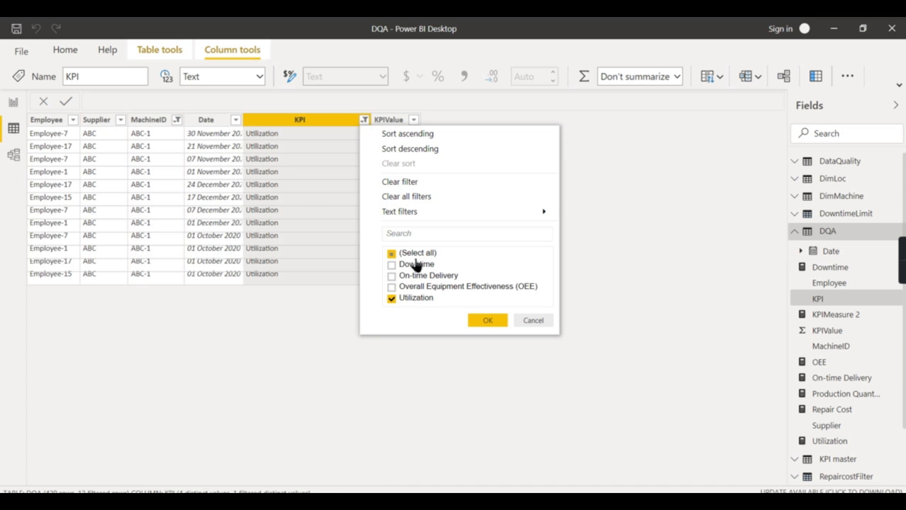
pyautogui.click(18, 104)
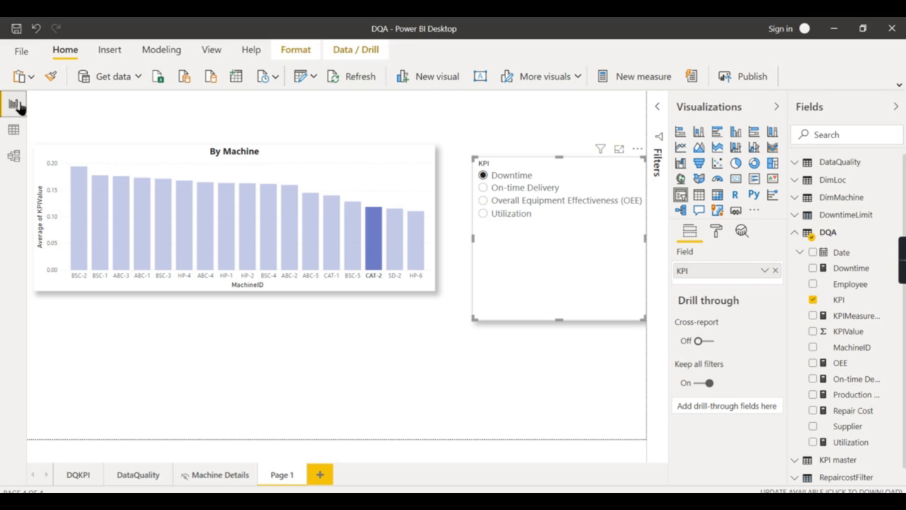
# - Clear the column highlight in the chart and compare its averages for every KPI in the slicer, ending on Utilization
pyautogui.click(362, 163)
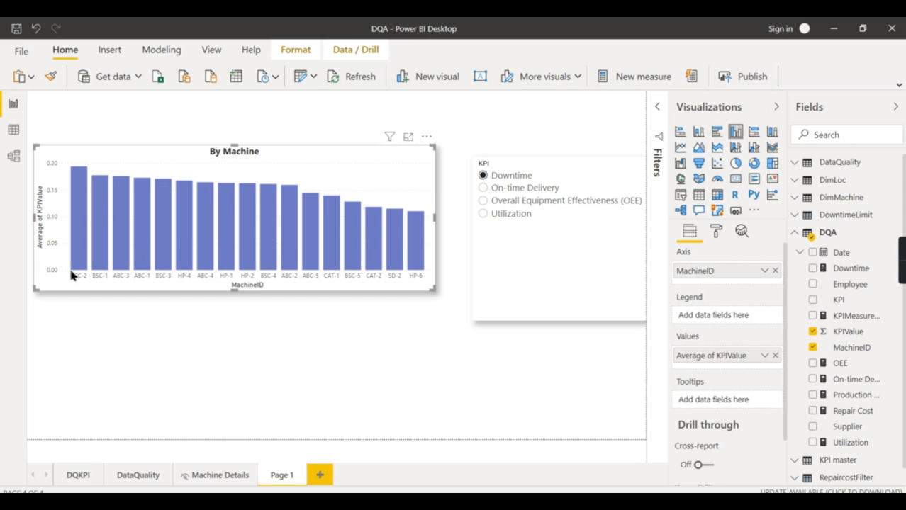
pyautogui.click(519, 189)
pyautogui.click(507, 201)
pyautogui.click(504, 216)
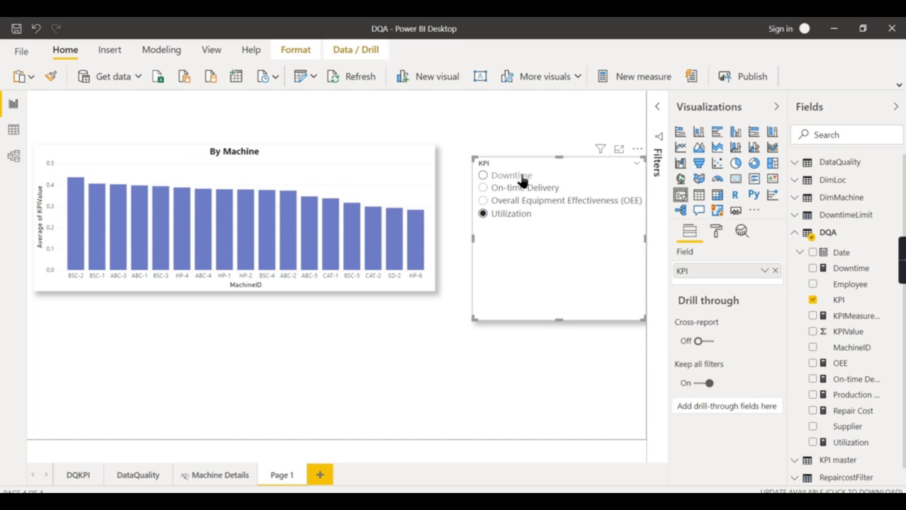
pyautogui.click(522, 180)
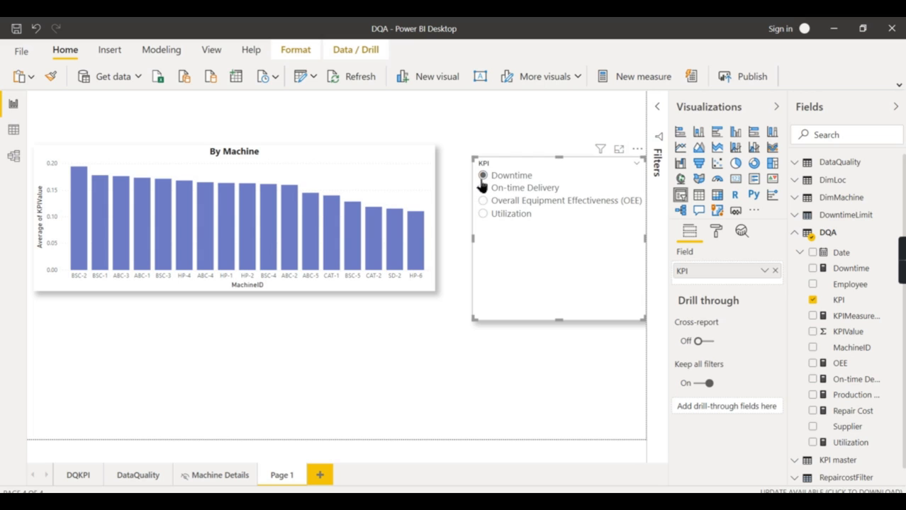
pyautogui.click(530, 195)
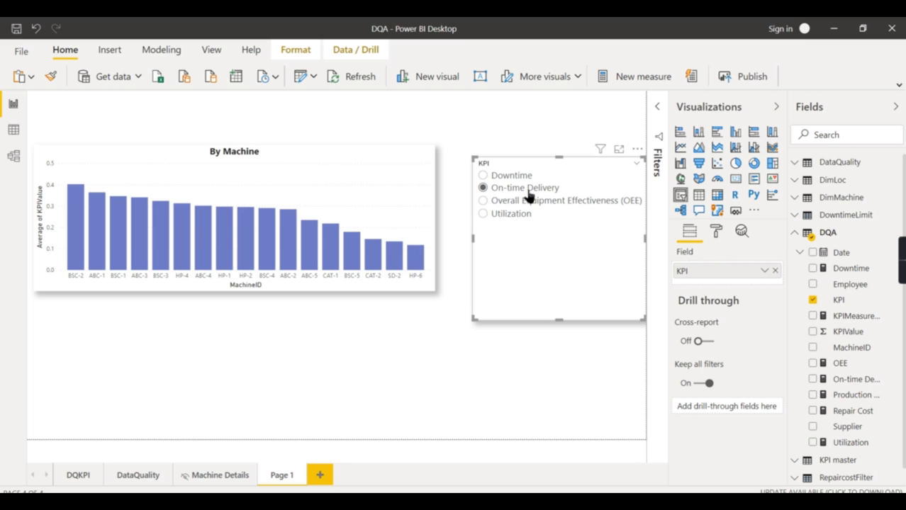
pyautogui.click(528, 201)
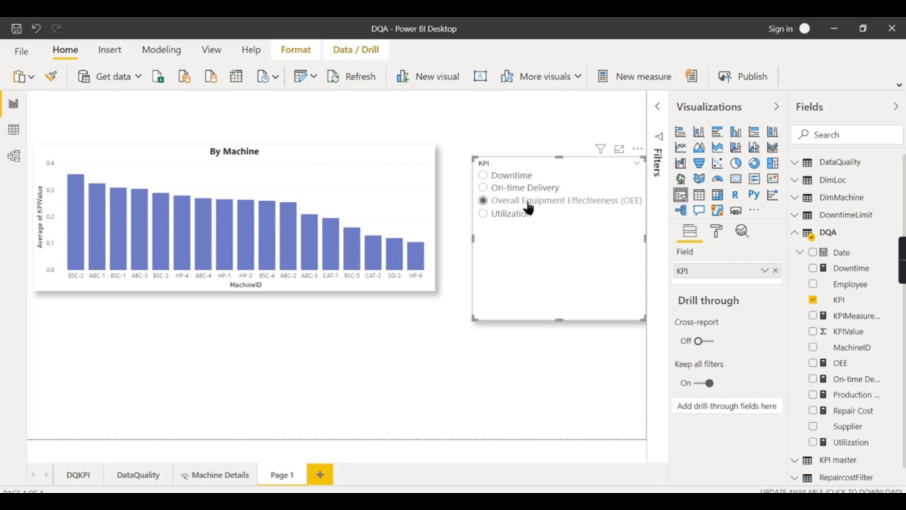
pyautogui.click(512, 215)
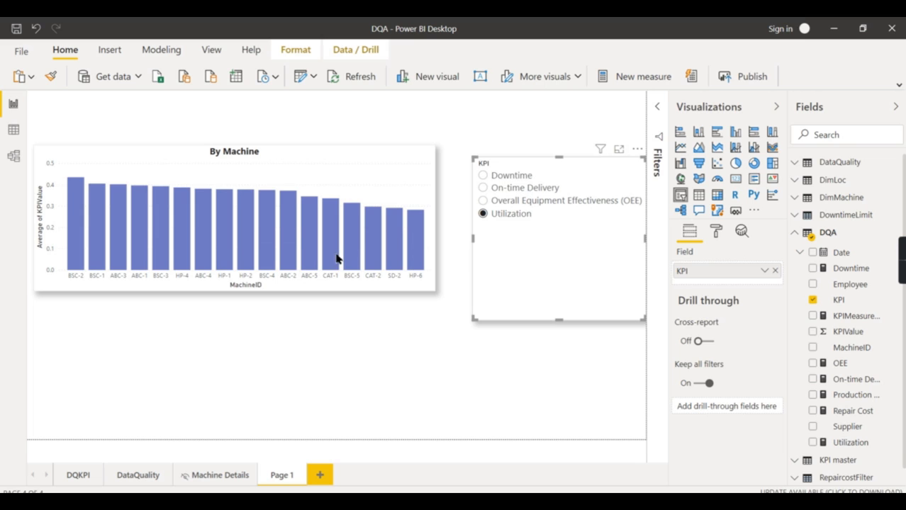
# - Check the column chart's field assignments and show its average KPIValue for Downtime with the KPI slicer
pyautogui.click(381, 176)
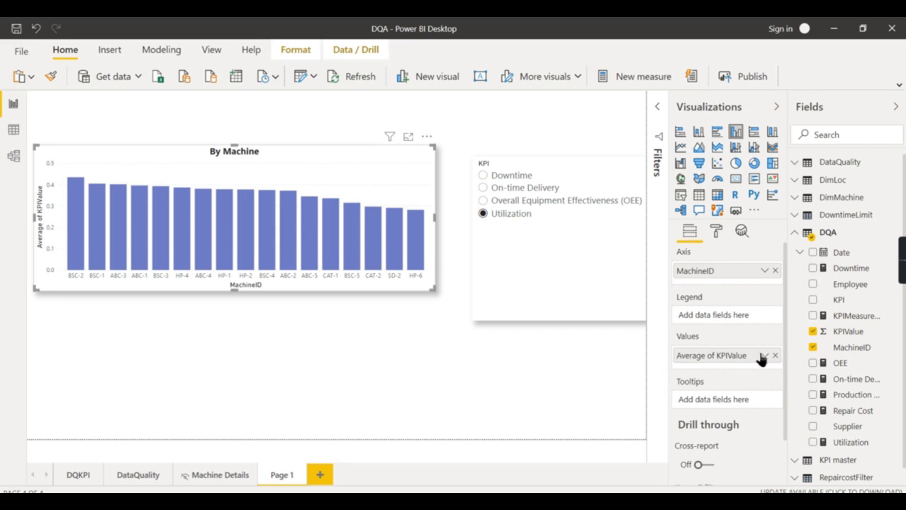
pyautogui.click(513, 178)
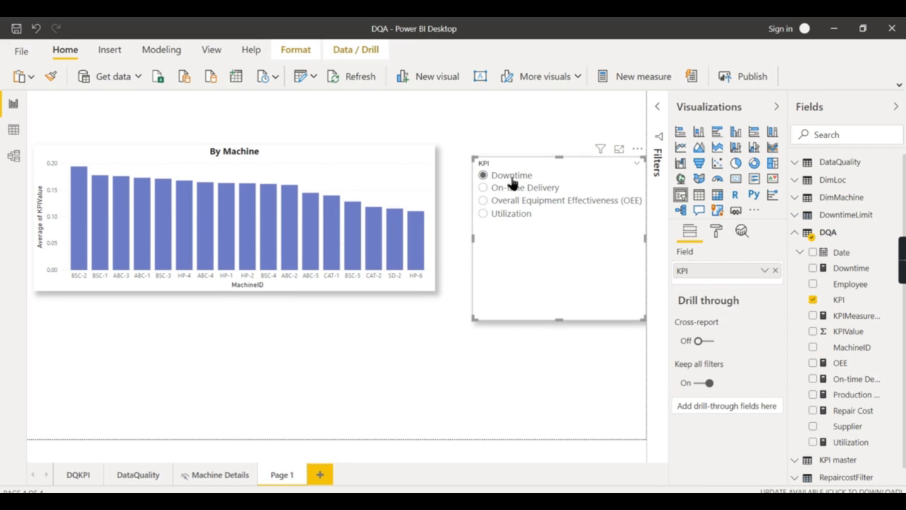
pyautogui.click(404, 171)
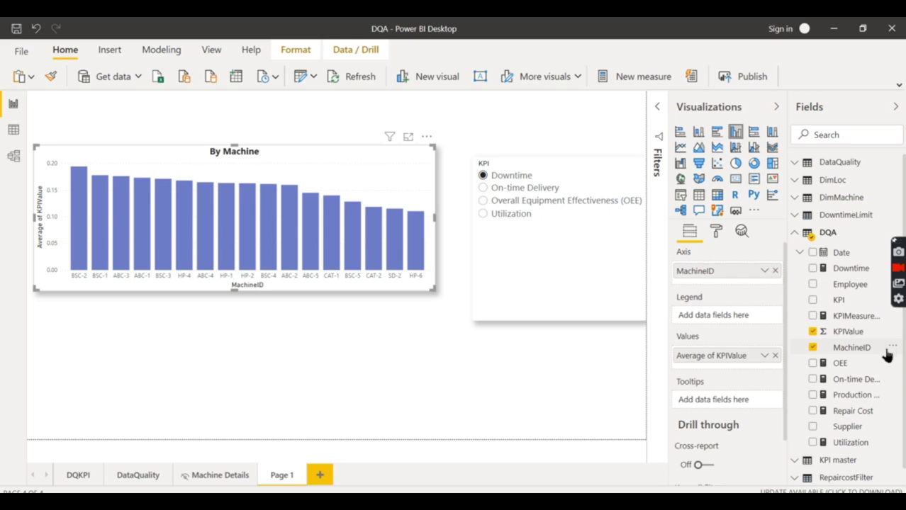
# - Review the DAX formulas of the DQA measures Utilization, Repair Cost, On-time Delivery, Downtime and OEE
pyautogui.click(850, 442)
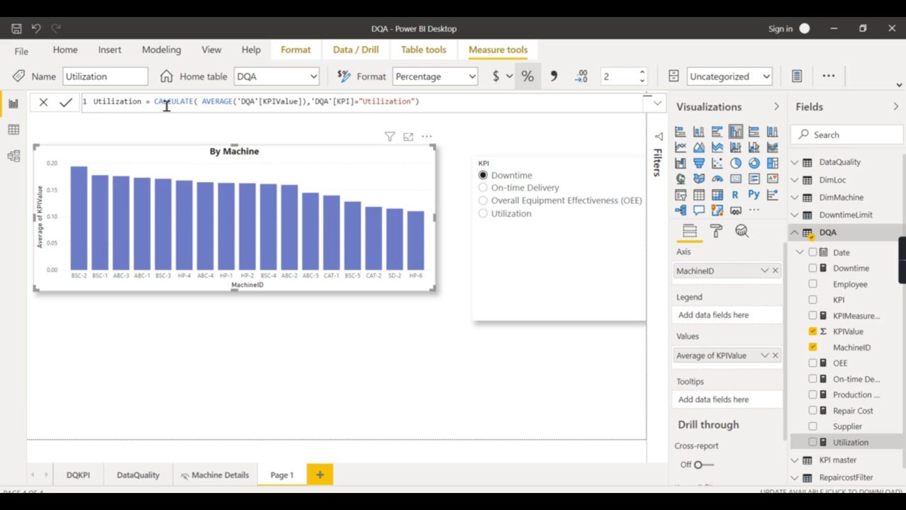
pyautogui.click(853, 413)
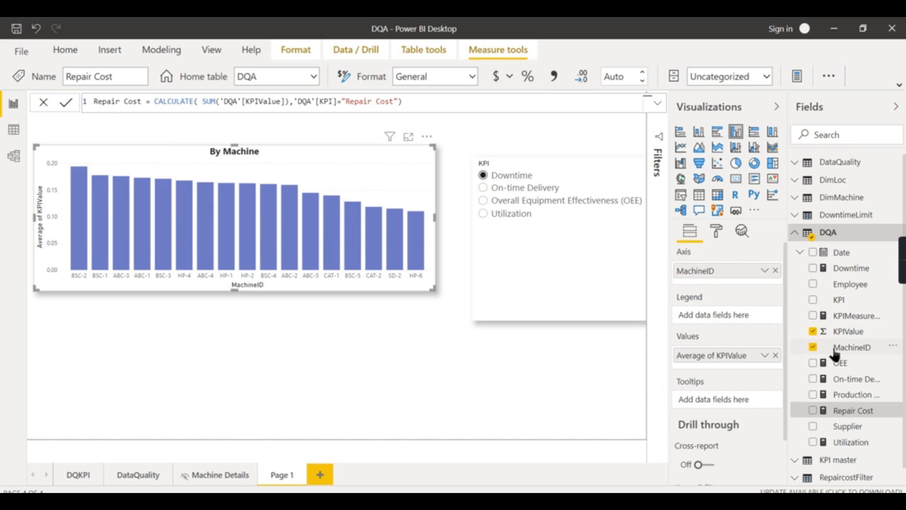
pyautogui.click(856, 383)
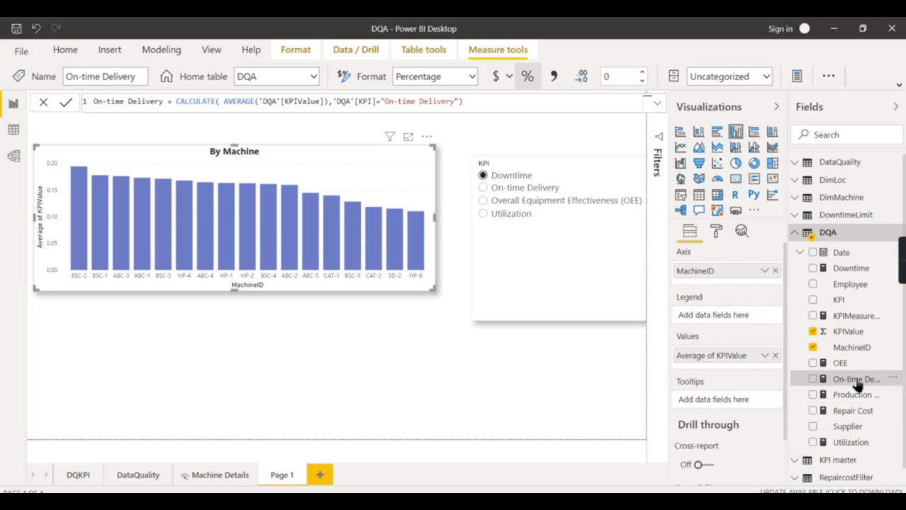
pyautogui.click(840, 269)
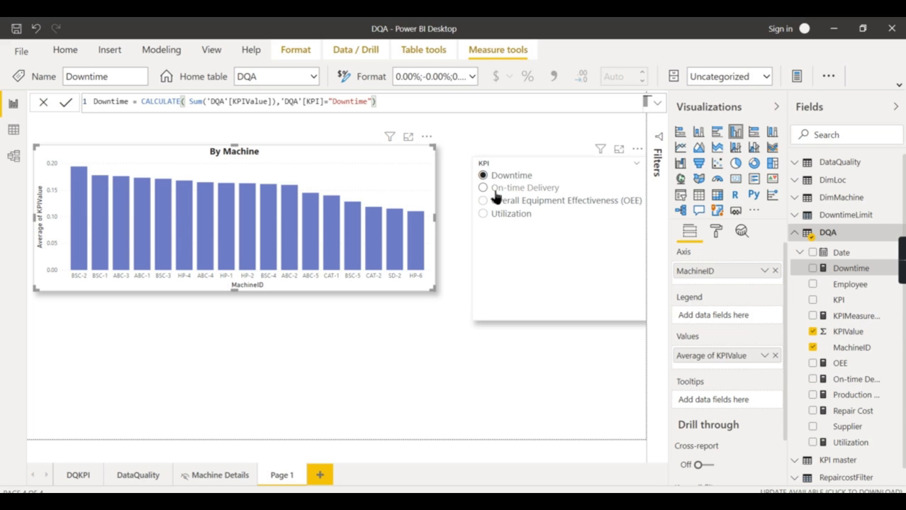
pyautogui.click(860, 380)
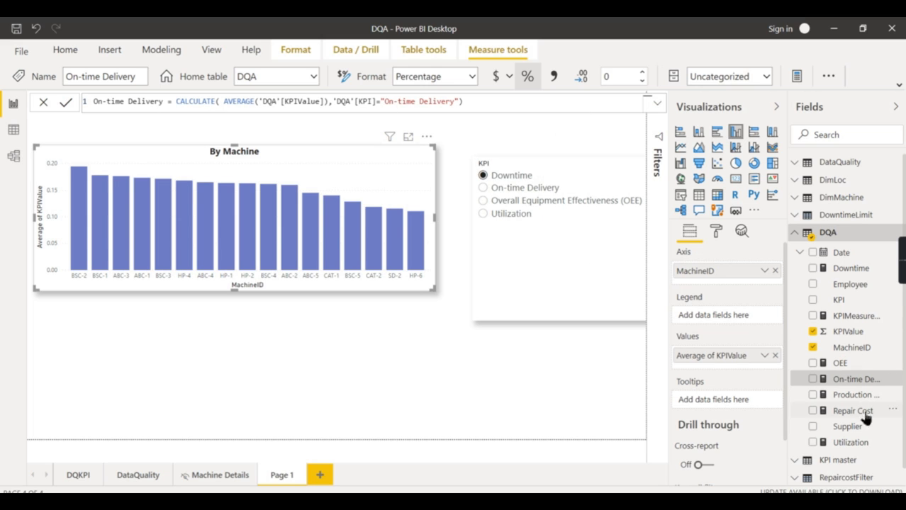
pyautogui.click(855, 447)
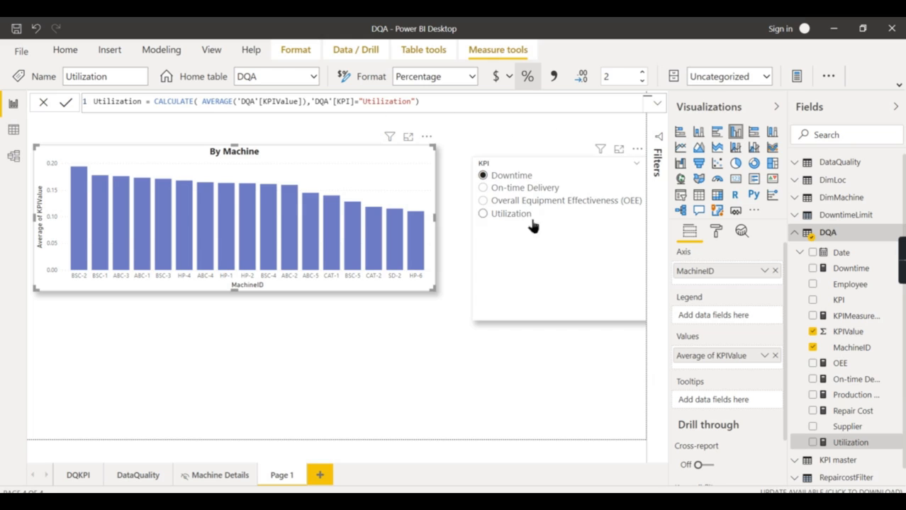
pyautogui.click(838, 364)
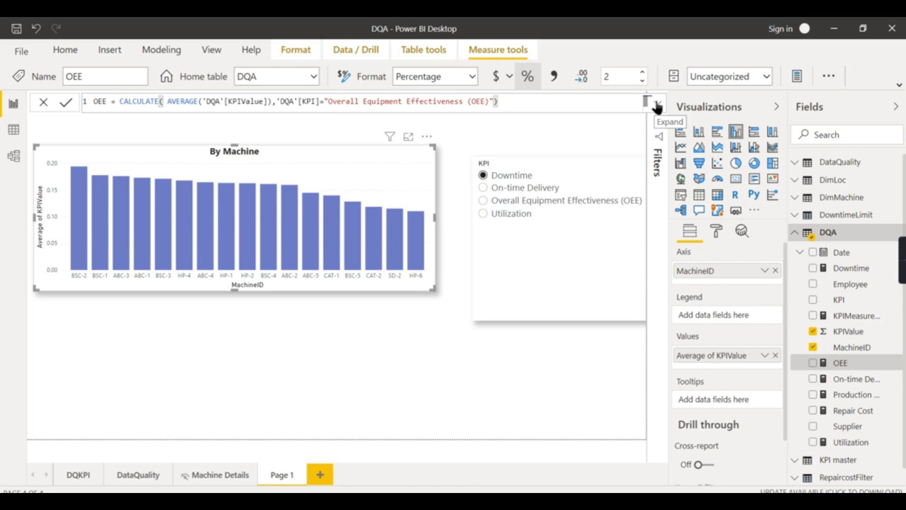
pyautogui.click(555, 139)
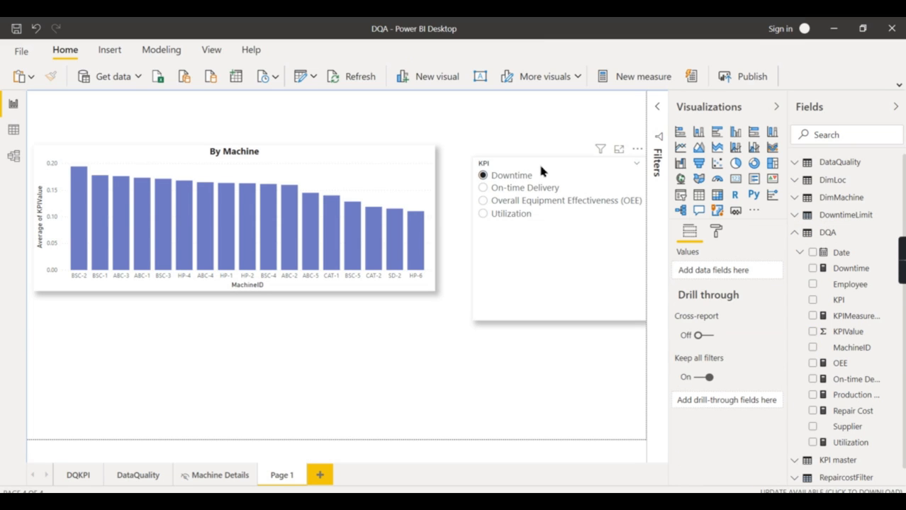
pyautogui.click(505, 168)
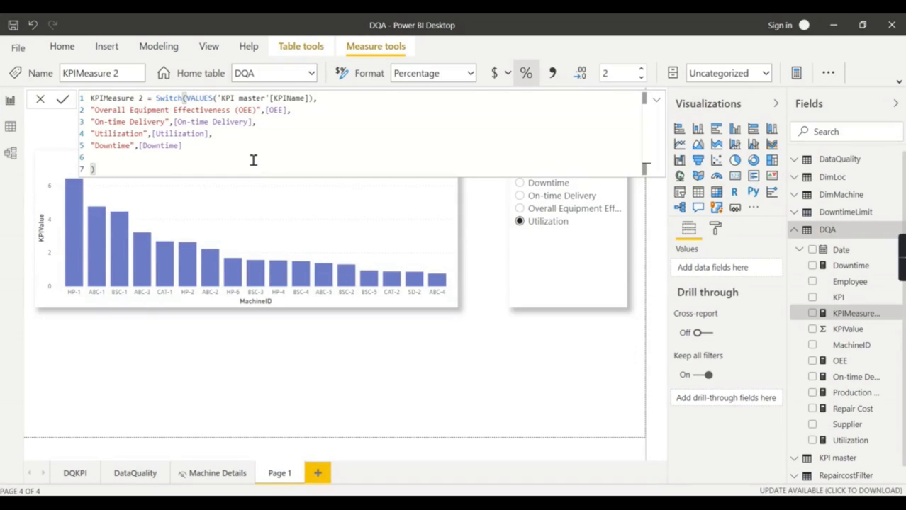
# - Enlarge and review the KPIMeasure 2 Switch formula, and show the filters applied to the column chart
pyautogui.scroll(4, 253, 161)
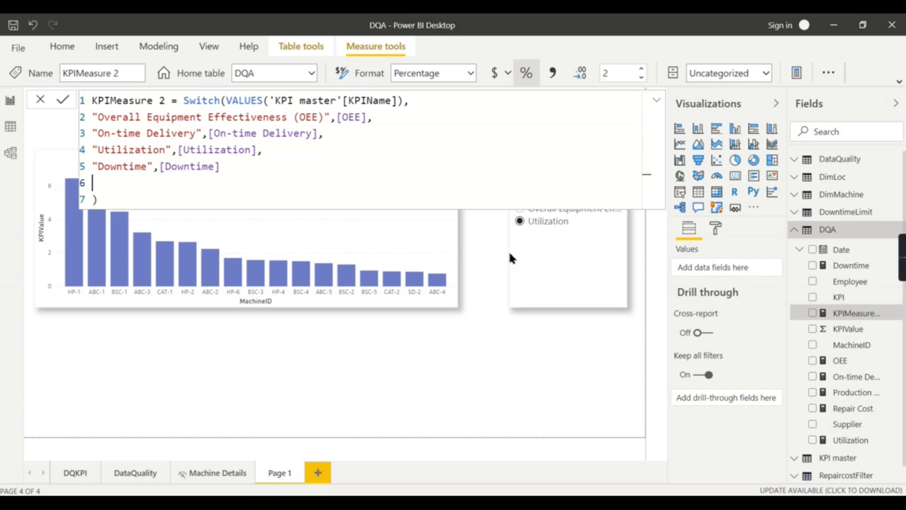
pyautogui.click(658, 104)
pyautogui.click(408, 183)
pyautogui.click(657, 104)
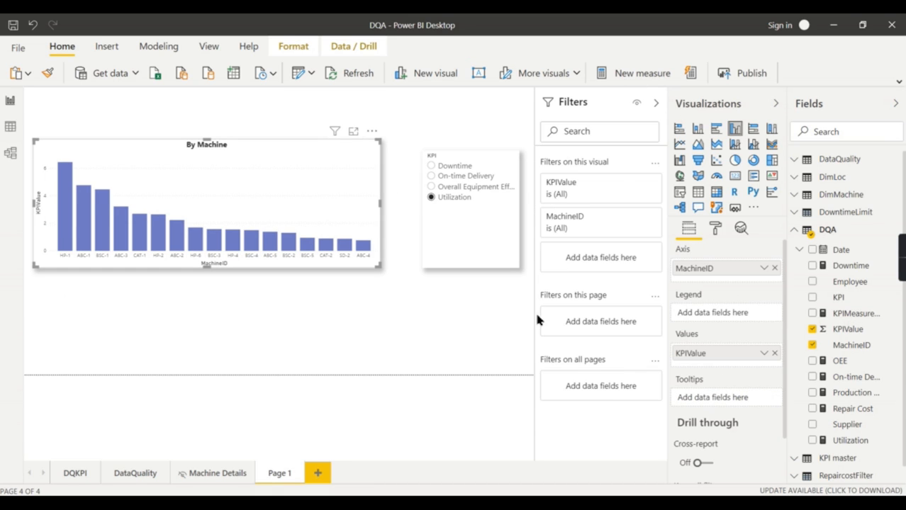
# - Summarize the chart's KPIValue by Average and compare Downtime with On-time Delivery using the KPI slicer
pyautogui.click(764, 353)
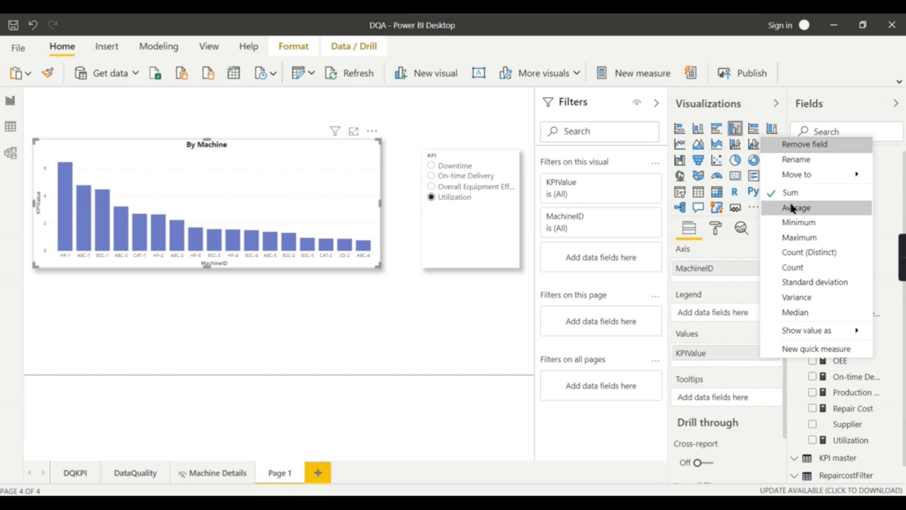
pyautogui.press('Escape')
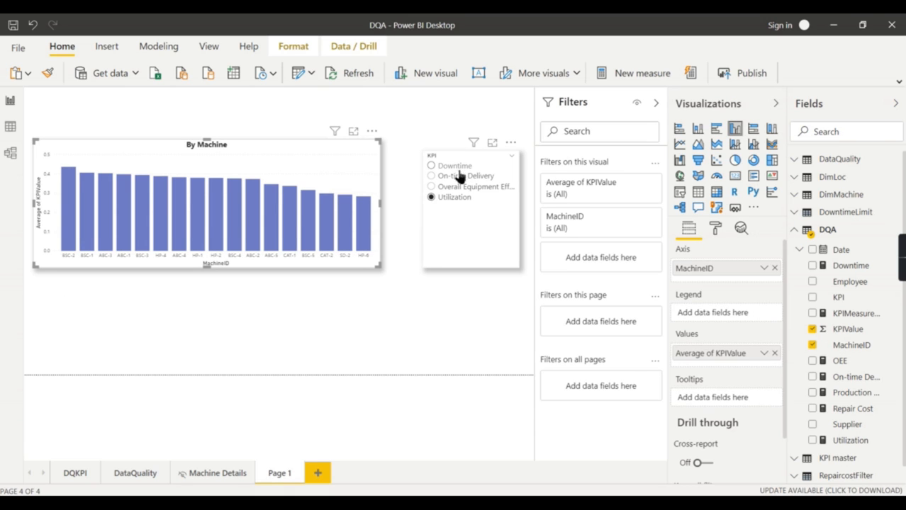
pyautogui.click(458, 169)
pyautogui.click(459, 176)
pyautogui.click(319, 175)
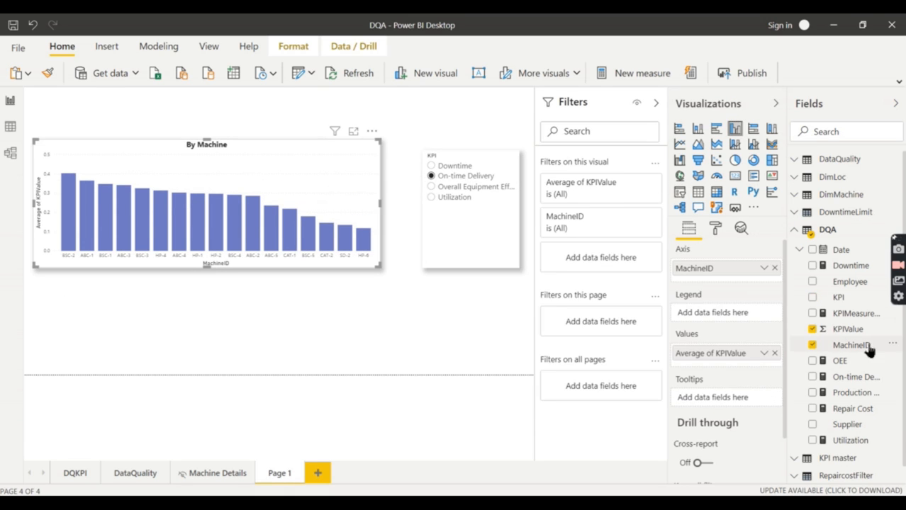
# - Review the KPIMeasure 2 formula again and leave the formula editor
pyautogui.click(850, 314)
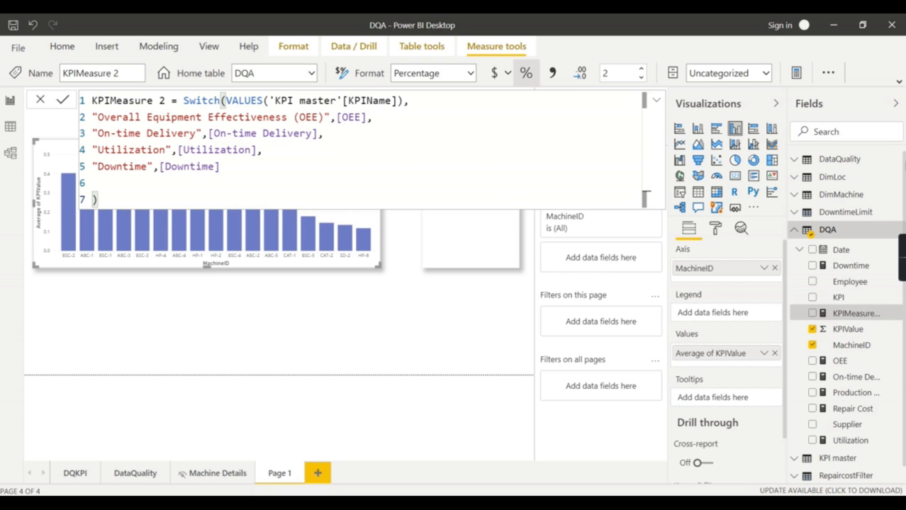
pyautogui.click(479, 305)
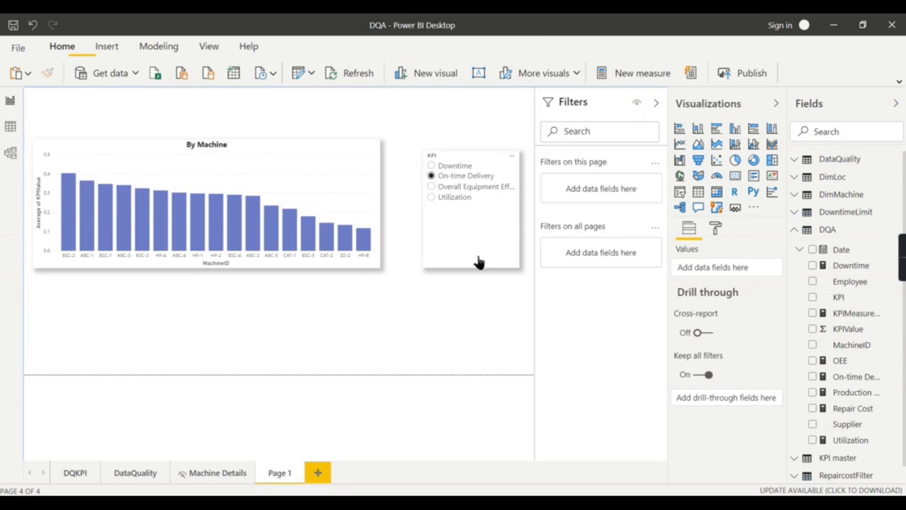
# - Replace the slicer's KPI field with KPIName from the KPI master table, checking that table's rows in the data view first
pyautogui.click(479, 259)
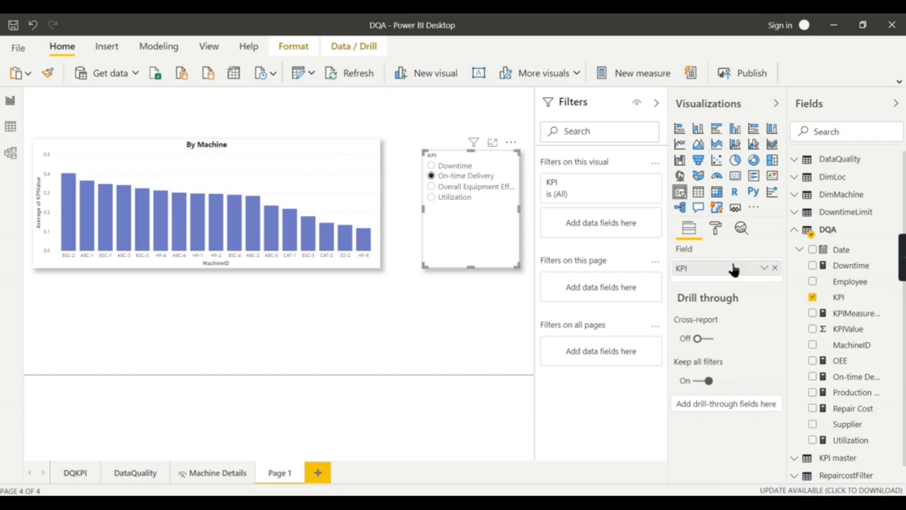
pyautogui.click(775, 268)
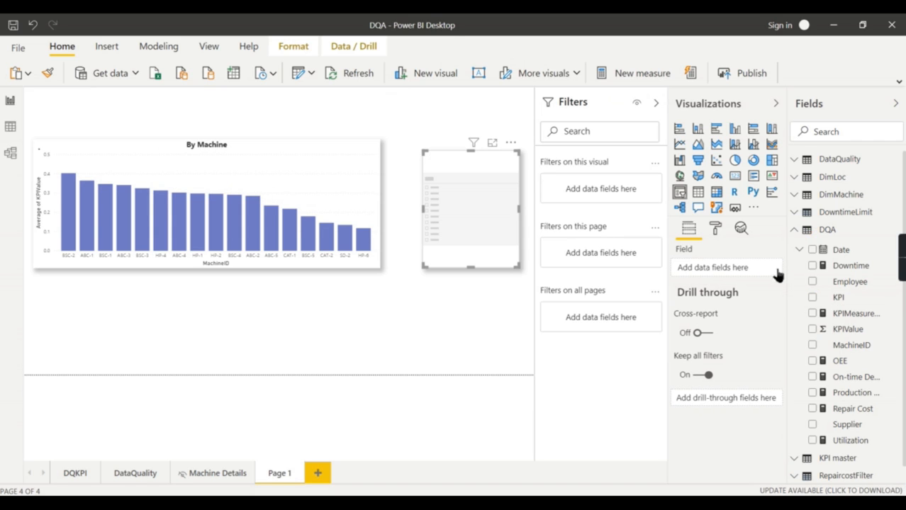
pyautogui.click(799, 232)
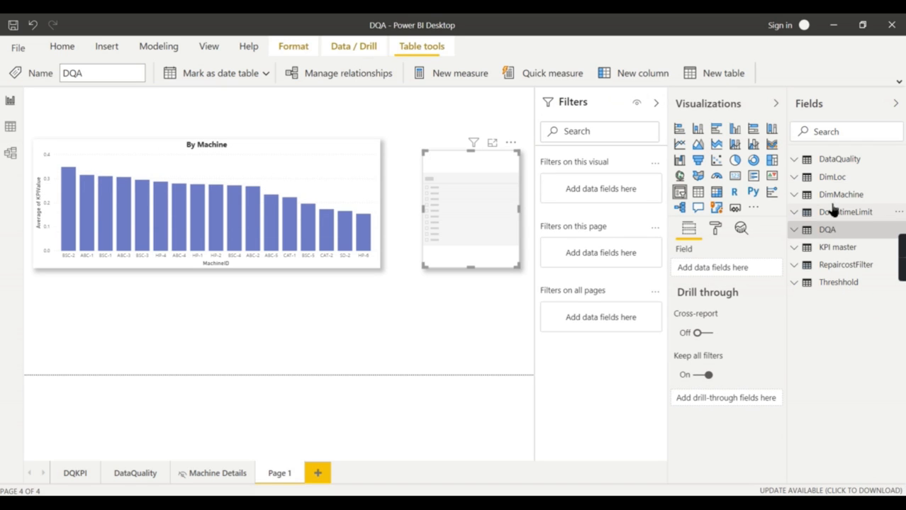
pyautogui.click(829, 248)
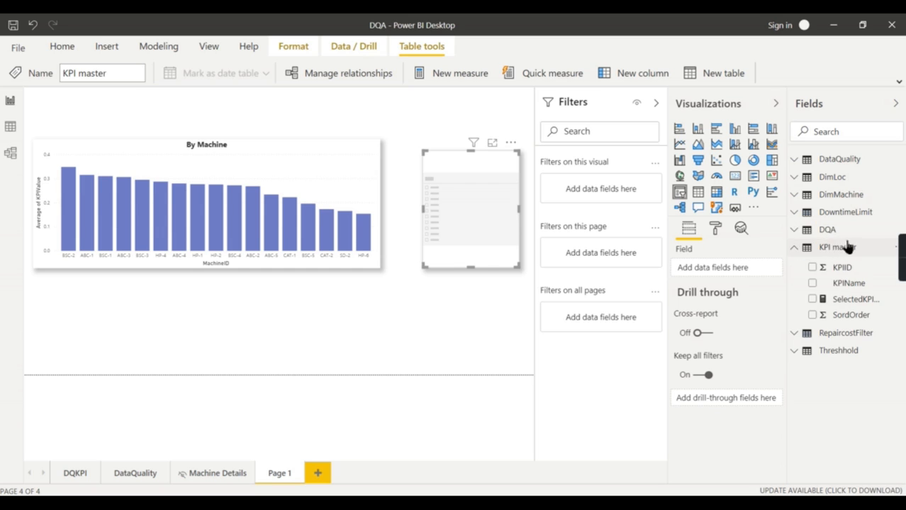
pyautogui.click(14, 125)
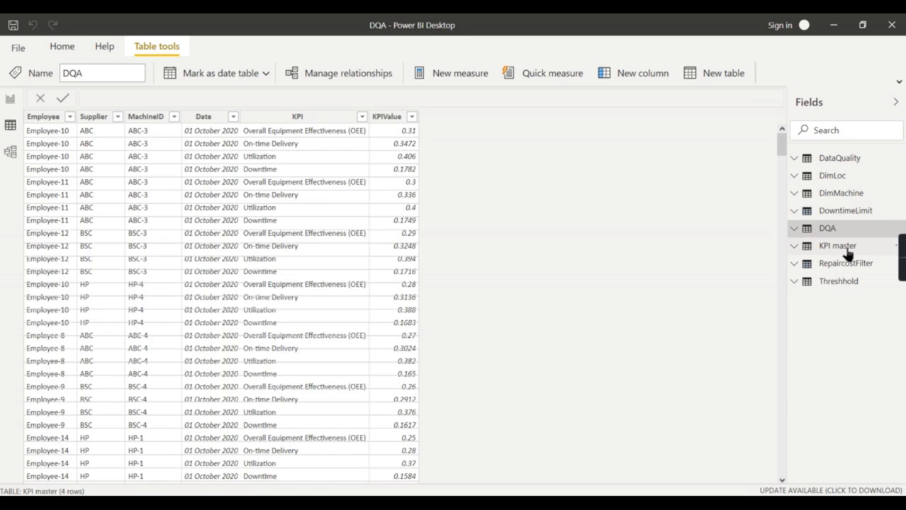
pyautogui.click(848, 249)
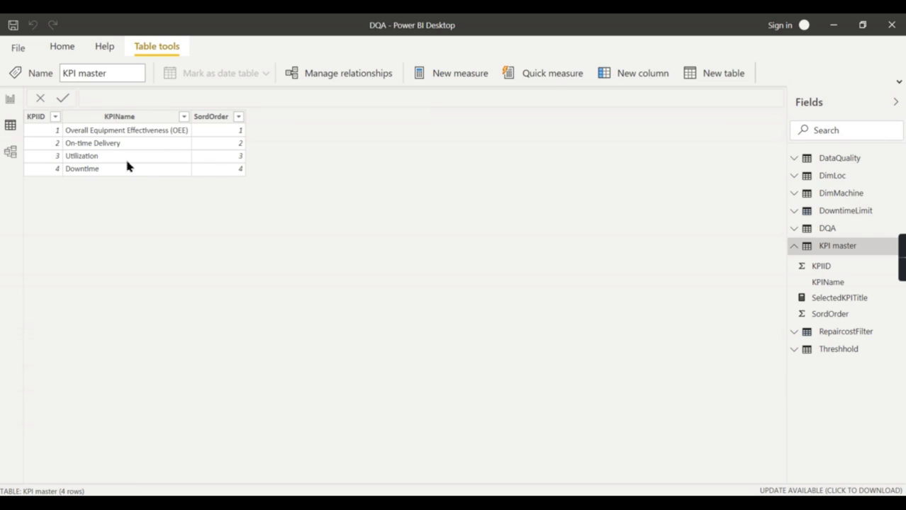
pyautogui.click(10, 99)
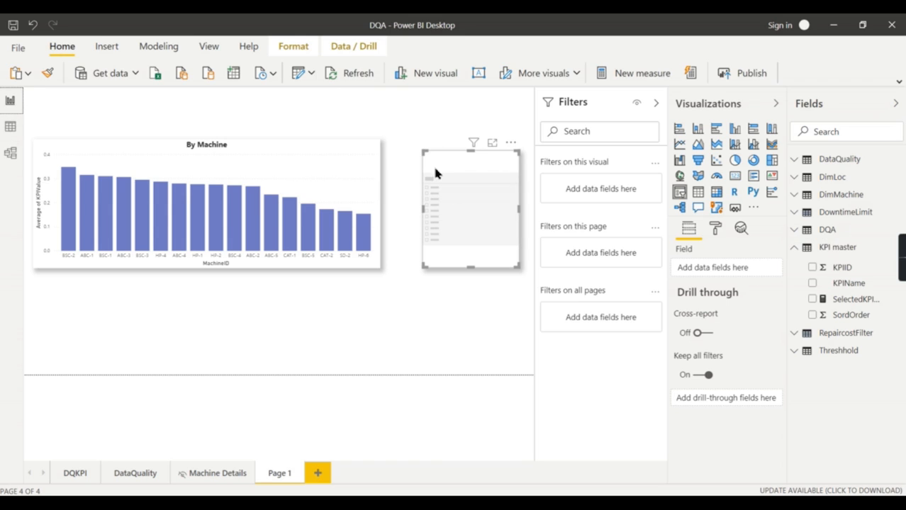
pyautogui.moveTo(848, 284); pyautogui.dragTo(729, 276)
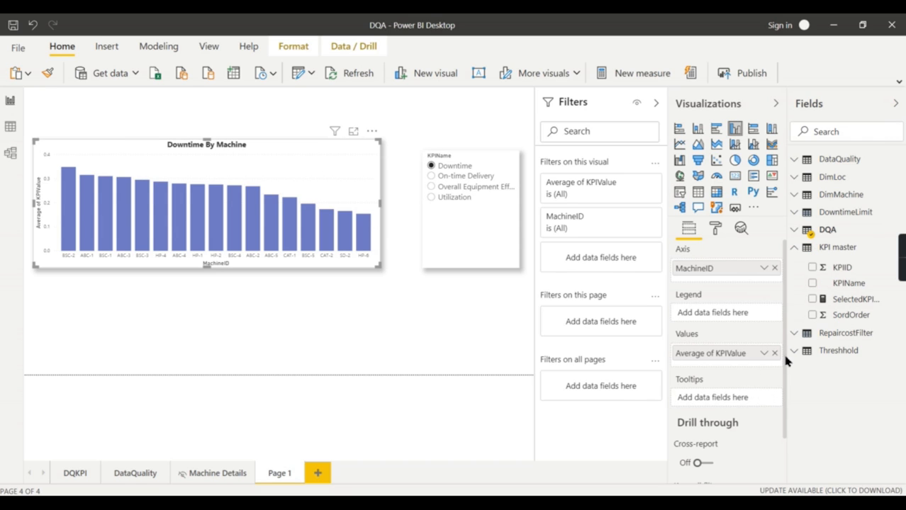
# - Replace Average of KPIValue with the DQA measure KPIMeasure 2 as the column chart's values
pyautogui.click(774, 353)
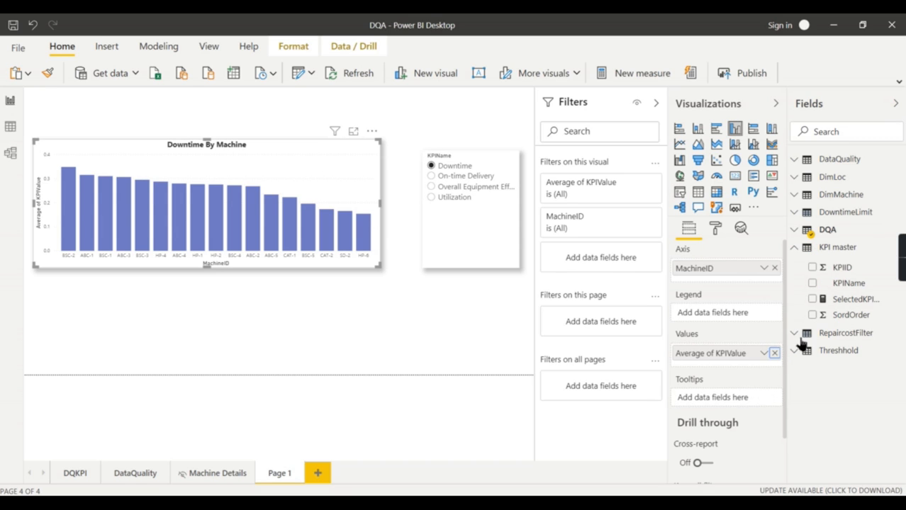
pyautogui.click(799, 246)
pyautogui.click(805, 232)
pyautogui.moveTo(849, 313); pyautogui.dragTo(737, 355)
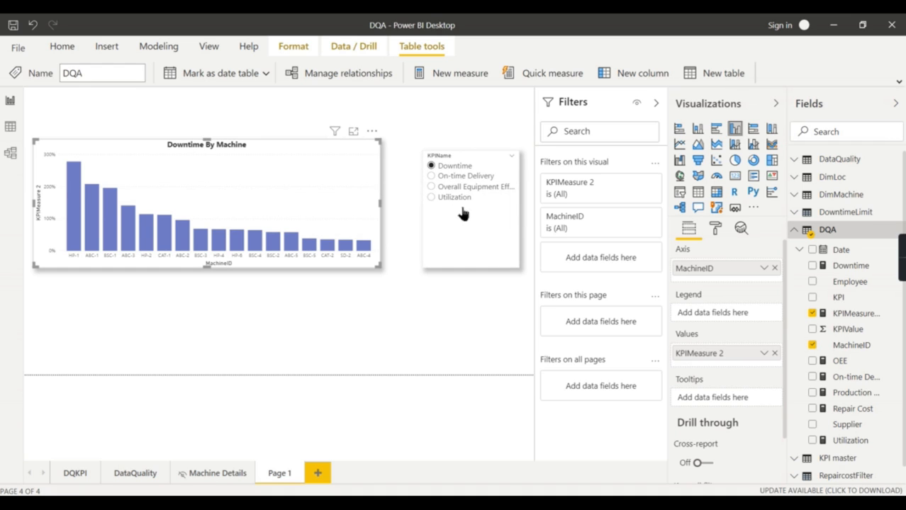
# - Compare the chart for On-time Delivery, Overall Equipment Effectiveness (OEE) and Utilization in the KPIName slicer, ending on Downtime
pyautogui.click(451, 176)
pyautogui.click(448, 187)
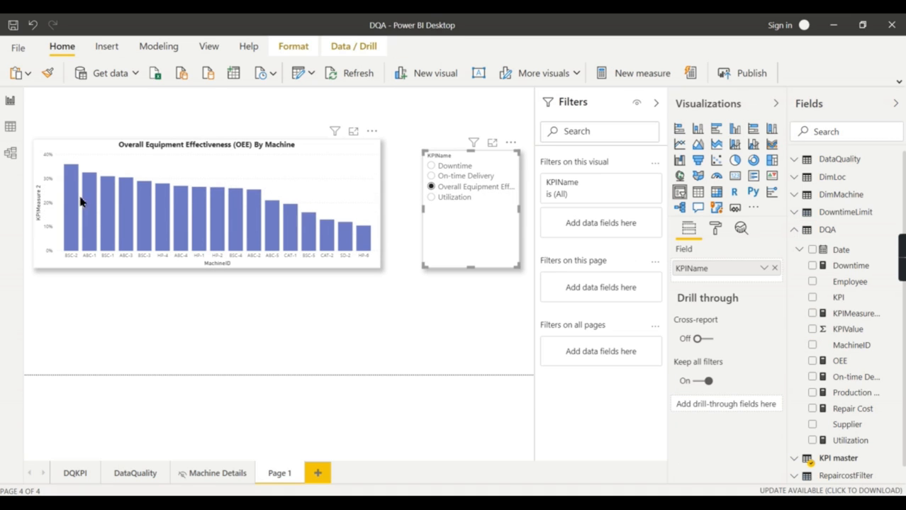
pyautogui.click(454, 198)
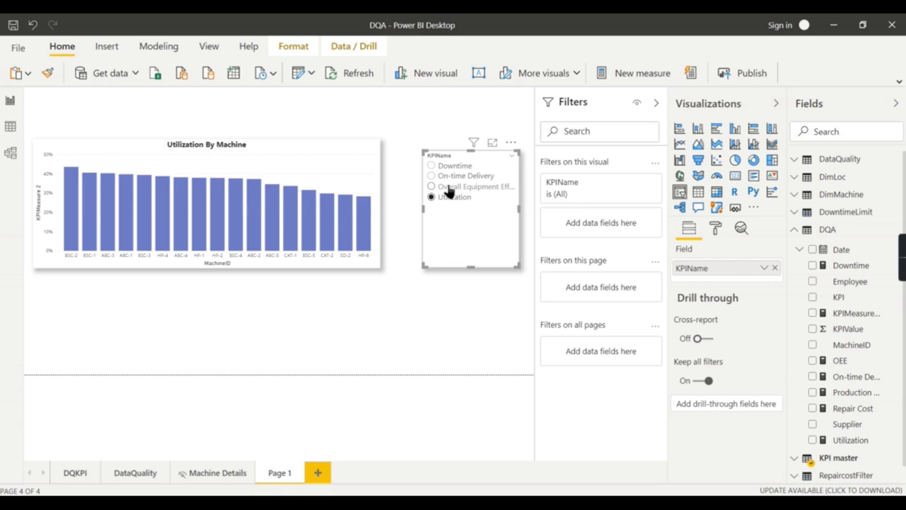
pyautogui.click(449, 187)
pyautogui.click(452, 176)
pyautogui.click(432, 167)
# - Collapse the Filters, Visualizations and Fields panes and go to the DQKPI report page
pyautogui.click(656, 103)
pyautogui.click(776, 103)
pyautogui.click(895, 103)
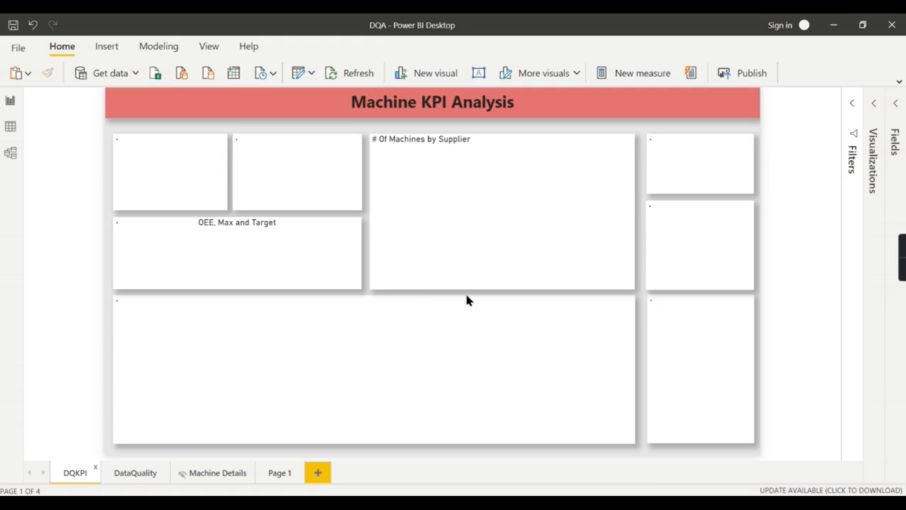
# - Switch the dashboard's KPIName slicer through On-time Delivery and Overall Equipment Effectiveness (OEE), ending on Utilization
pyautogui.click(658, 328)
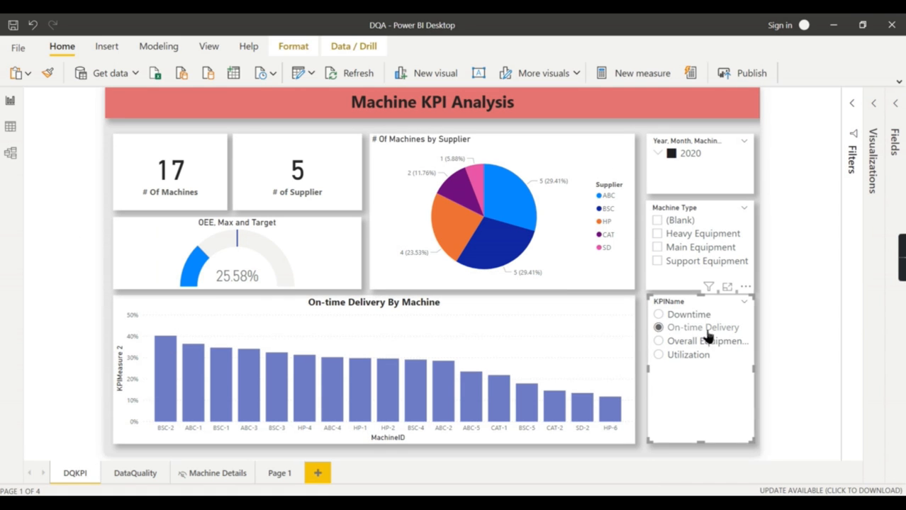
pyautogui.click(685, 344)
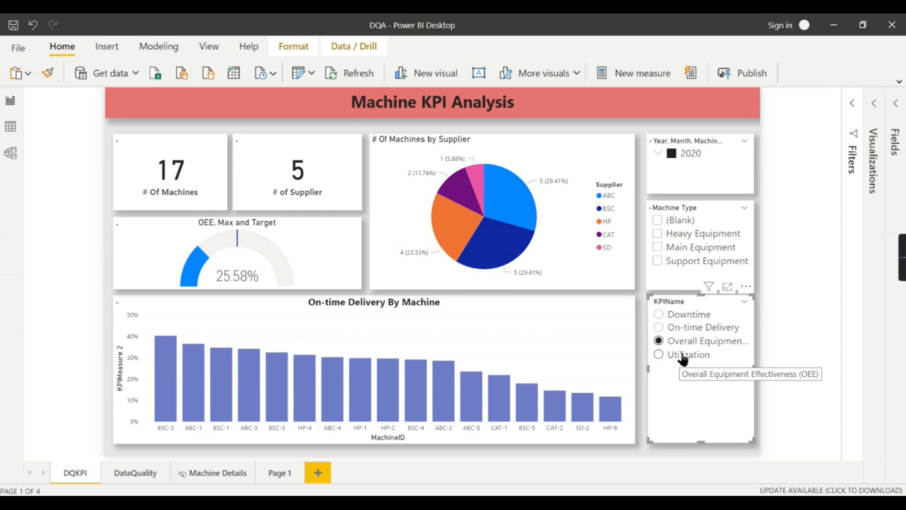
pyautogui.click(677, 355)
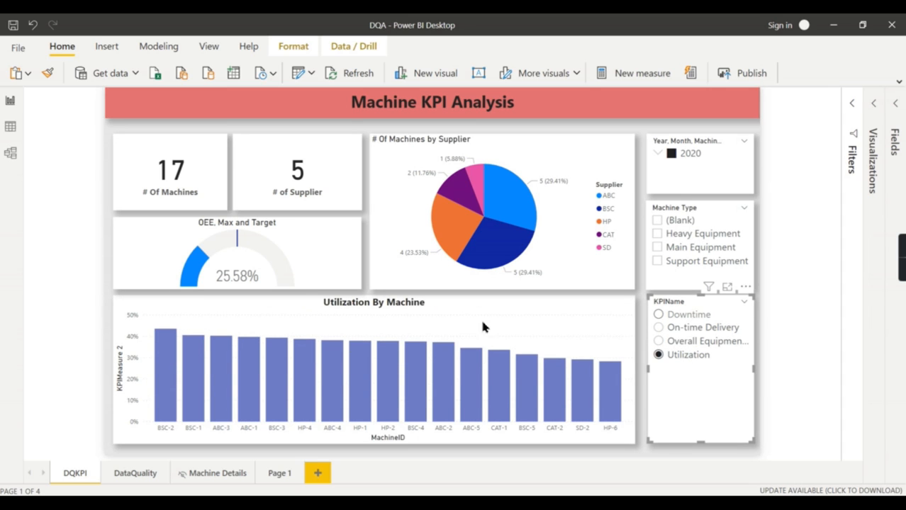
# - Show Downtime in the dashboard's machine chart through the KPIName slicer, deselect the slicer and expand the Fields pane
pyautogui.click(670, 314)
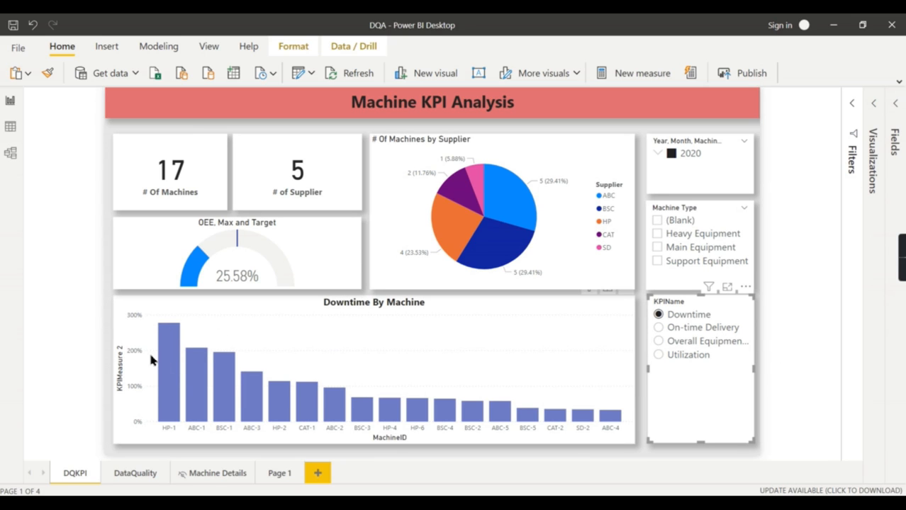
pyautogui.click(797, 324)
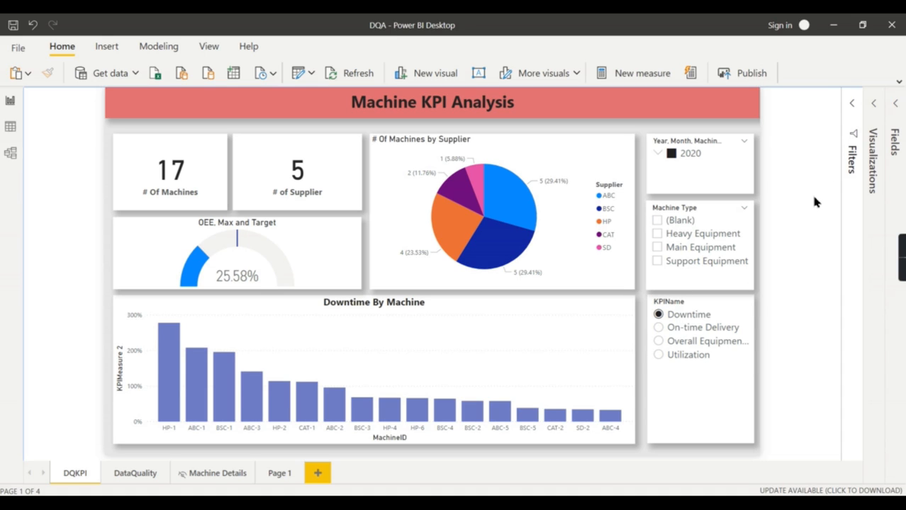
pyautogui.click(896, 103)
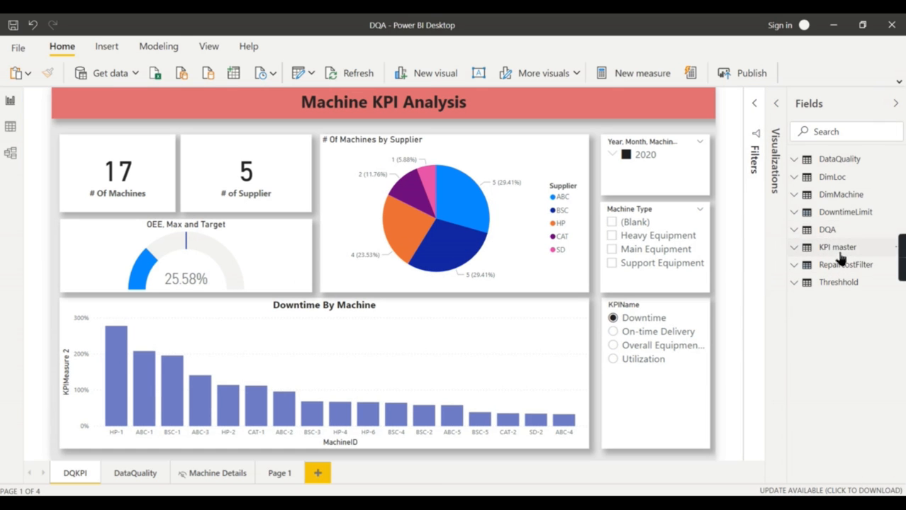
# - Switch to the data model diagram and collapse the Properties and Fields panes to enlarge the table layout
pyautogui.click(10, 153)
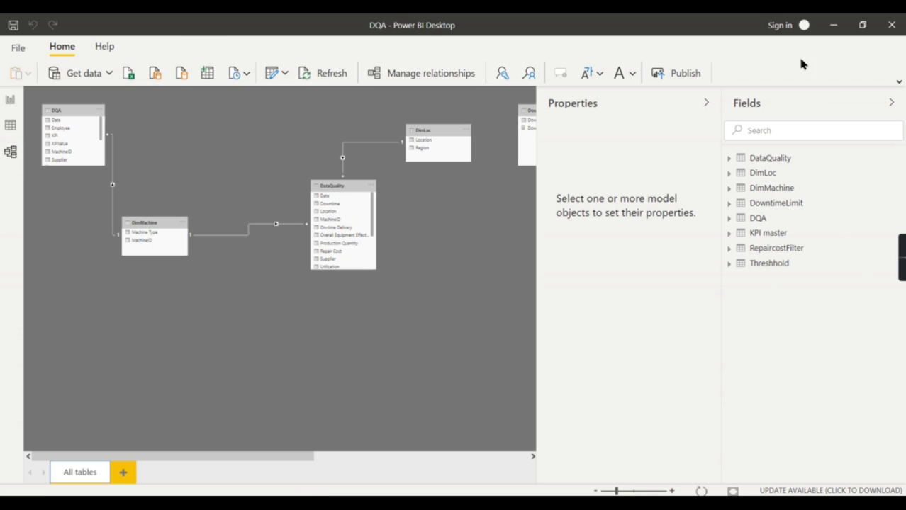
pyautogui.click(706, 103)
pyautogui.click(891, 103)
pyautogui.scroll(2, 572, 327)
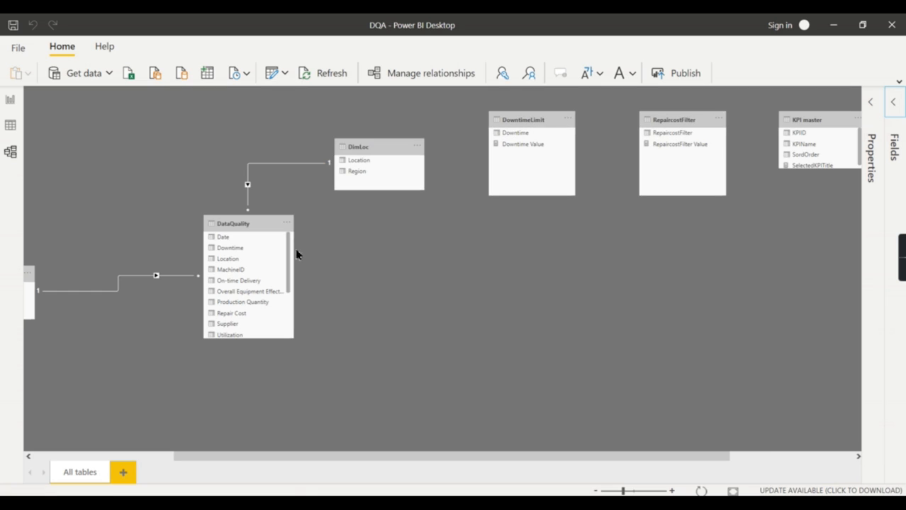
# - Rearrange the model diagram so DimMachine sits above, with the DQA and DataQuality tables side by side below it
pyautogui.moveTo(243, 229); pyautogui.dragTo(307, 229)
pyautogui.moveTo(360, 462); pyautogui.dragTo(154, 455)
pyautogui.moveTo(203, 275); pyautogui.dragTo(216, 162)
pyautogui.moveTo(523, 262); pyautogui.dragTo(530, 333)
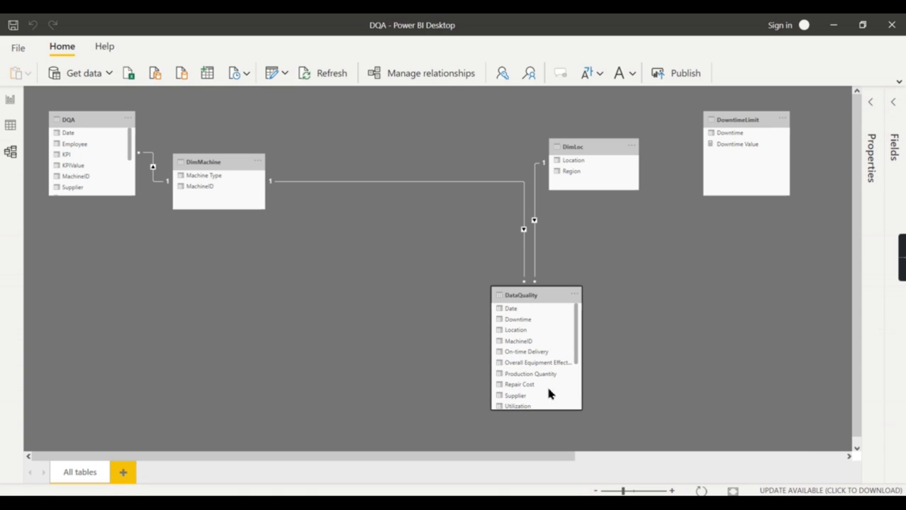
pyautogui.moveTo(210, 158); pyautogui.dragTo(232, 135)
pyautogui.moveTo(76, 119); pyautogui.dragTo(370, 301)
pyautogui.moveTo(233, 146); pyautogui.dragTo(175, 146)
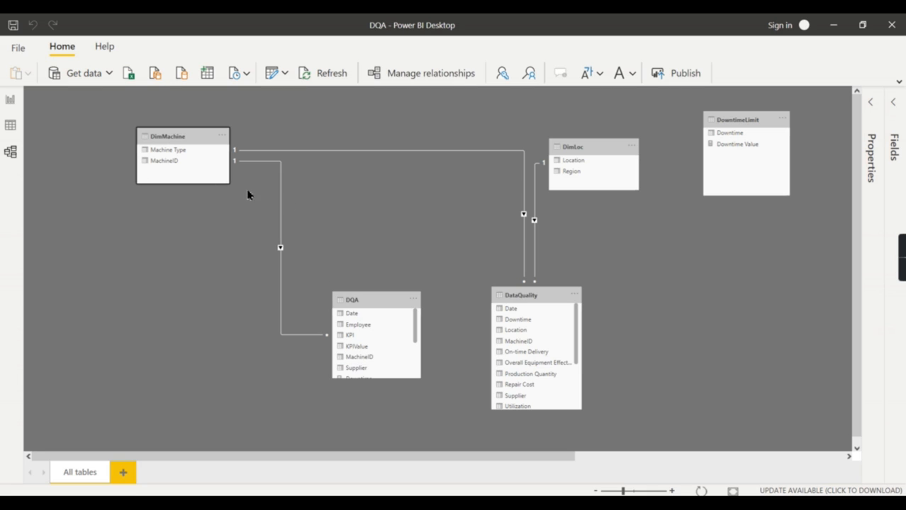
# - Move the DimLoc table to the right of DataQuality and adjust DataQuality's position in the diagram
pyautogui.moveTo(542, 296)
pyautogui.mouseDown()
pyautogui.moveTo(470, 202)
pyautogui.moveTo(530, 286)
pyautogui.mouseUp()
pyautogui.moveTo(596, 151); pyautogui.dragTo(681, 265)
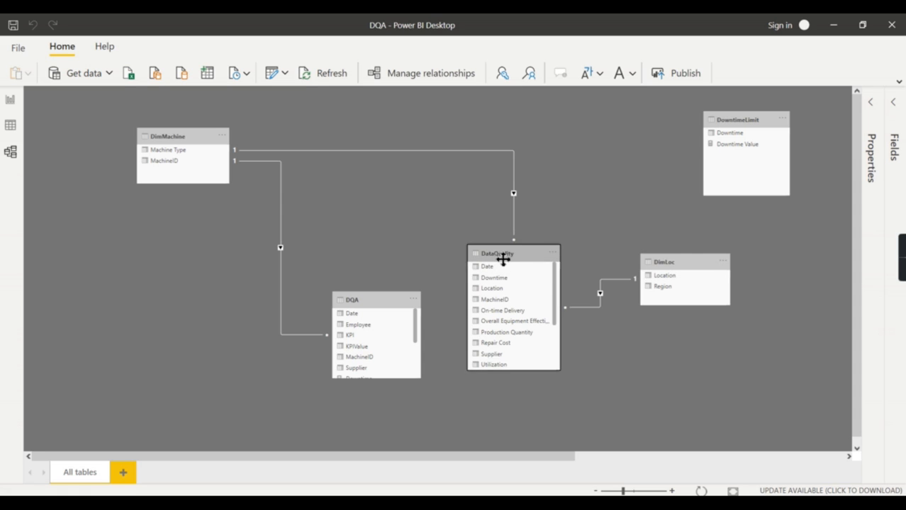
pyautogui.moveTo(501, 259); pyautogui.dragTo(513, 280)
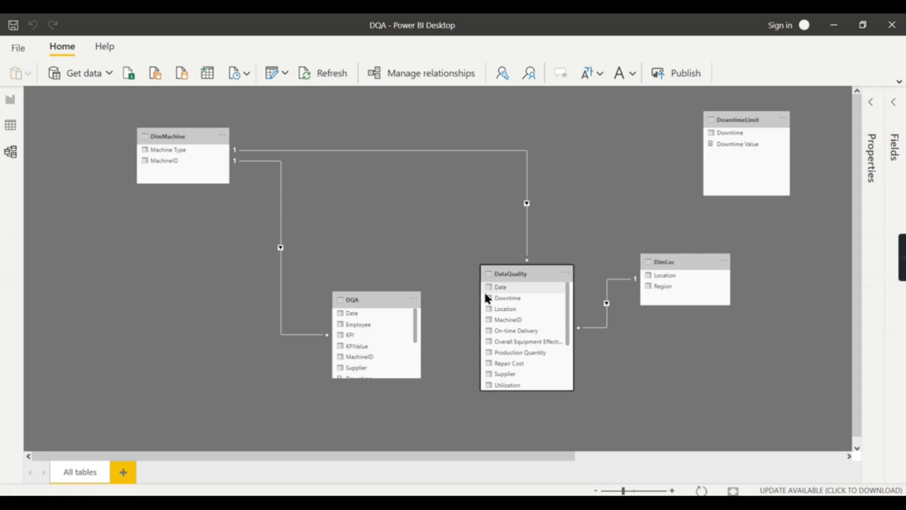
# - Place KPI master to the left of DQA and move Threshhold, DimLoc and DowntimeLimit down in the model diagram
pyautogui.moveTo(429, 458); pyautogui.dragTo(749, 454)
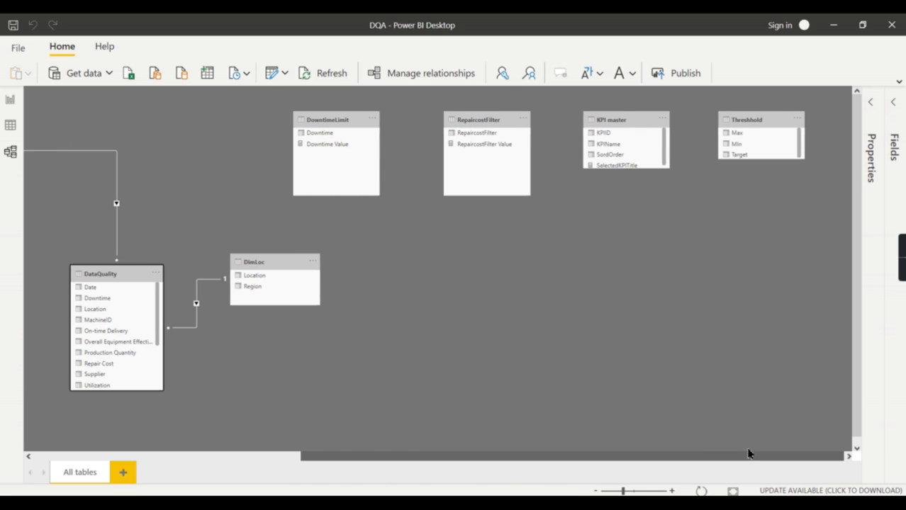
pyautogui.moveTo(744, 123); pyautogui.dragTo(722, 249)
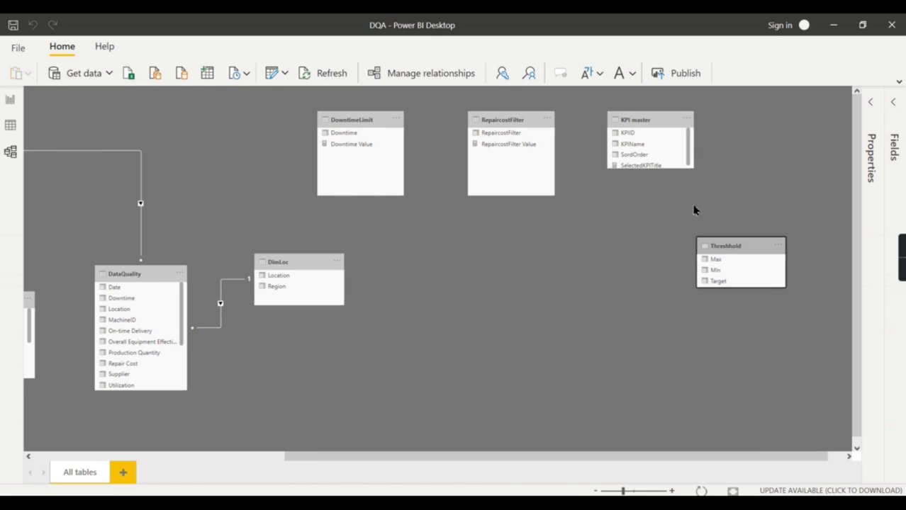
pyautogui.moveTo(660, 122); pyautogui.dragTo(168, 118)
pyautogui.moveTo(432, 461); pyautogui.dragTo(191, 465)
pyautogui.moveTo(442, 152); pyautogui.dragTo(171, 293)
pyautogui.moveTo(649, 257); pyautogui.dragTo(636, 301)
pyautogui.moveTo(737, 119); pyautogui.dragTo(847, 305)
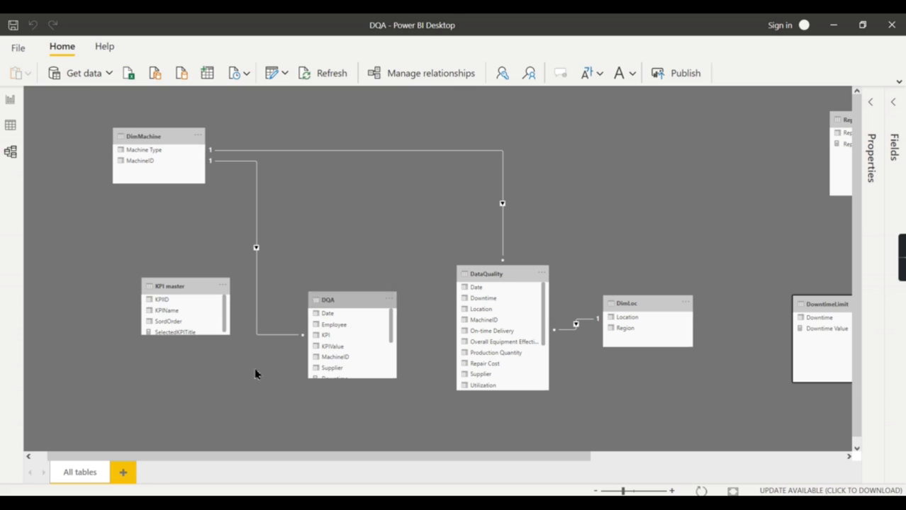
# - Point out the KPIName field in the unconnected KPI master table and return to the report view
pyautogui.click(170, 298)
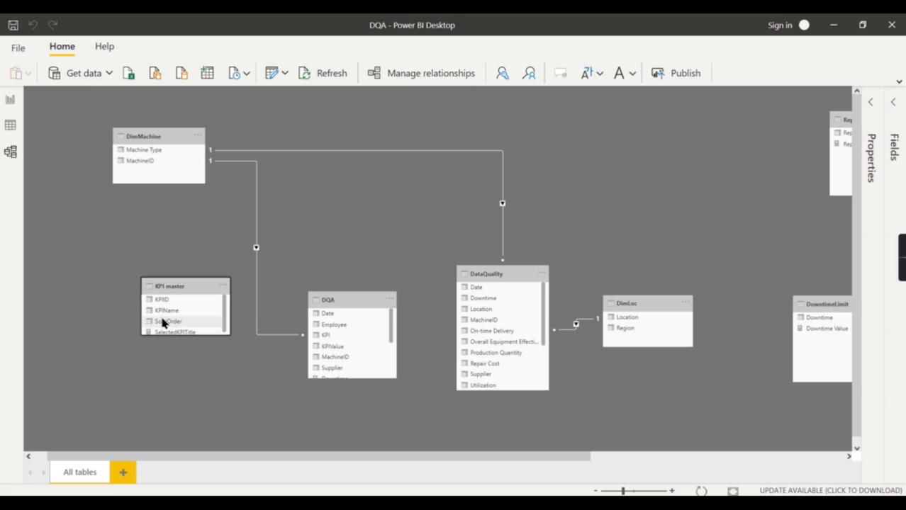
pyautogui.click(162, 312)
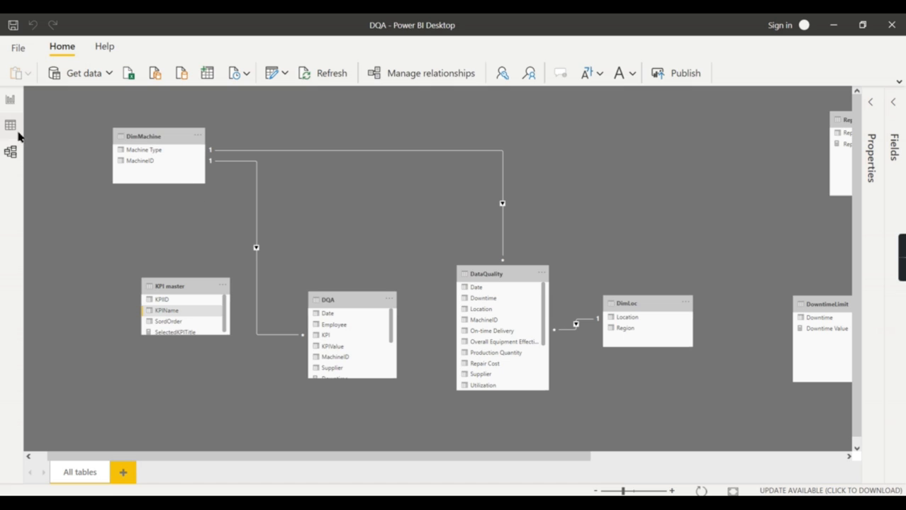
pyautogui.click(10, 100)
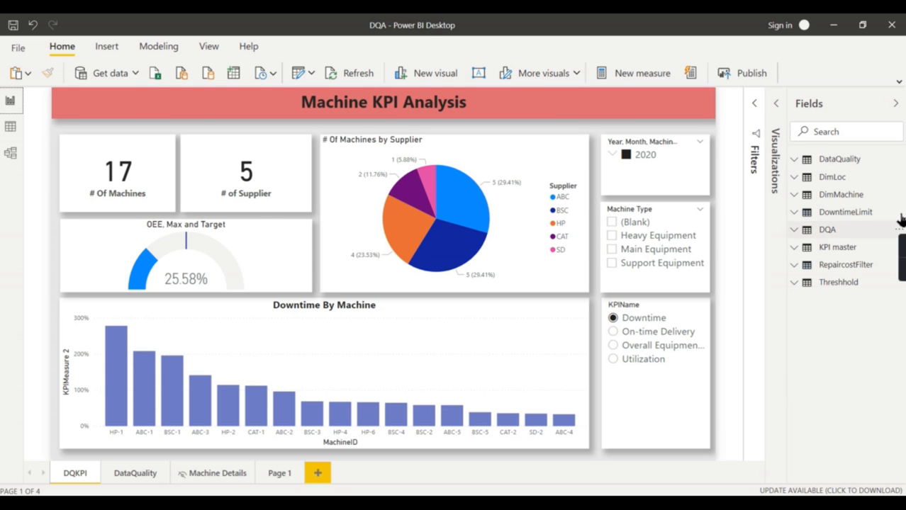
# - Expand the DQA table and review the DAX formula of the KPIMeasure 2 measure
pyautogui.click(801, 234)
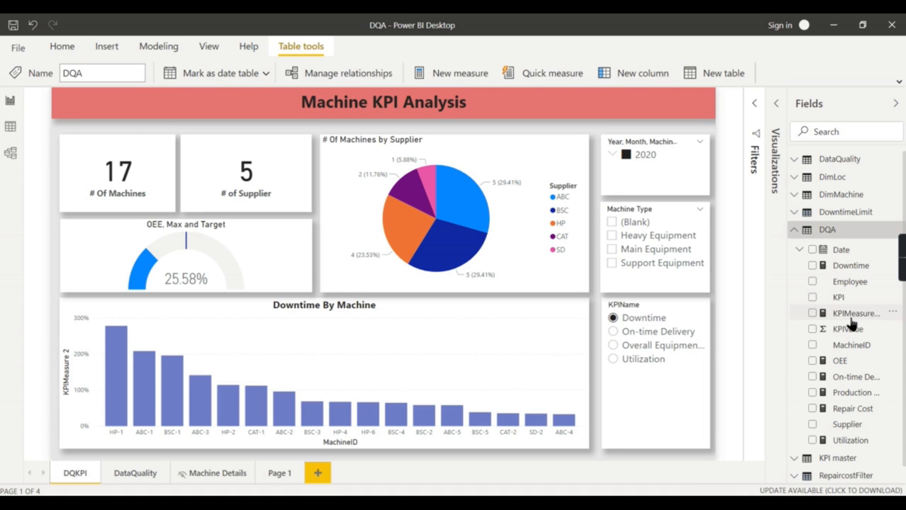
pyautogui.click(855, 314)
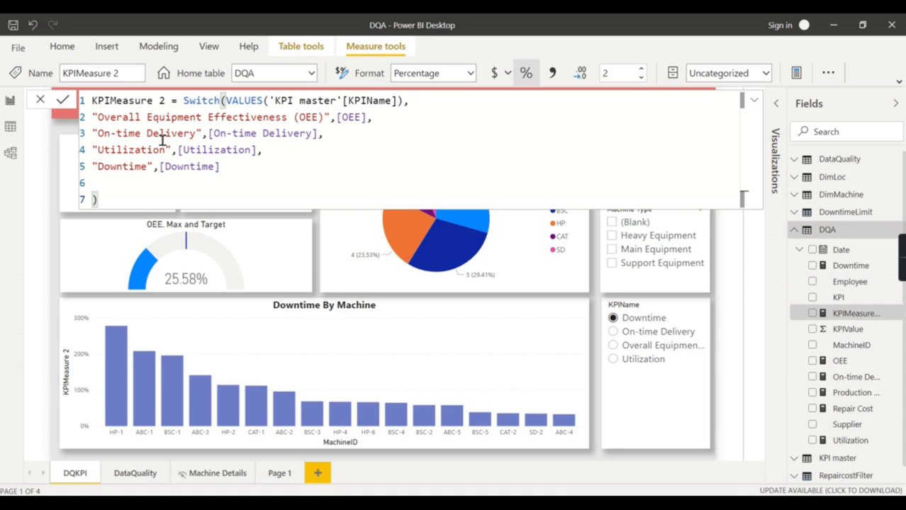
pyautogui.click(755, 103)
# - Check which field feeds the KPIName slicer, collapse the Visualizations and Fields panes and deselect the slicer
pyautogui.click(641, 309)
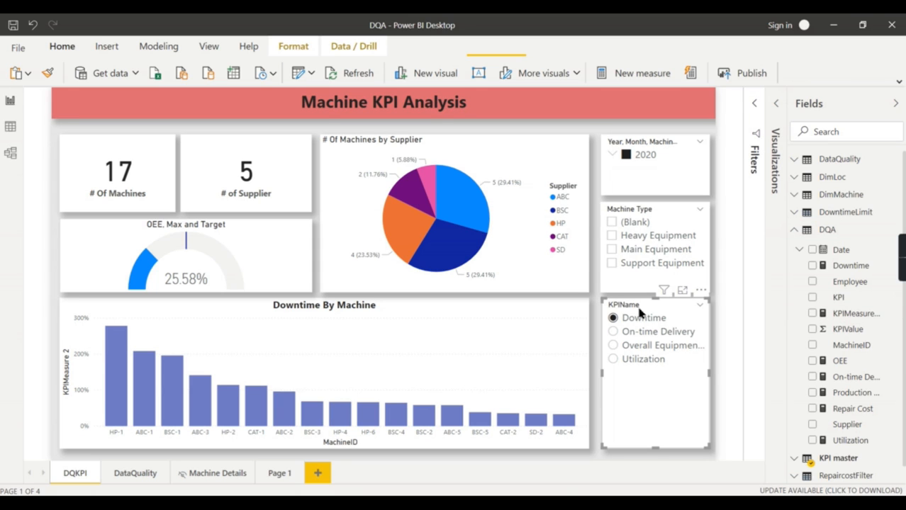
pyautogui.click(776, 160)
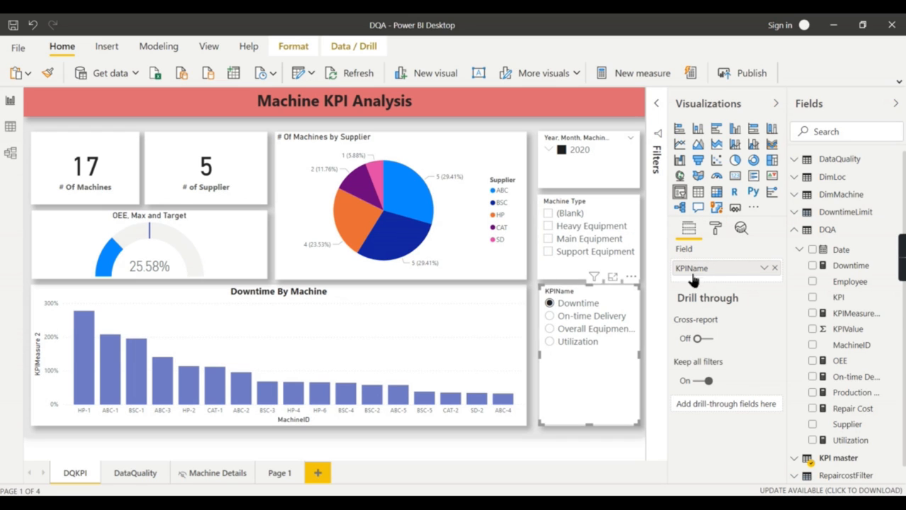
pyautogui.click(776, 103)
pyautogui.click(896, 104)
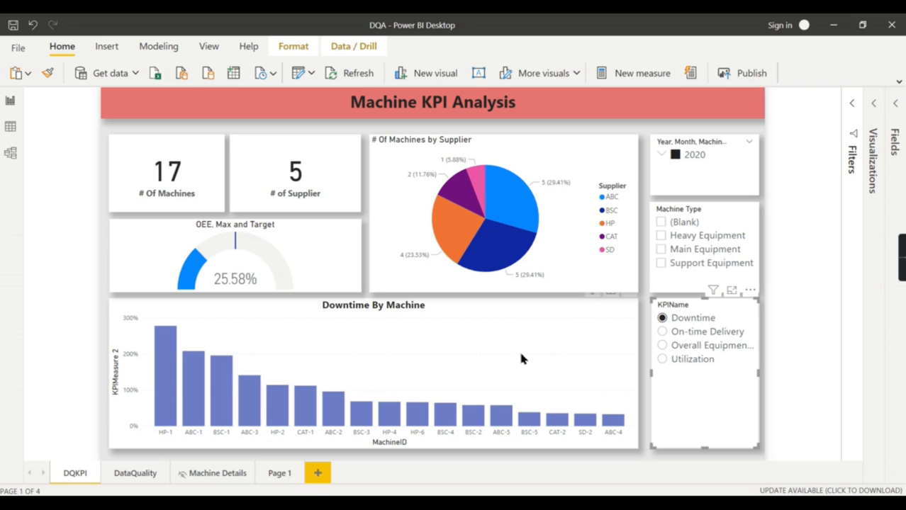
pyautogui.click(802, 333)
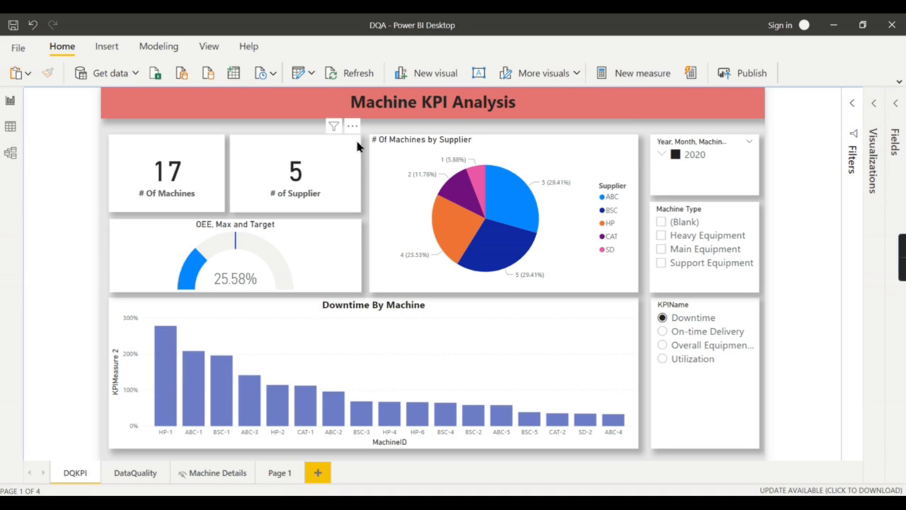
# - Check which DQA fields the # Of Machines by Supplier pie chart uses and collapse the Fields pane
pyautogui.click(571, 160)
pyautogui.click(895, 104)
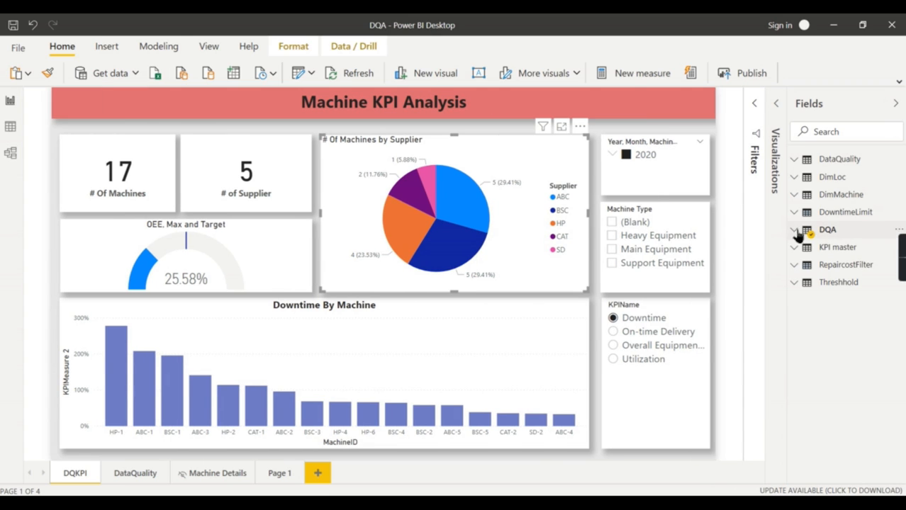
pyautogui.click(821, 233)
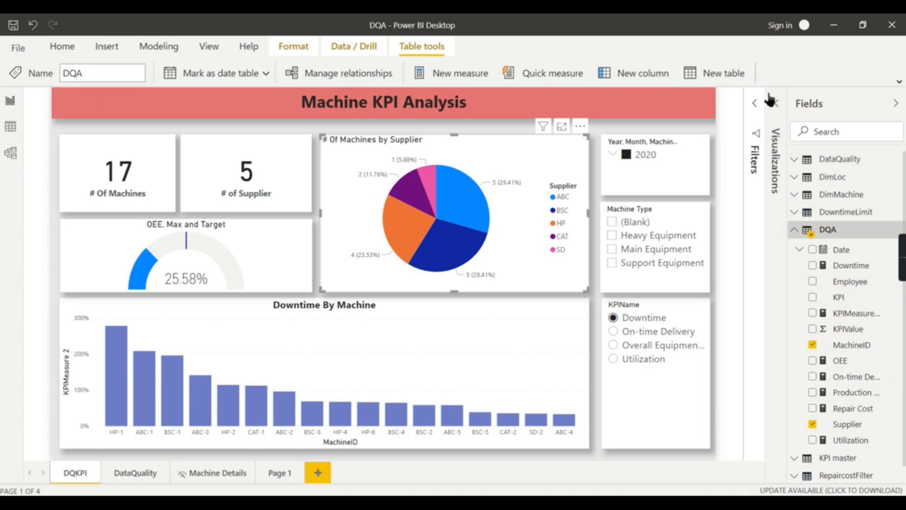
pyautogui.click(896, 103)
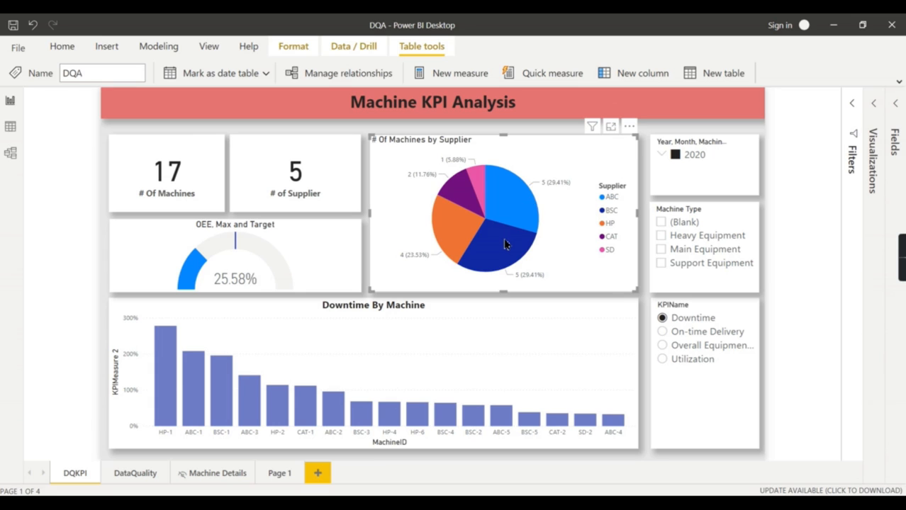
# - Filter the dashboard to supplier BSC through the pie chart and compare its KPIs in the KPIName slicer, ending on Utilization
pyautogui.click(505, 244)
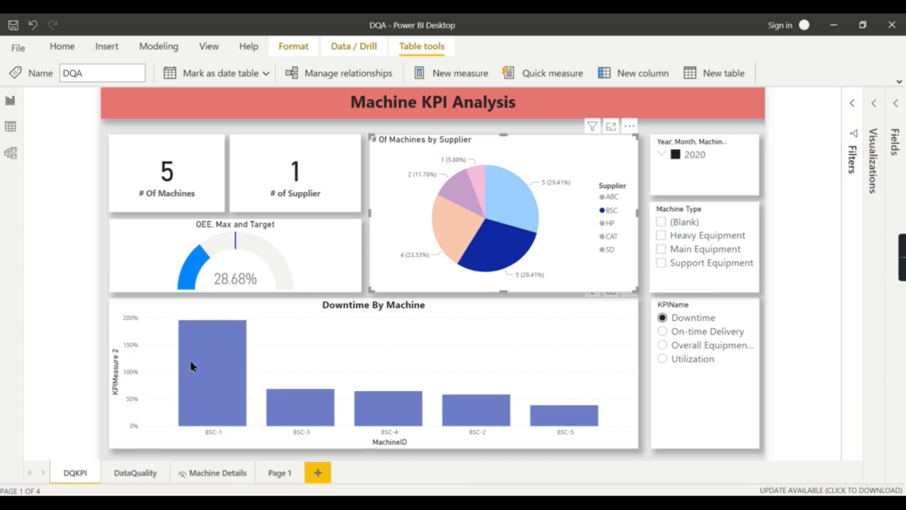
pyautogui.click(684, 332)
pyautogui.click(699, 346)
pyautogui.click(696, 361)
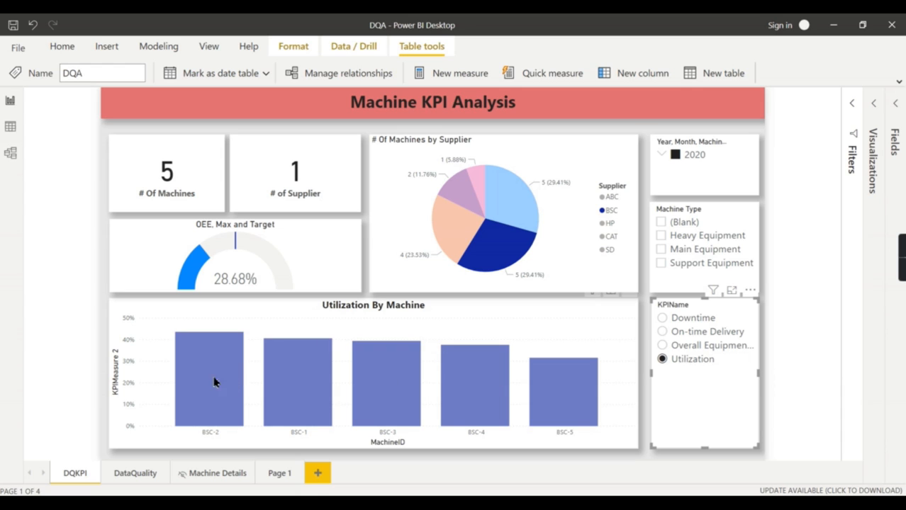
# - Cross-highlight the dashboard by individual machine bars, including BSC-1 and ABC-1, and clear the bar selection
pyautogui.click(324, 376)
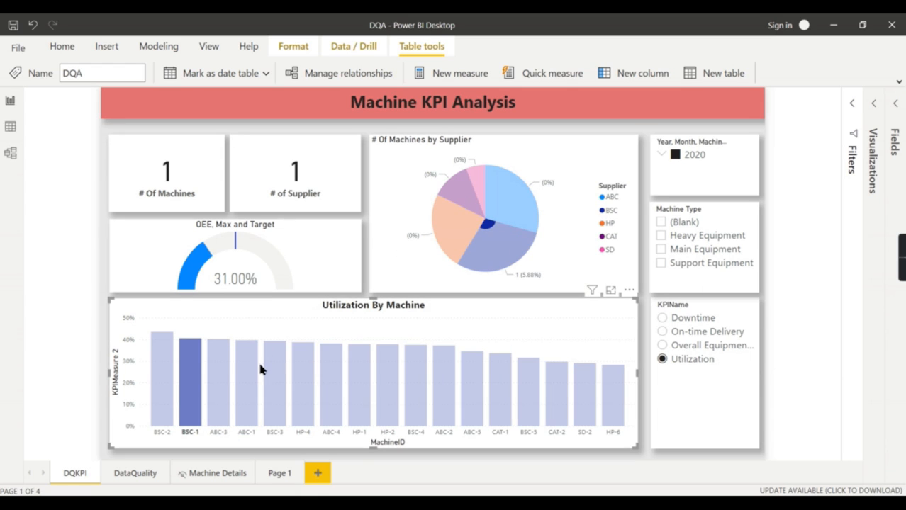
pyautogui.click(246, 374)
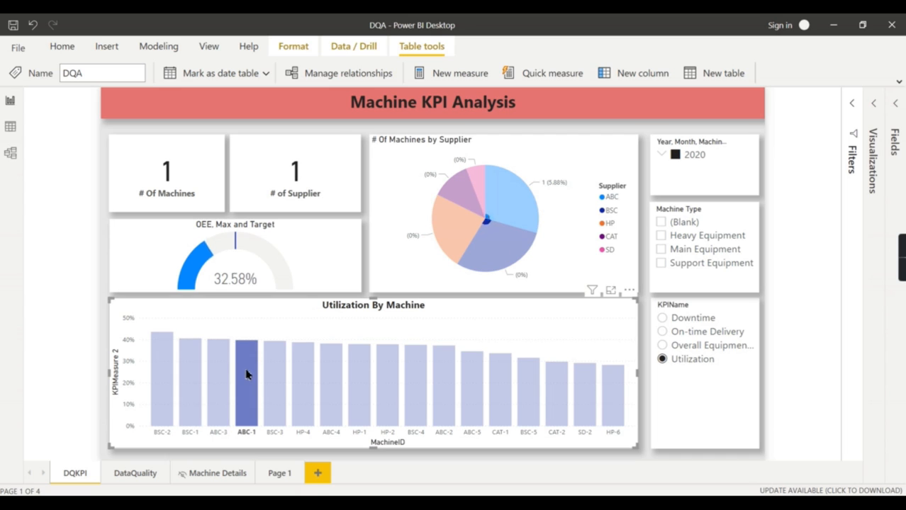
pyautogui.click(313, 388)
pyautogui.click(314, 378)
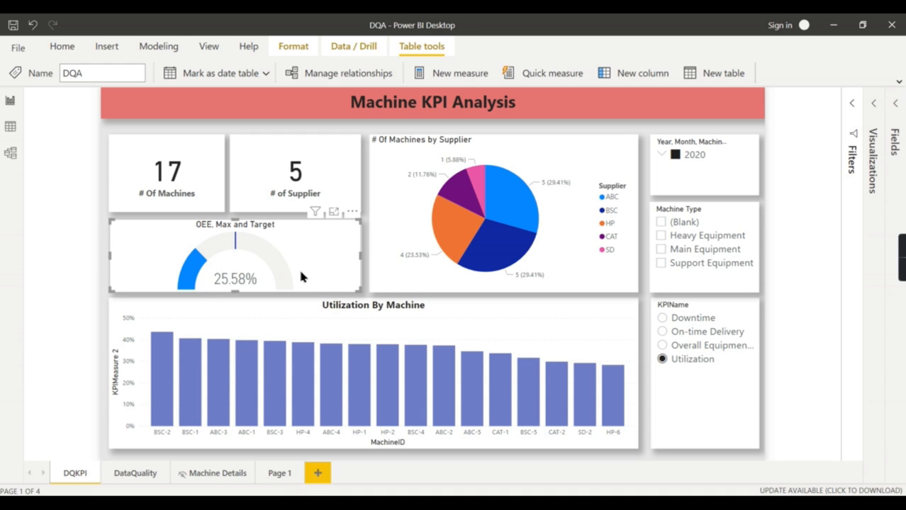
# - Cross-highlight the dashboard by machine ABC-4 and inspect the OEE gauge's target tooltip and its assigned fields
pyautogui.click(332, 359)
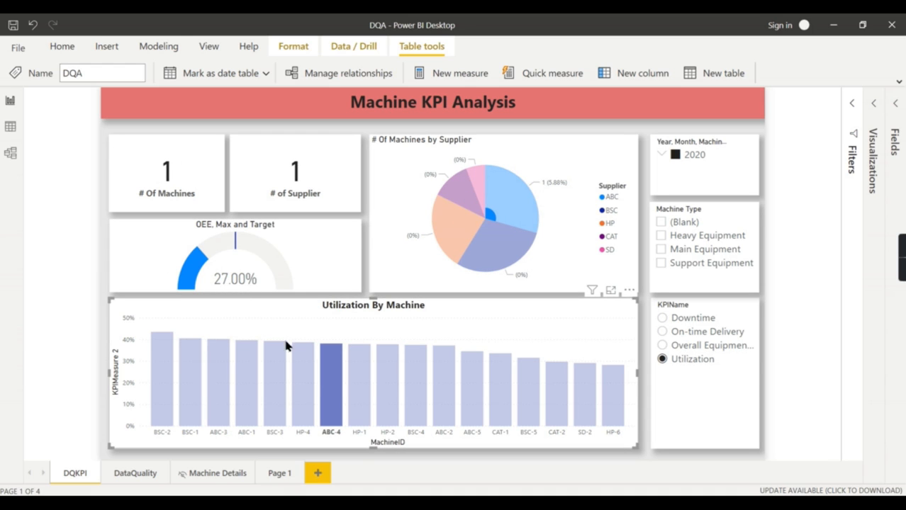
pyautogui.moveTo(241, 240)
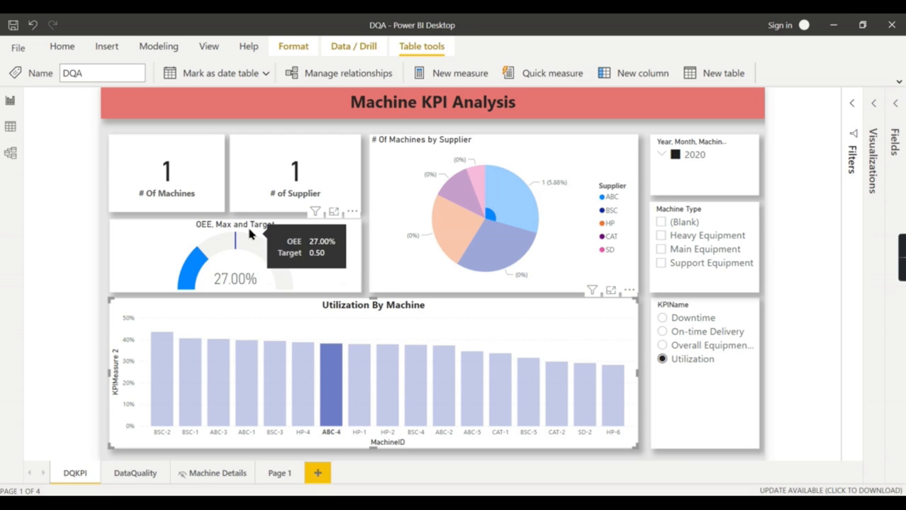
pyautogui.click(306, 247)
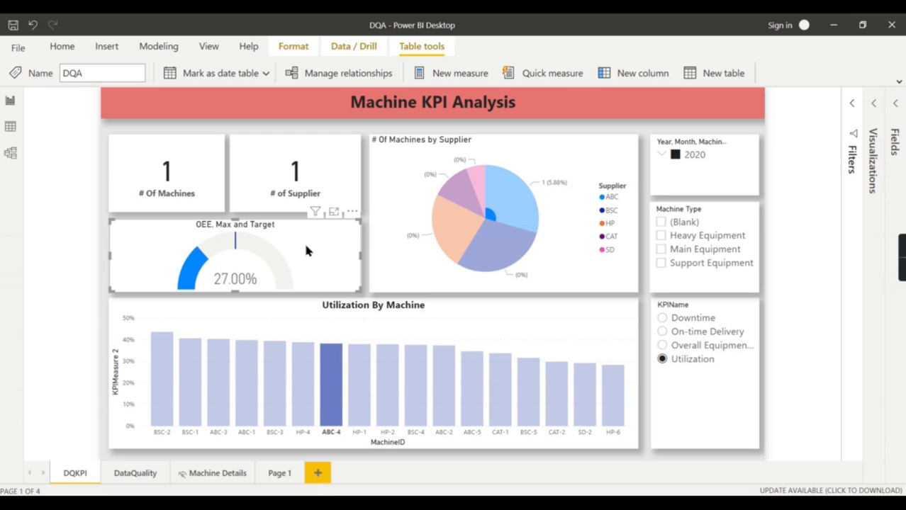
pyautogui.click(873, 103)
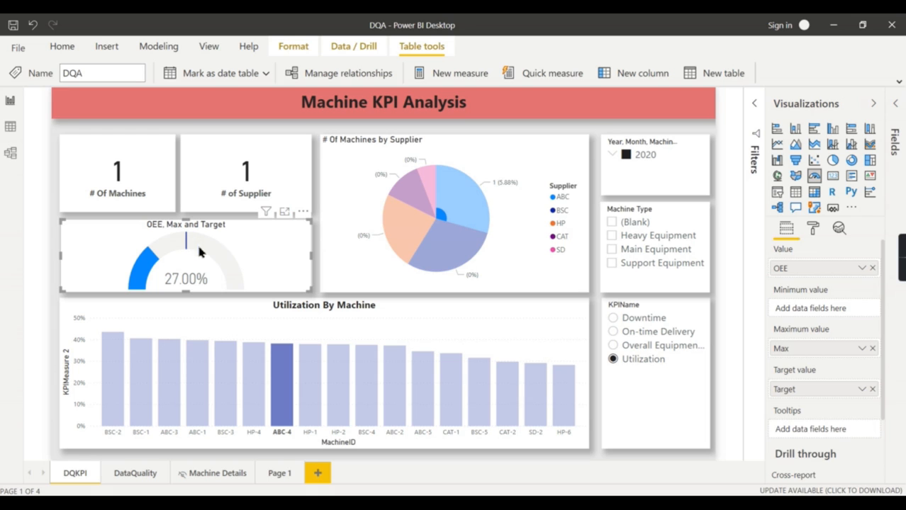
pyautogui.click(873, 103)
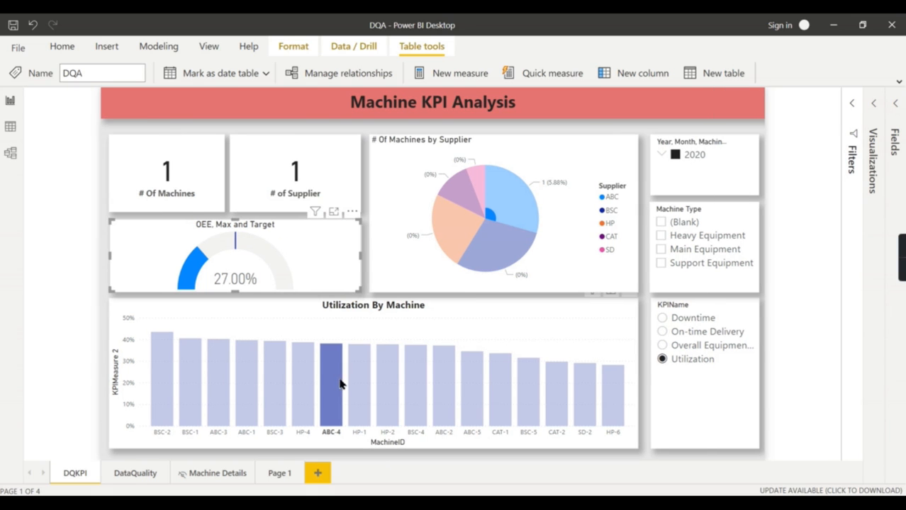
# - Compare the OEE gauge for machines HP-1 and HP-2 by selecting their bars in the Utilization chart
pyautogui.click(363, 389)
pyautogui.click(388, 402)
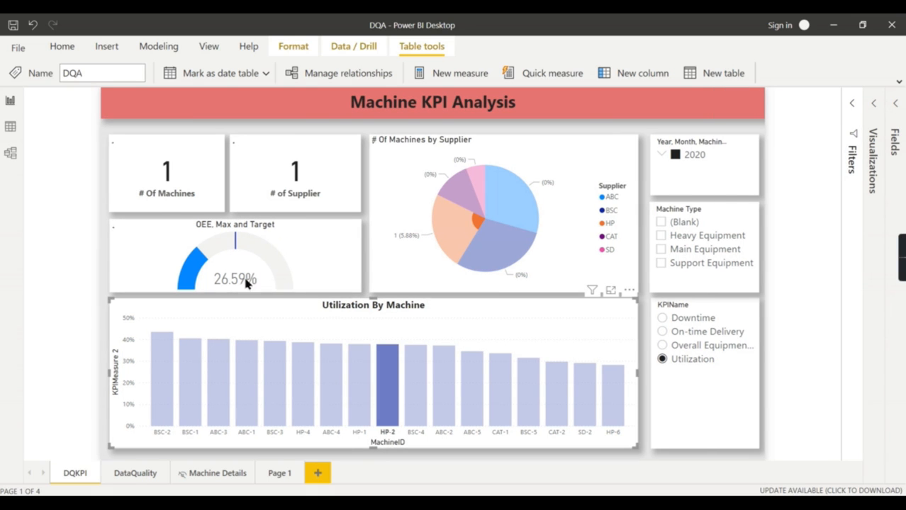
# - Cross-highlight the dashboard by machine BSC-4, clear it, and try the Heavy, Main and Support Equipment machine type filters, leaving none selected
pyautogui.click(417, 388)
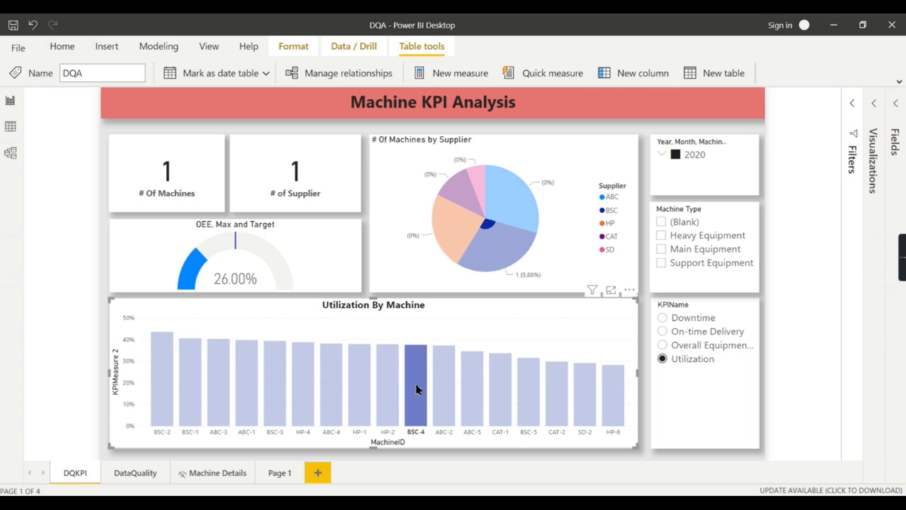
pyautogui.click(416, 387)
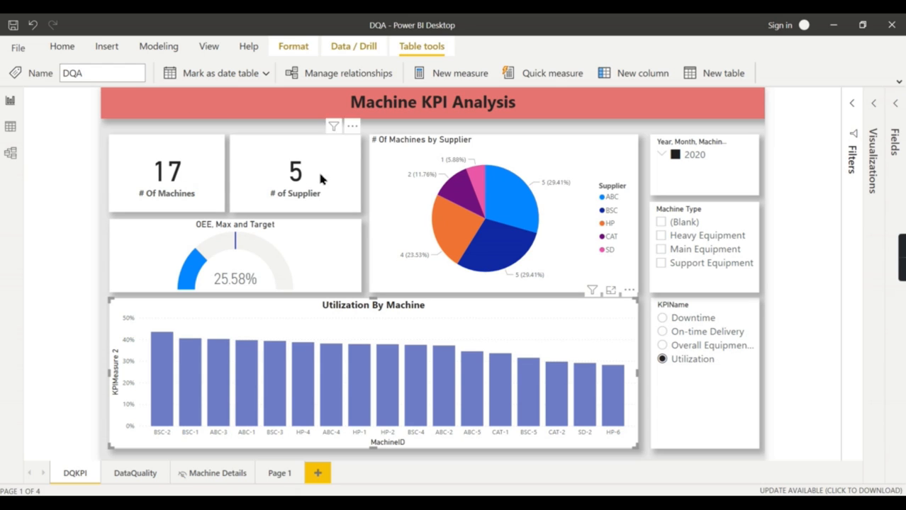
pyautogui.click(717, 239)
pyautogui.click(709, 252)
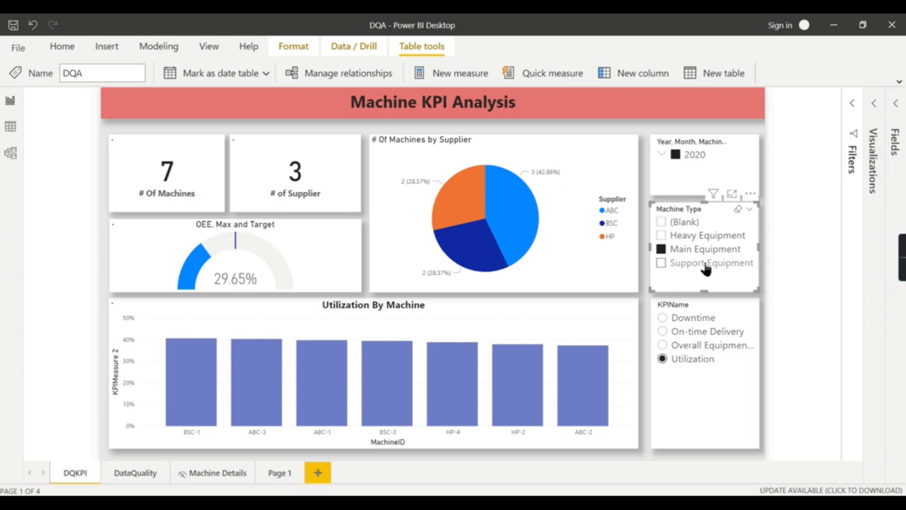
pyautogui.click(703, 265)
pyautogui.click(704, 265)
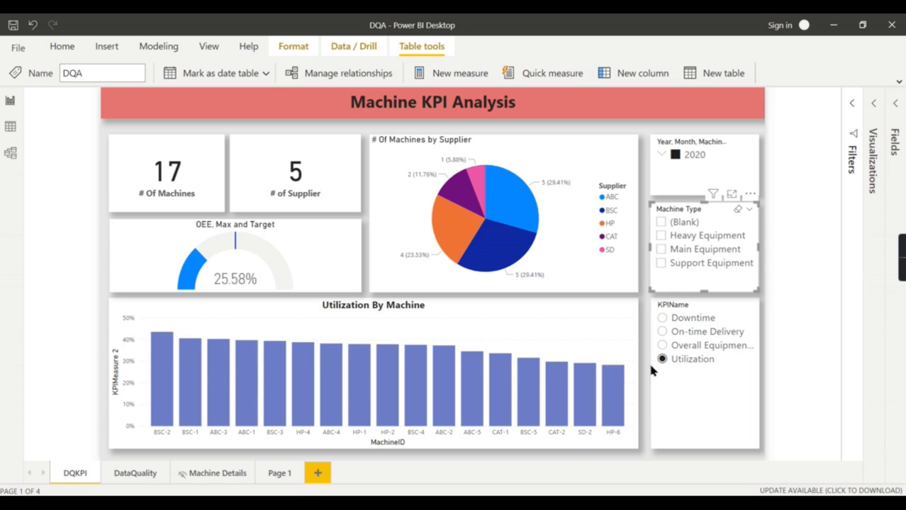
# - Switch to the V4 KPI List workbook in Excel and unhide the DimMachine sheet
pyautogui.hotkey('alt', 'Tab')
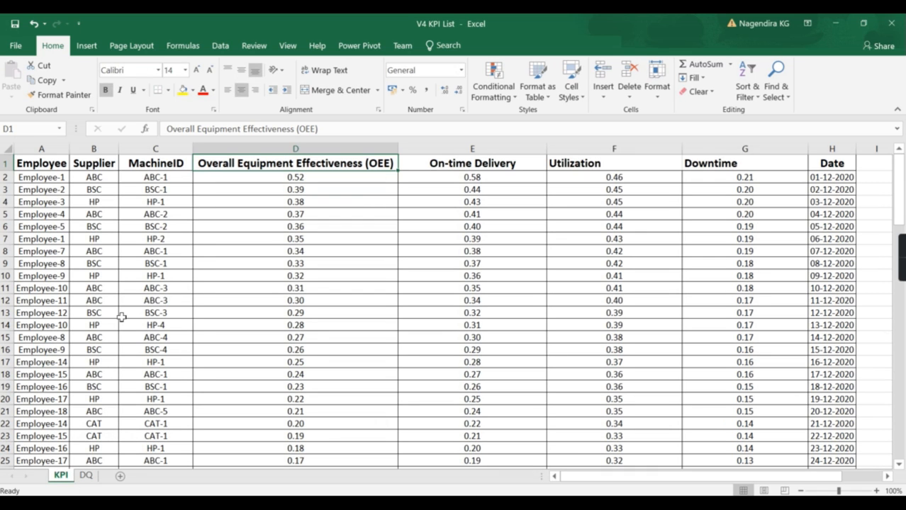
pyautogui.rightClick(86, 475)
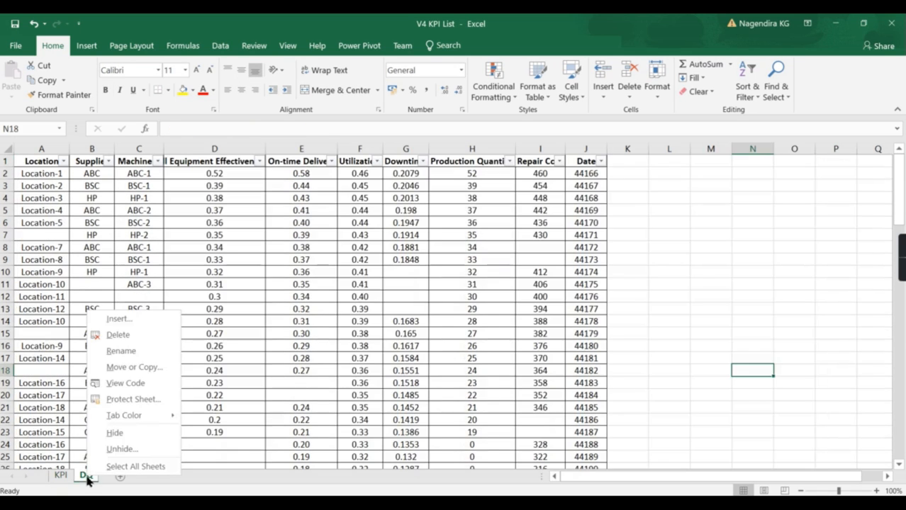
pyautogui.click(138, 449)
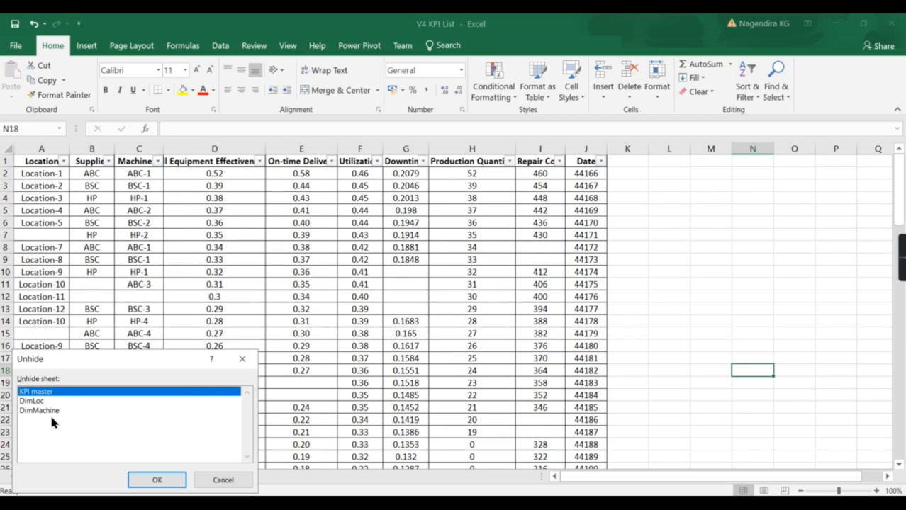
pyautogui.click(51, 412)
pyautogui.click(156, 483)
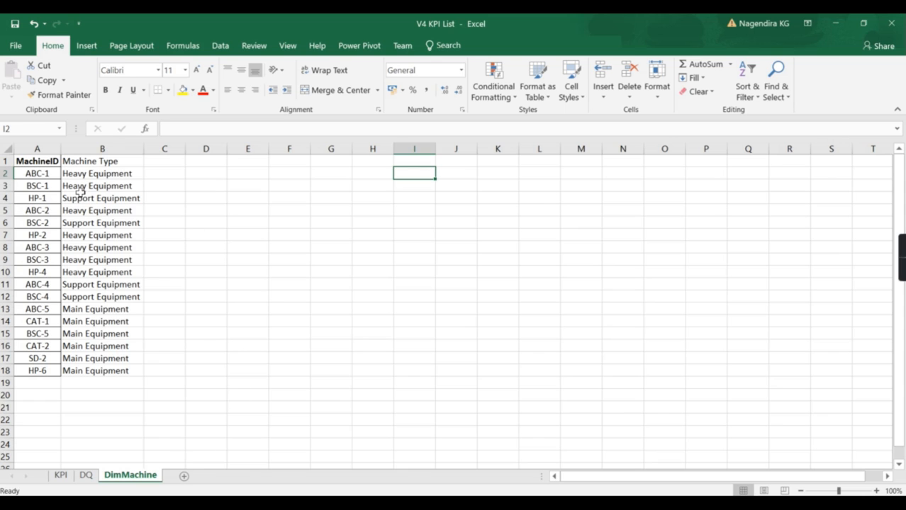
# - Compare the MachineID and Machine Type table in A1:B18 of DimMachine with the MachineID column of the KPI sheet
pyautogui.click(80, 177)
pyautogui.moveTo(36, 162); pyautogui.dragTo(108, 370)
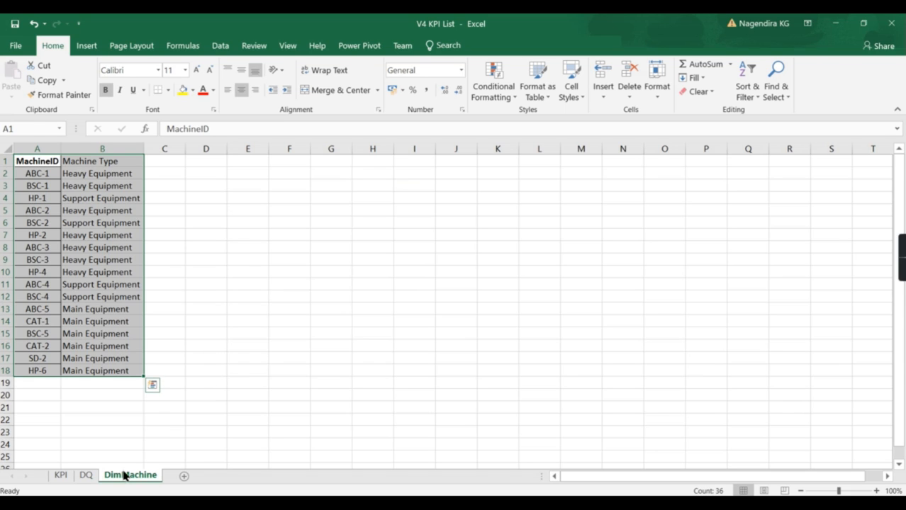
pyautogui.click(67, 471)
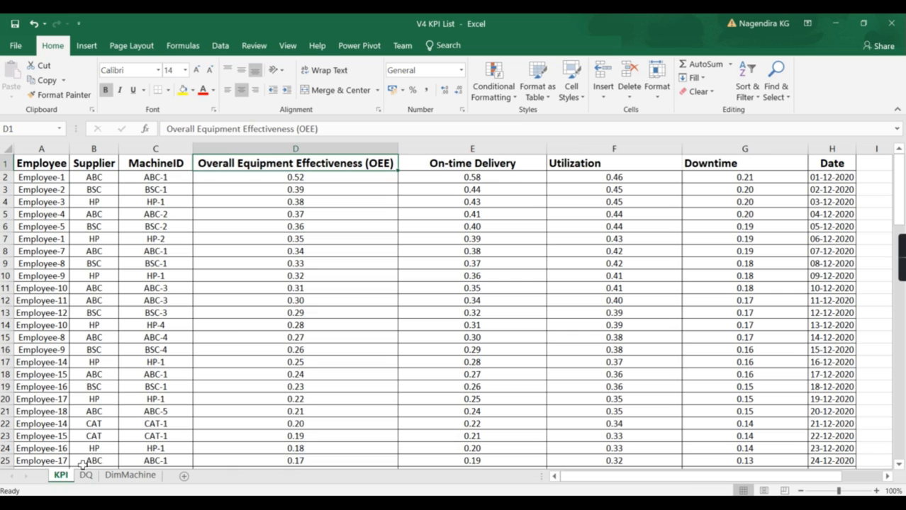
pyautogui.click(181, 167)
pyautogui.scroll(-2, 178, 278)
pyautogui.scroll(2, 178, 270)
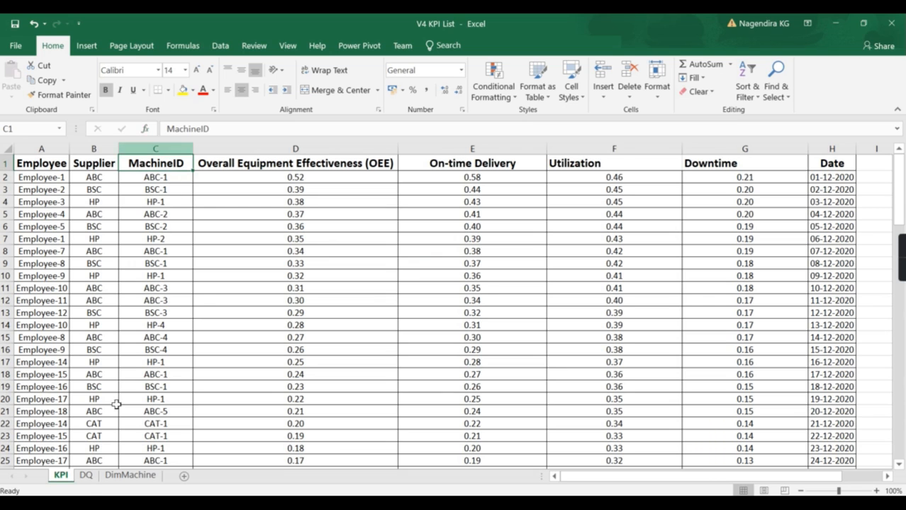
pyautogui.click(131, 475)
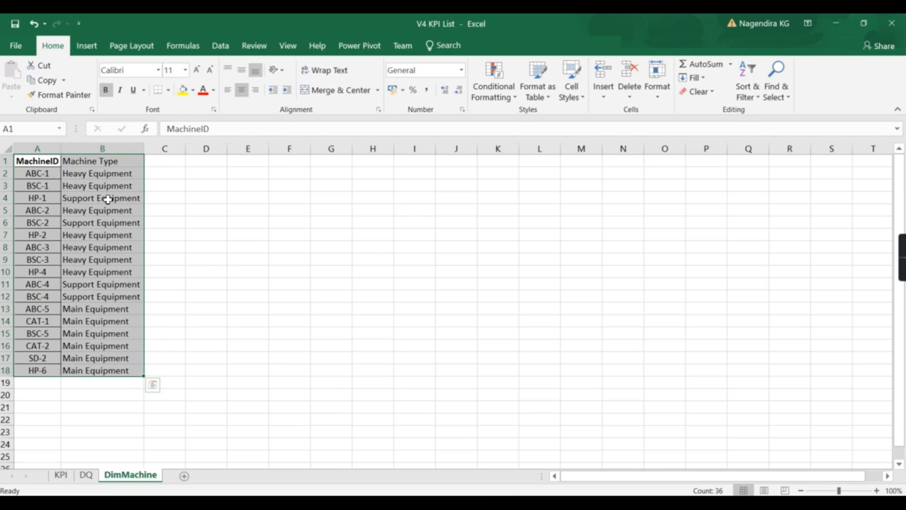
# - Switch to Power BI Desktop and inspect the relationship between the DimMachine and DQA tables in the data model
pyautogui.click(387, 505)
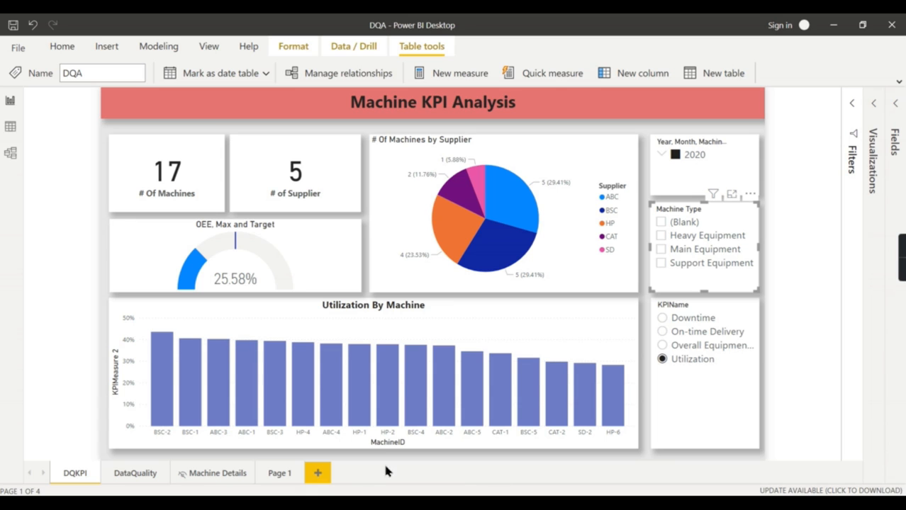
pyautogui.click(281, 473)
pyautogui.click(11, 153)
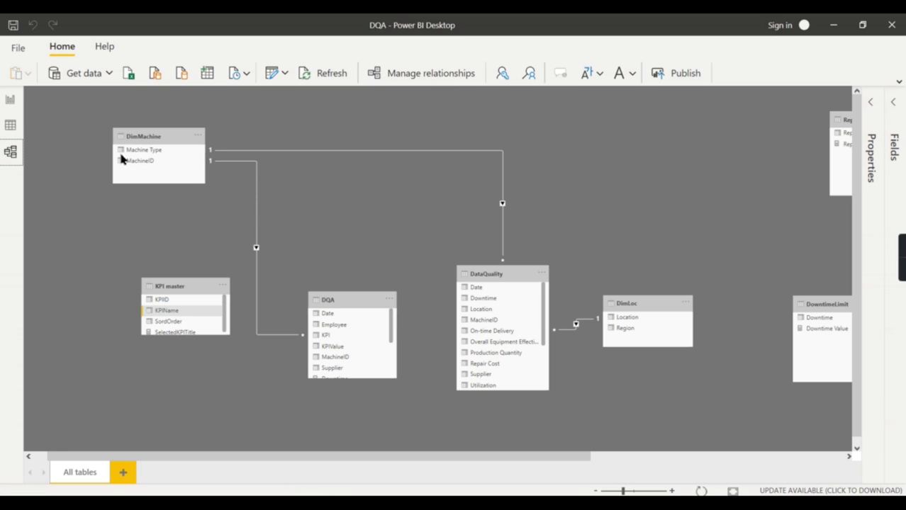
pyautogui.click(353, 301)
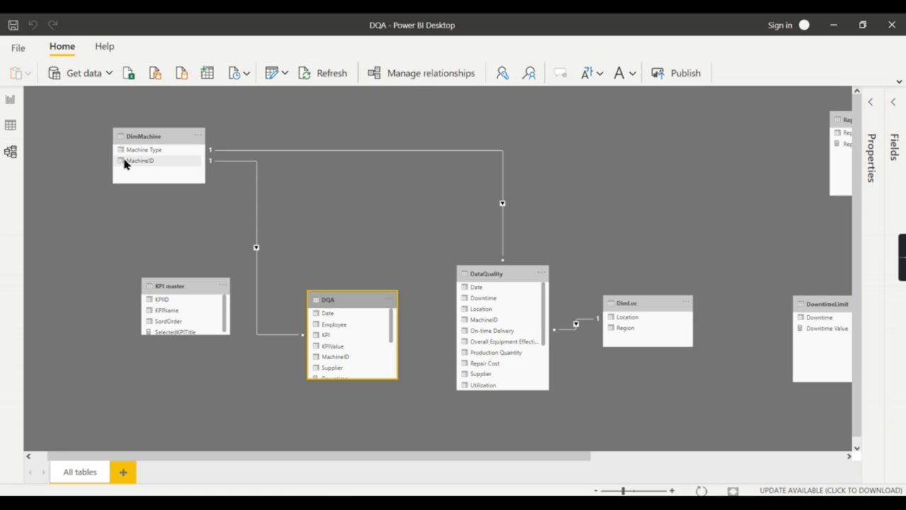
# - Return to the DQKPI report page, filter it by Heavy, Main and Support Equipment in turn, and clear the machine type filter
pyautogui.click(11, 100)
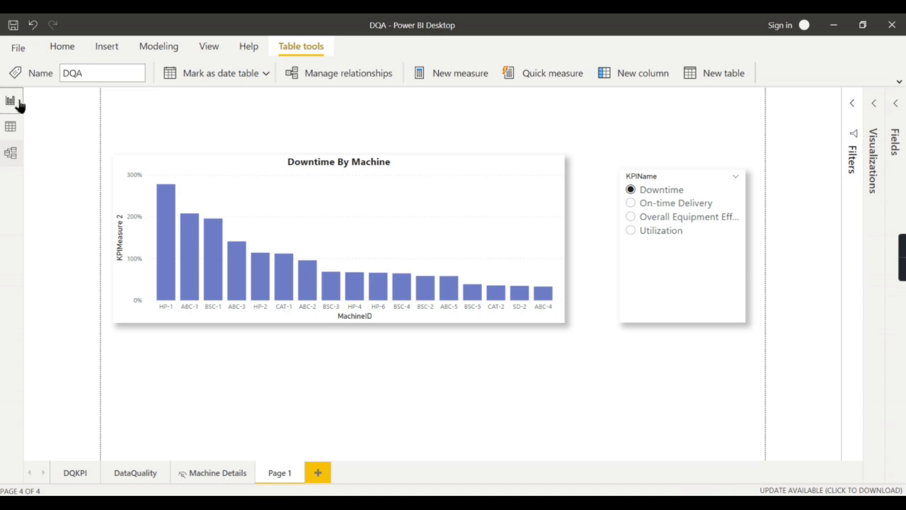
pyautogui.click(75, 473)
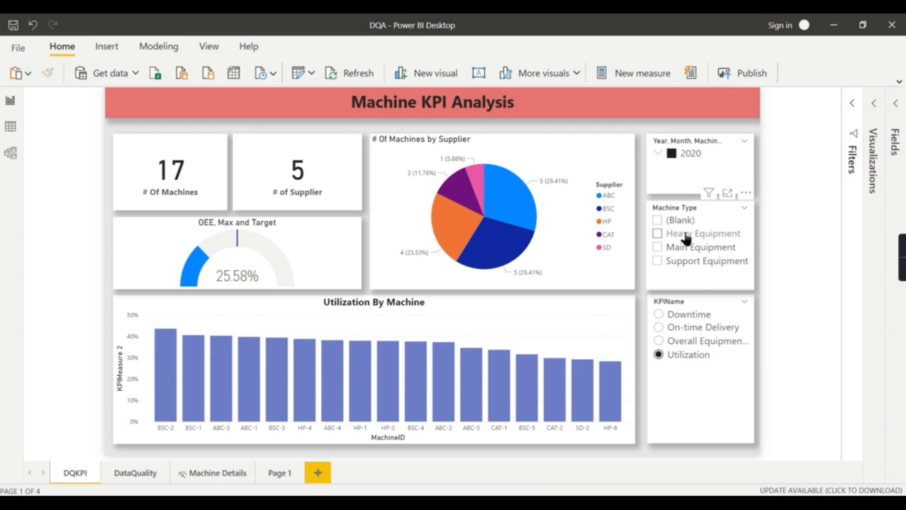
pyautogui.click(685, 236)
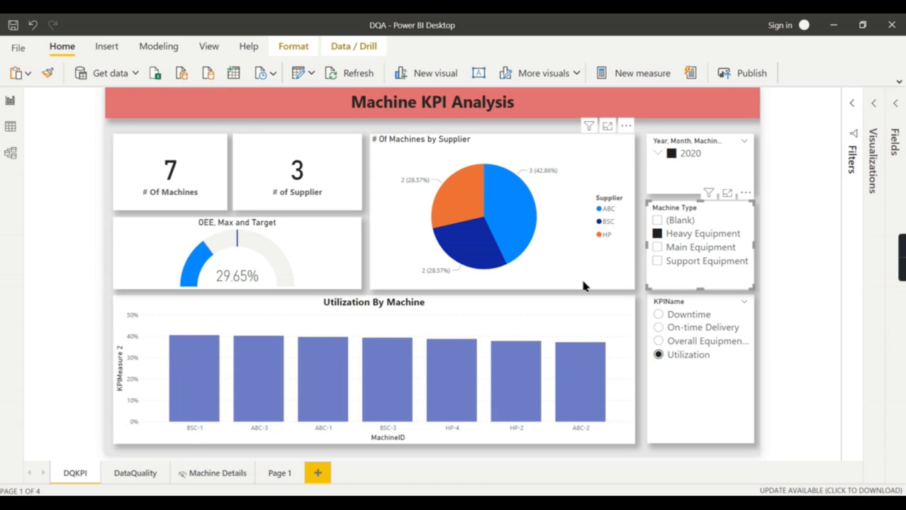
pyautogui.click(673, 248)
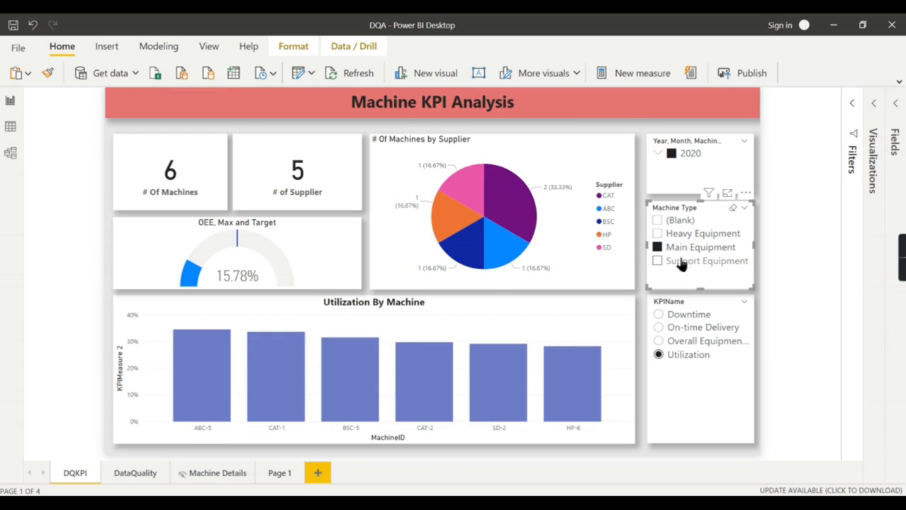
pyautogui.click(681, 262)
pyautogui.click(679, 262)
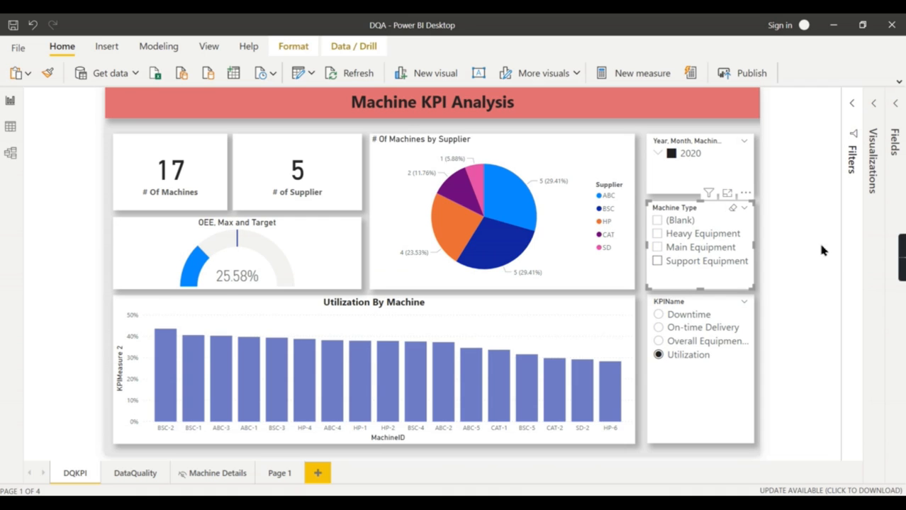
# - Review the KPI sheet in Excel and the New Development Power BI Project requirement slide in PowerPoint
pyautogui.hotkey('alt', 'Tab')
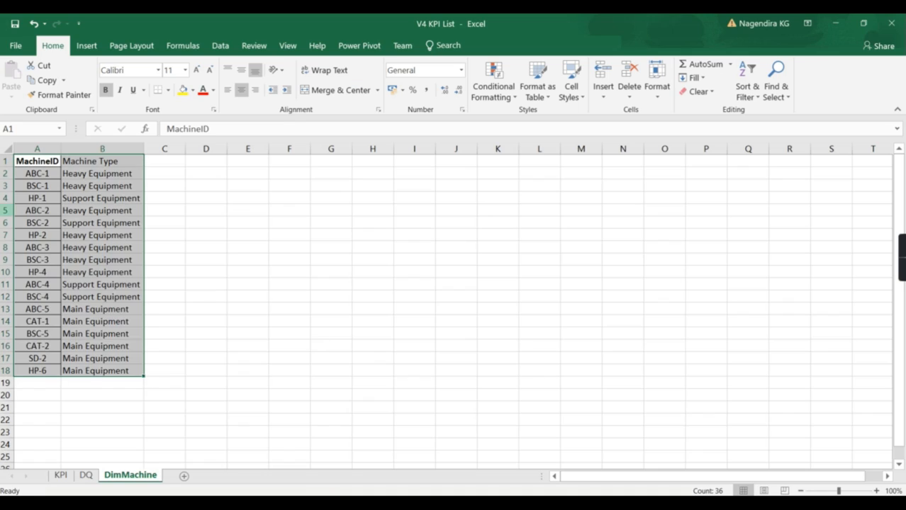
pyautogui.click(61, 475)
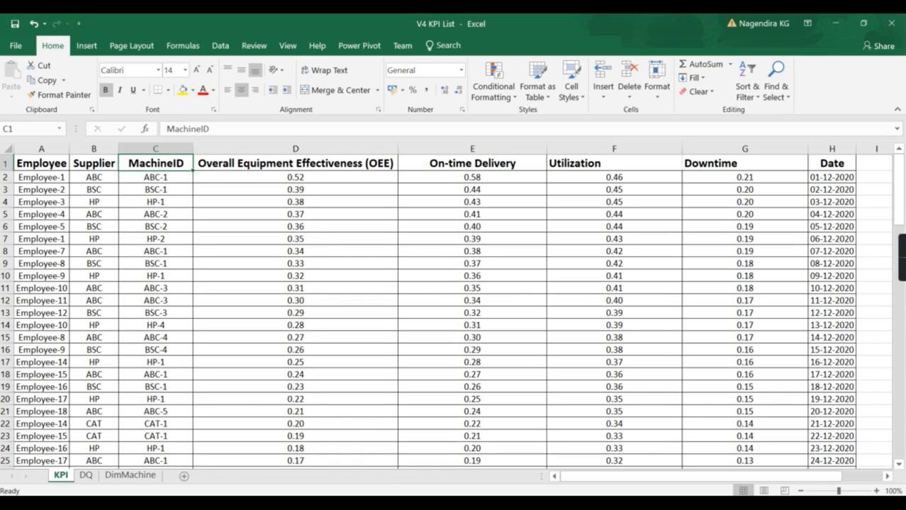
pyautogui.hotkey('alt', 'Tab')
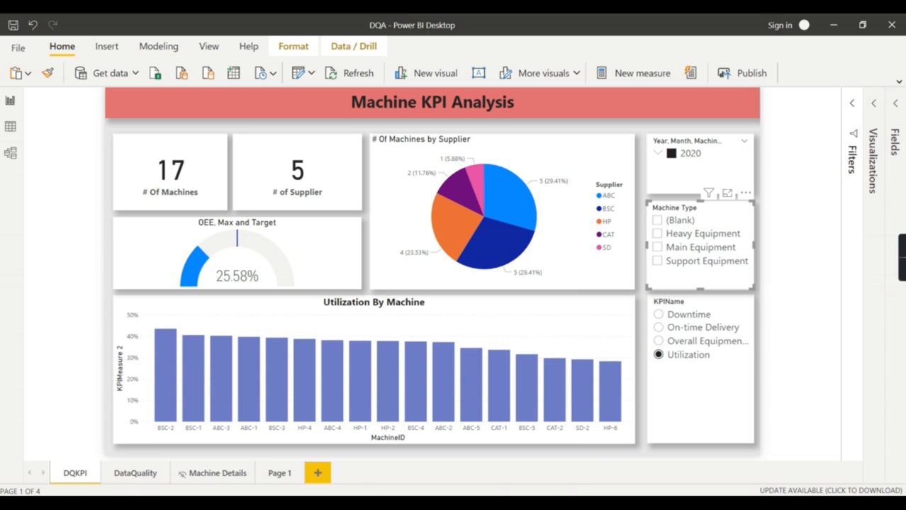
pyautogui.hotkey('alt', 'Tab')
pyautogui.click(71, 305)
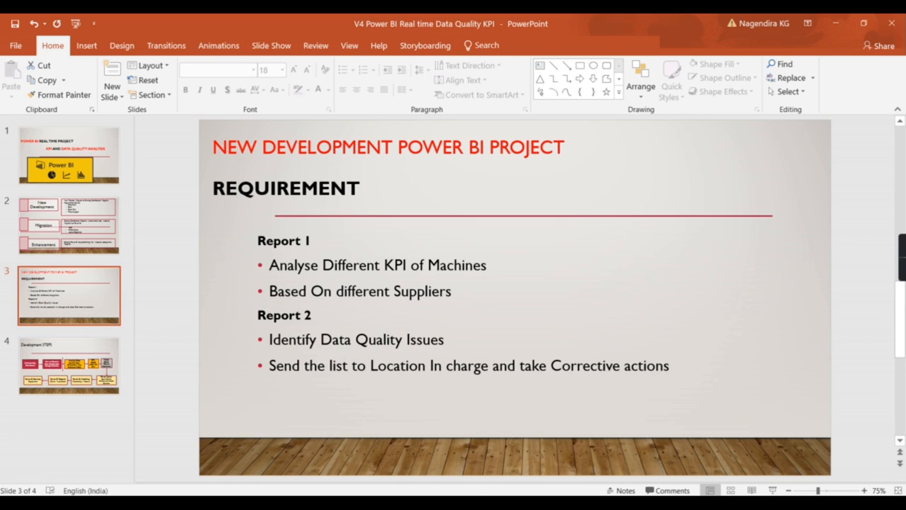
# - Switch to the Excel workbook and remove the column filters from header row 1 of the DQ sheet
pyautogui.hotkey('alt', 'Tab')
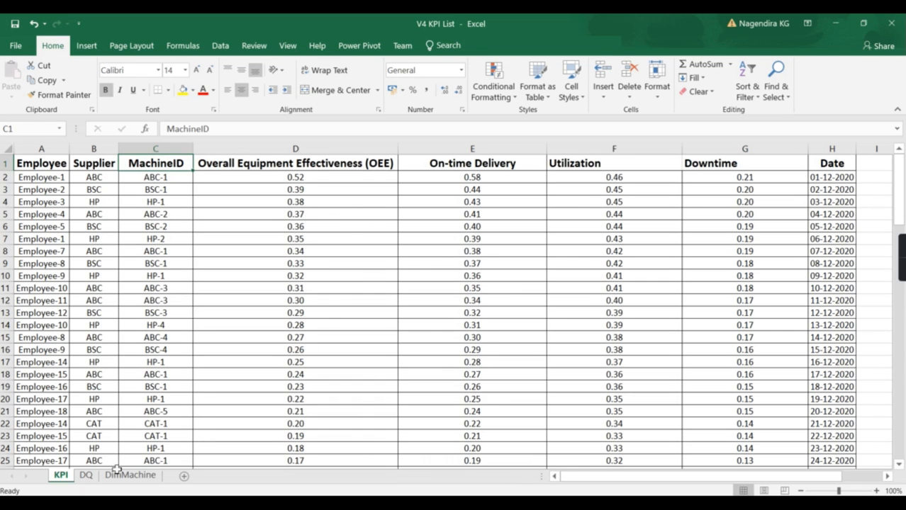
pyautogui.click(86, 475)
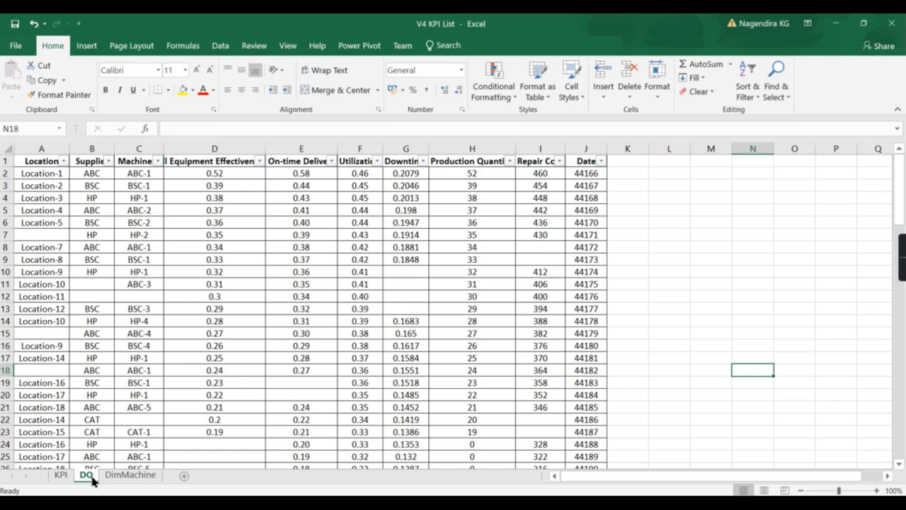
pyautogui.click(696, 260)
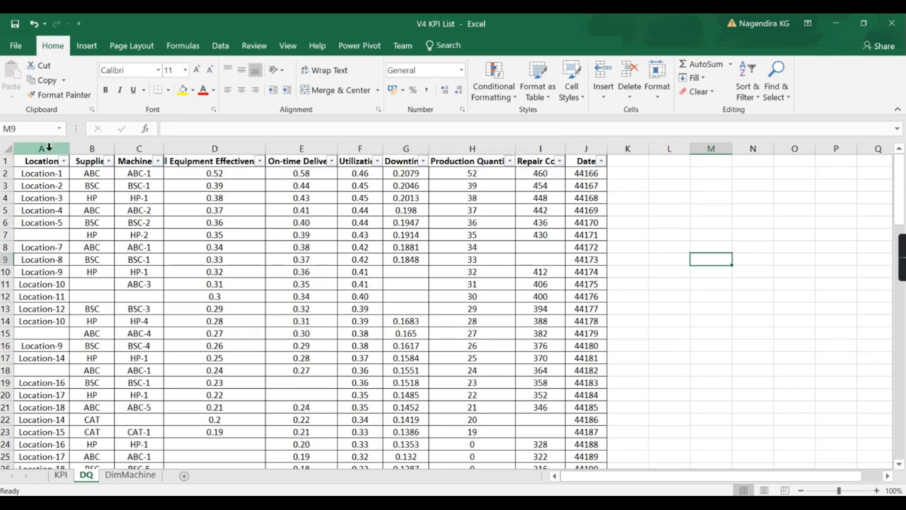
pyautogui.click(6, 161)
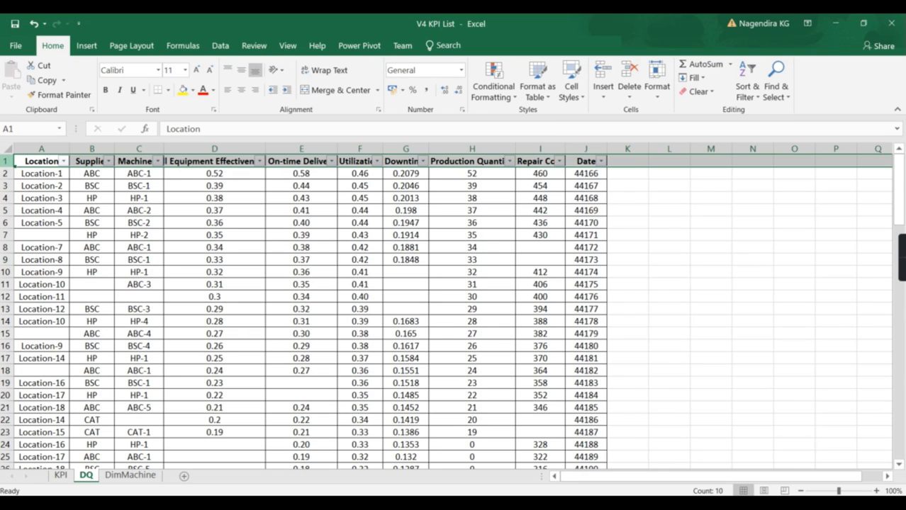
pyautogui.click(220, 45)
pyautogui.click(403, 84)
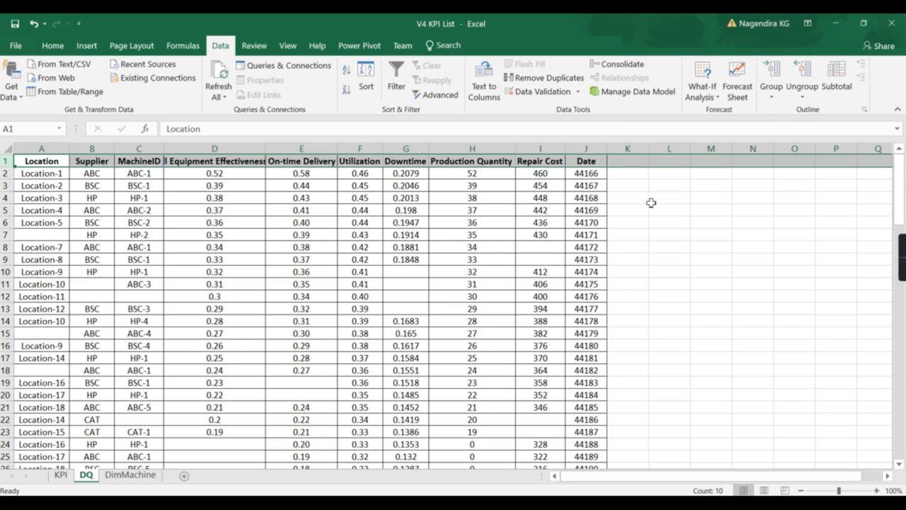
# - Examine the DQ sheet's OEE and On-time Delivery headers and Downtime cell G10, comparing its layout with the KPI sheet
pyautogui.keyDown('ctrl'); pyautogui.scroll(1, 651, 201); pyautogui.keyUp('ctrl')
pyautogui.click(249, 164)
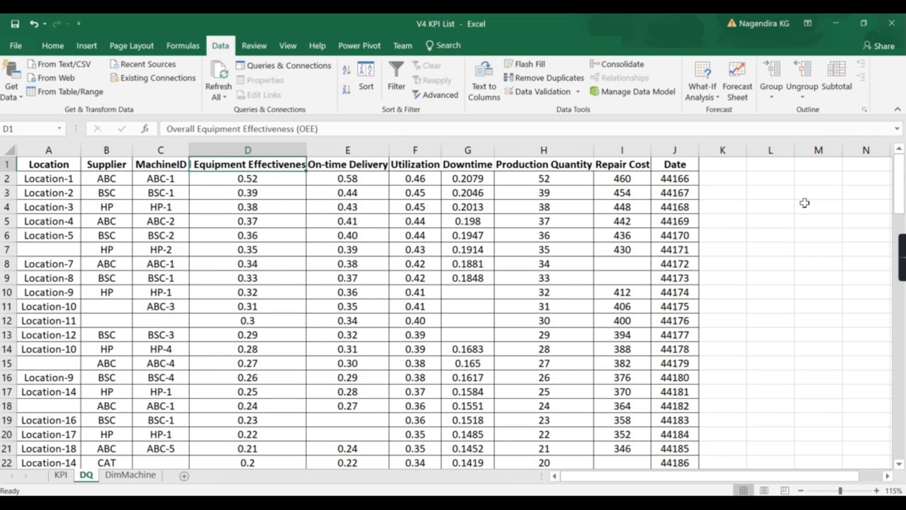
pyautogui.keyDown('ctrl'); pyautogui.scroll(-1, 804, 203); pyautogui.keyUp('ctrl')
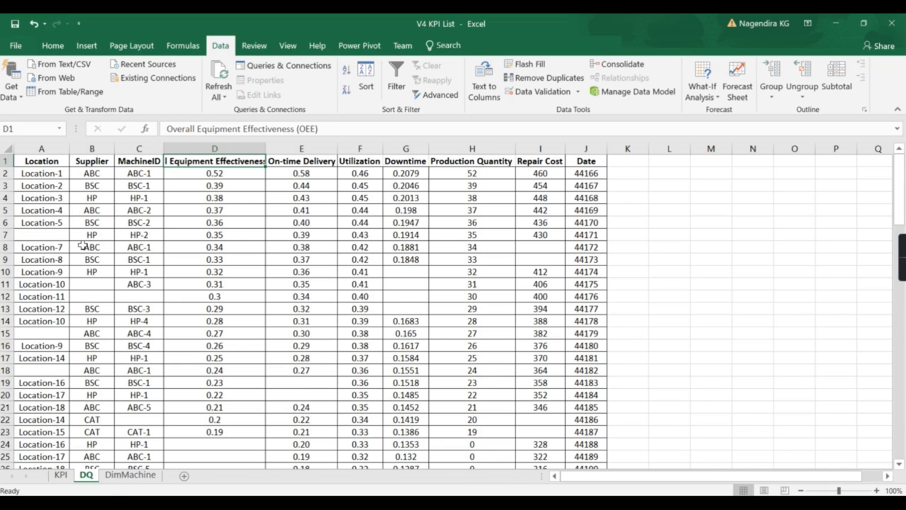
pyautogui.click(60, 476)
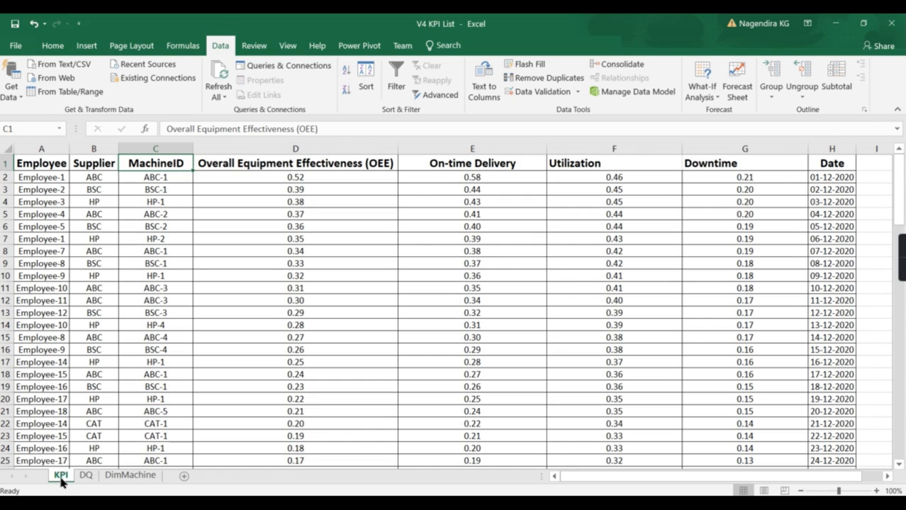
pyautogui.click(86, 475)
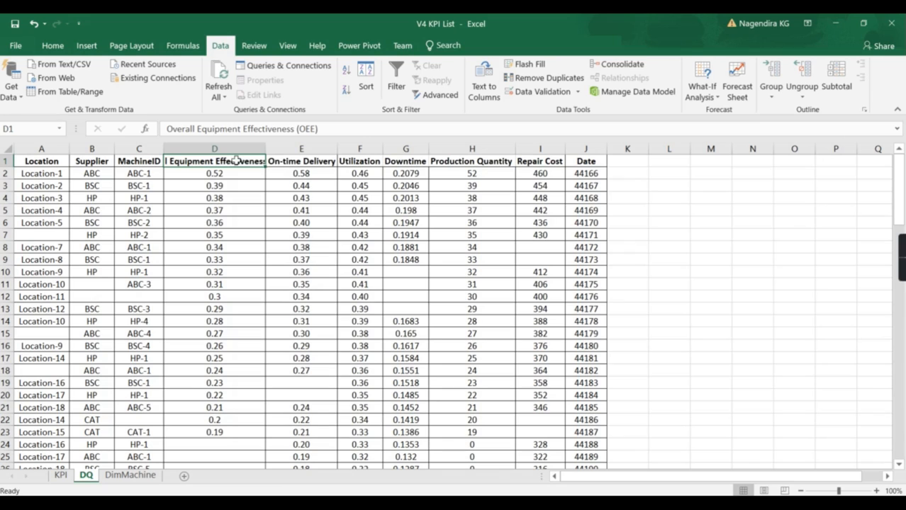
pyautogui.click(301, 162)
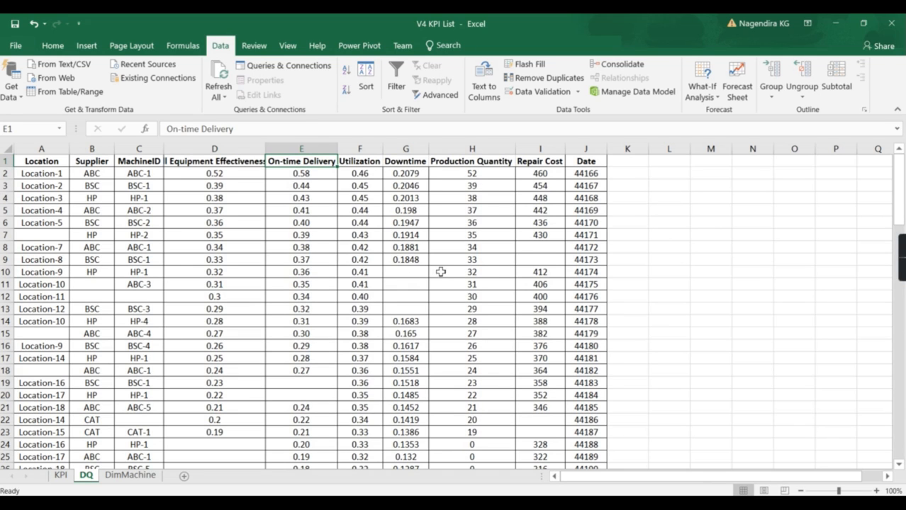
pyautogui.click(415, 276)
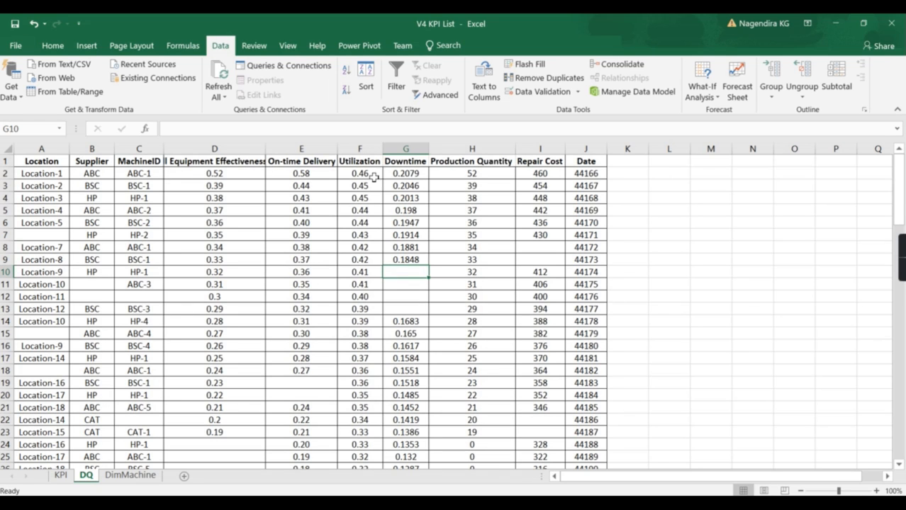
# - Examine the DQ sheet for missing values, including Downtime cell G10 and the Repair Cost cell I8 in the Location-7 row
pyautogui.click(429, 153)
pyautogui.click(304, 184)
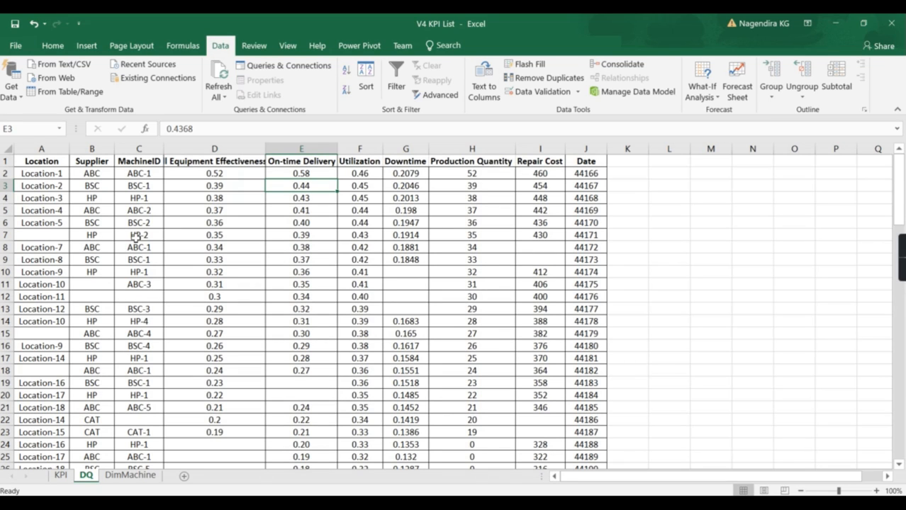
pyautogui.click(423, 283)
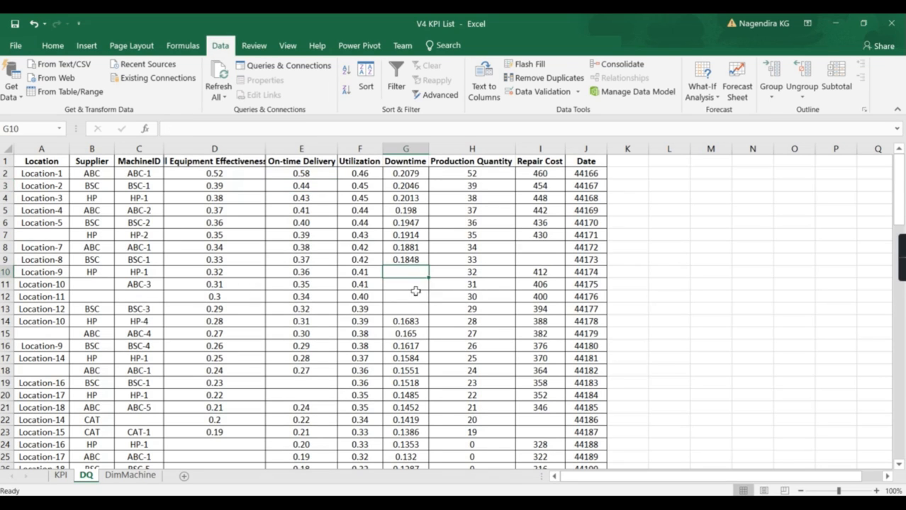
pyautogui.click(523, 250)
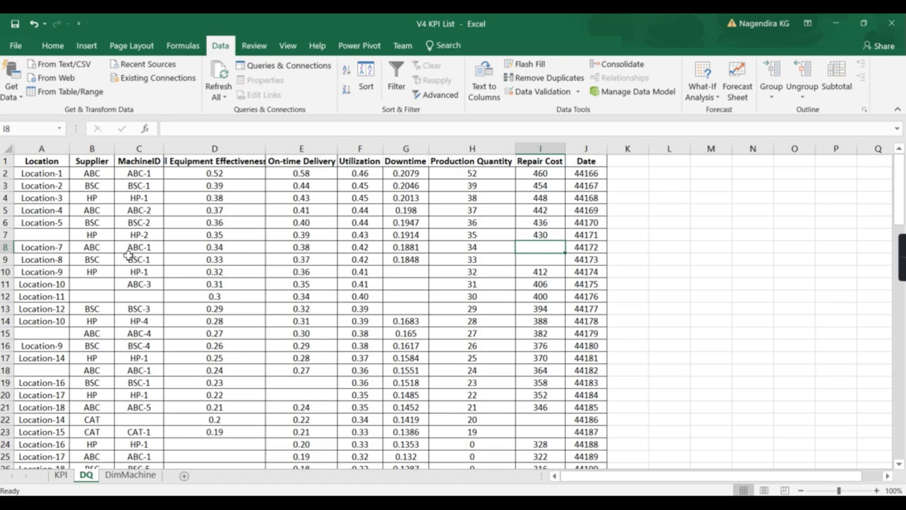
pyautogui.moveTo(30, 248); pyautogui.dragTo(507, 249)
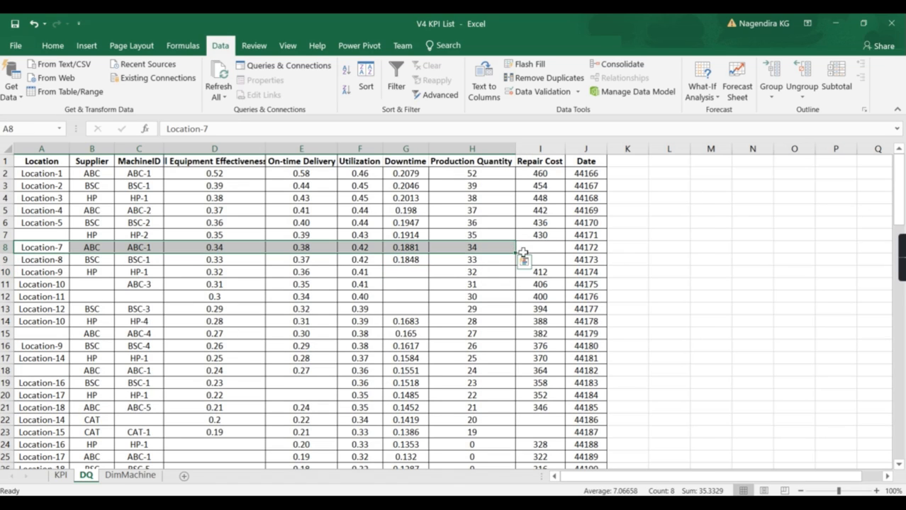
pyautogui.click(559, 249)
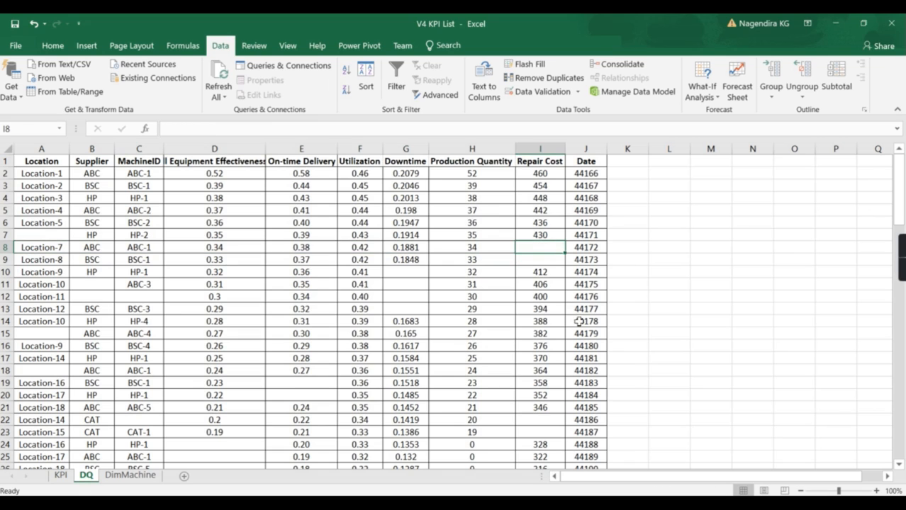
# - Look through all the DQ sheet's rows for blank cells, including On-time Delivery cell E19, and return to the header row
pyautogui.scroll(-1, 421, 306)
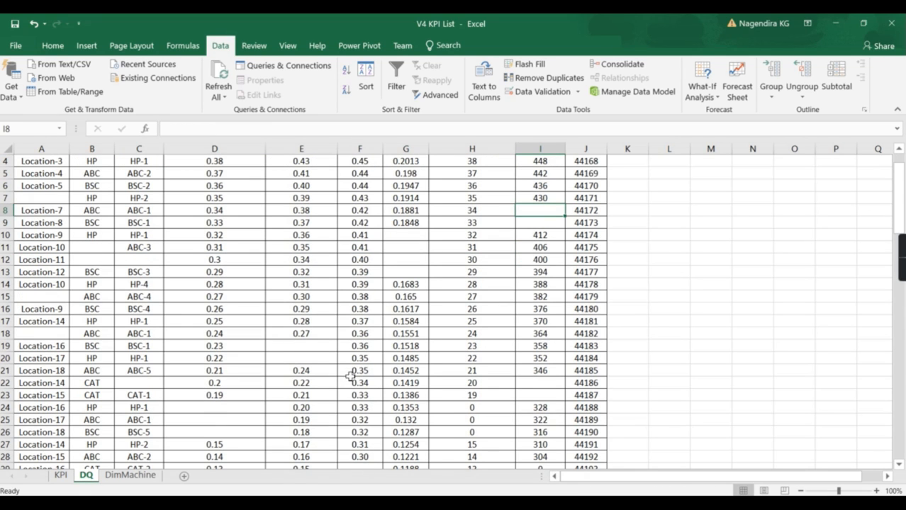
pyautogui.click(318, 346)
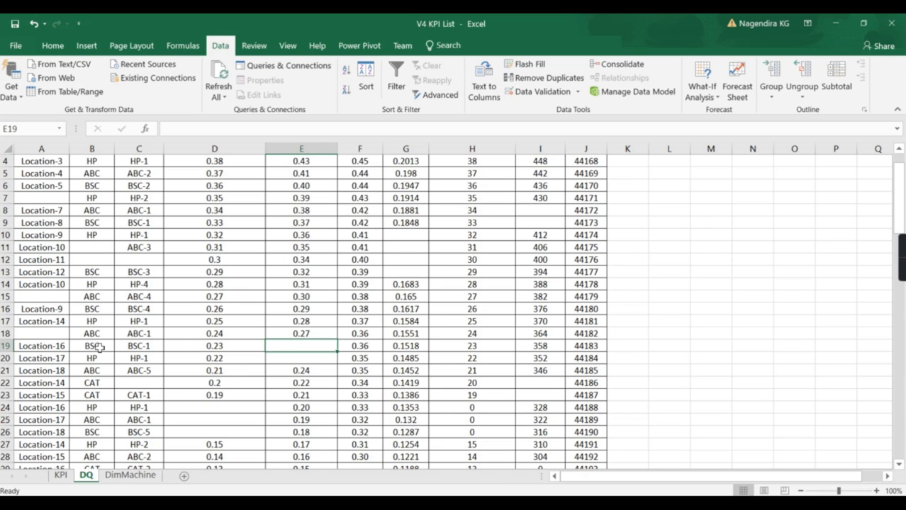
pyautogui.scroll(1, 305, 187)
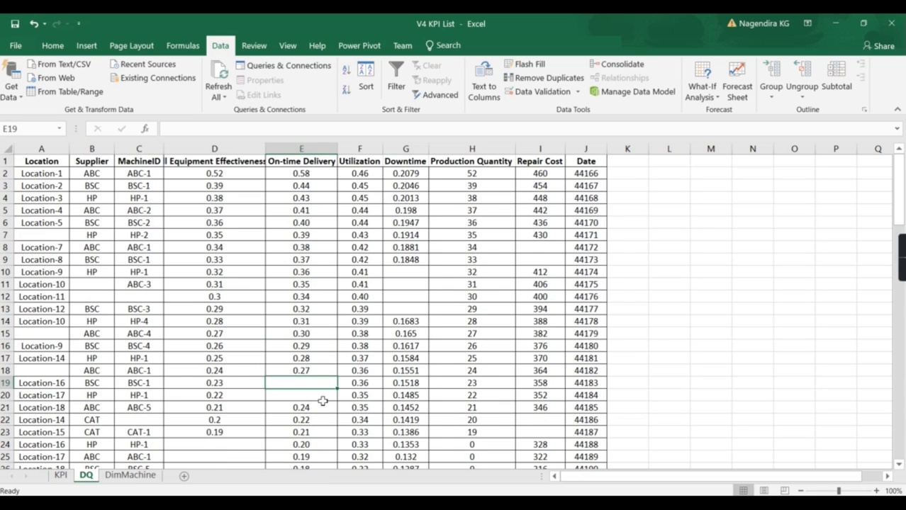
pyautogui.scroll(-4, 320, 401)
pyautogui.scroll(-13, 323, 378)
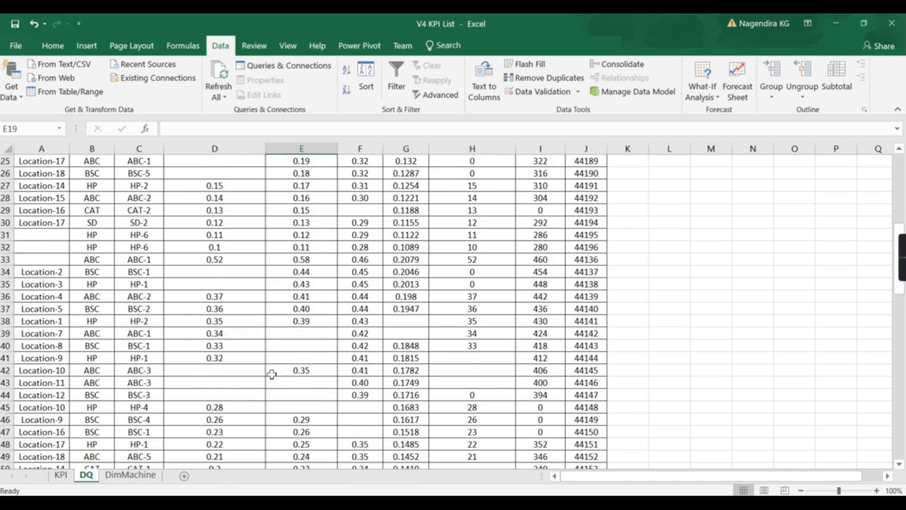
pyautogui.scroll(-14, 431, 362)
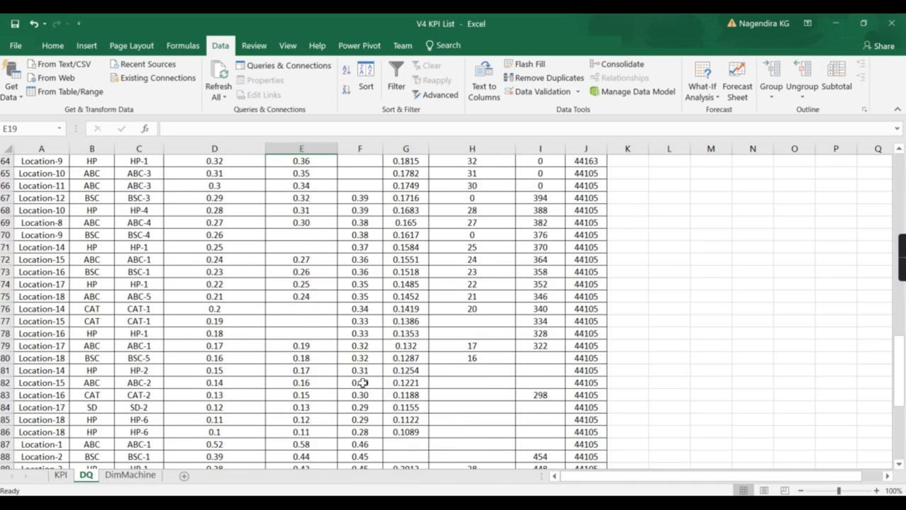
pyautogui.scroll(20, 535, 339)
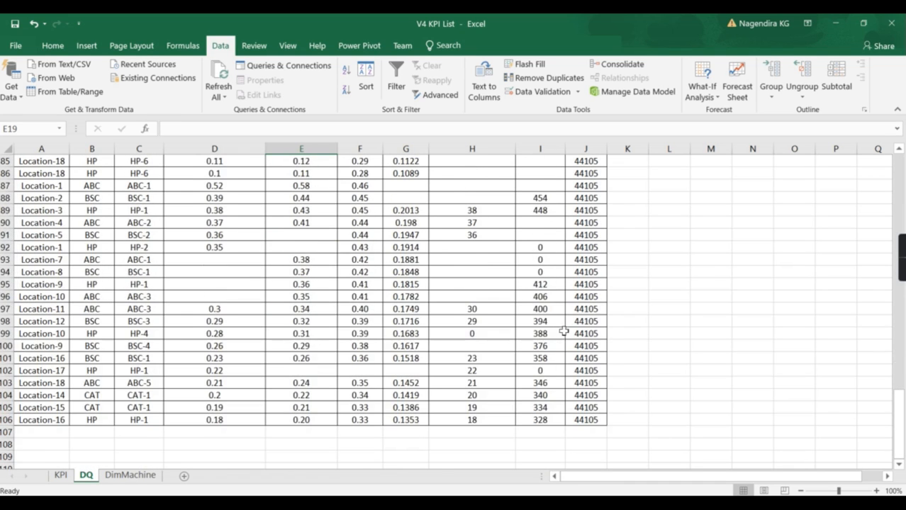
pyautogui.scroll(5, 574, 298)
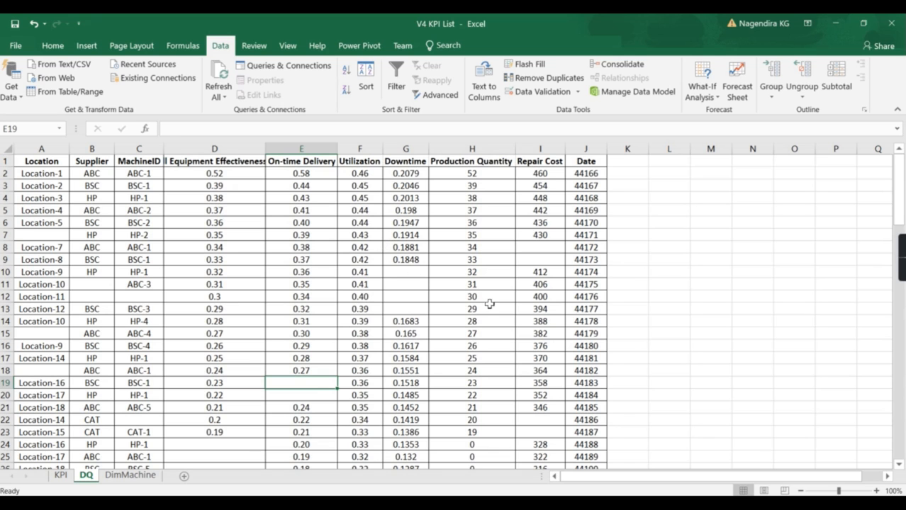
# - Switch to Power BI Desktop and open the DataQuality report page
pyautogui.hotkey('alt', 'Tab')
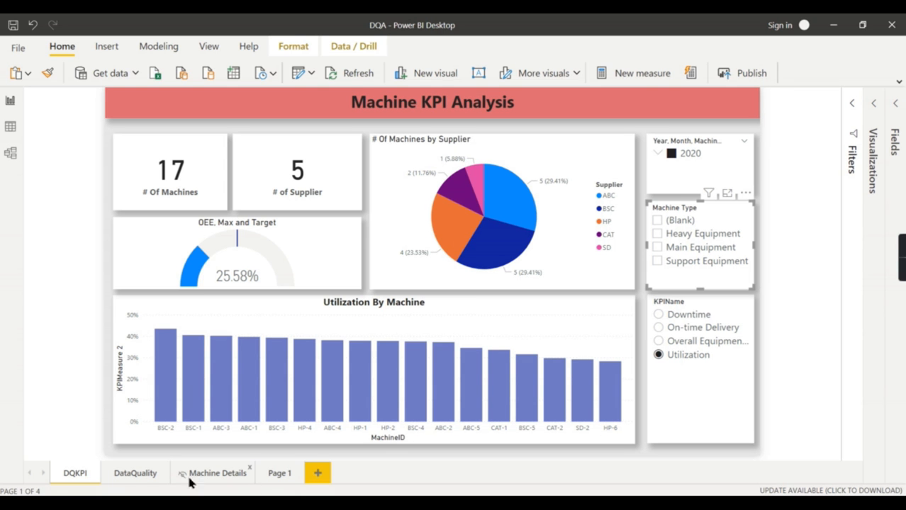
pyautogui.click(143, 477)
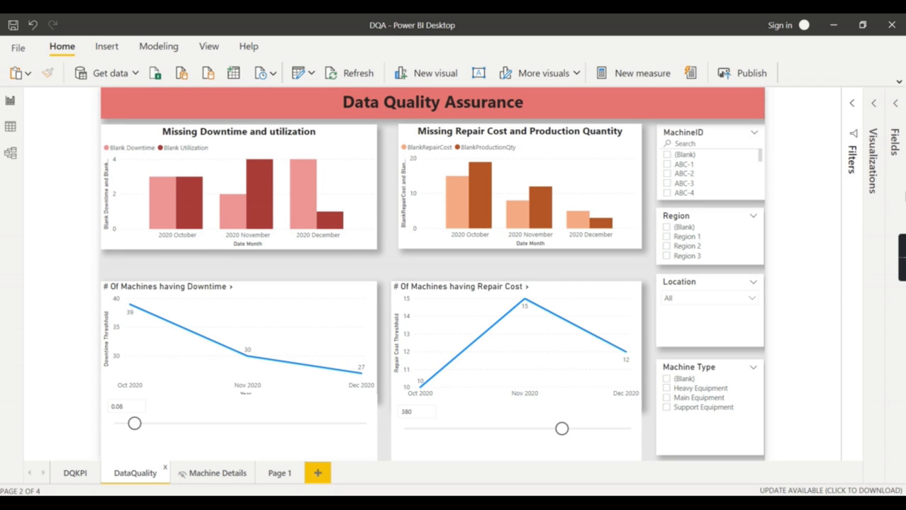
pyautogui.click(824, 283)
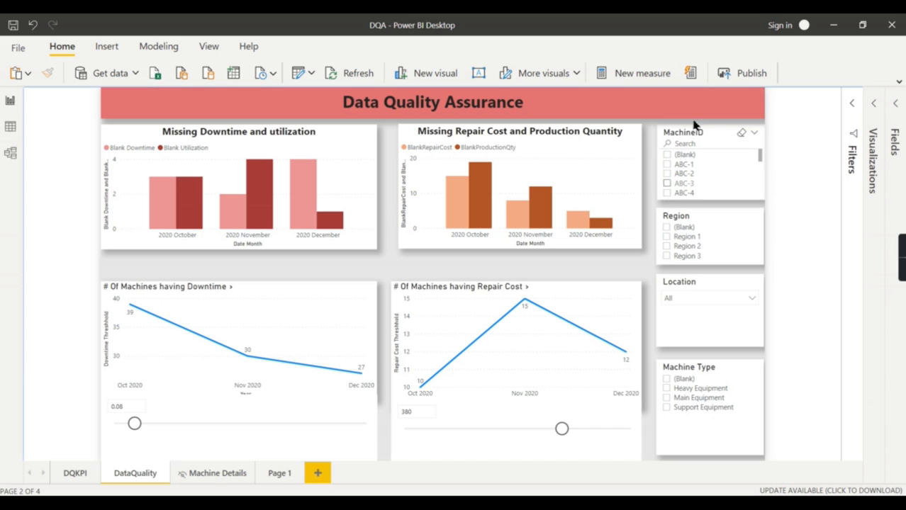
# - Switch to the Excel workbook, unhide the DimLoc sheet and review its Location and Region columns
pyautogui.hotkey('alt', 'Tab')
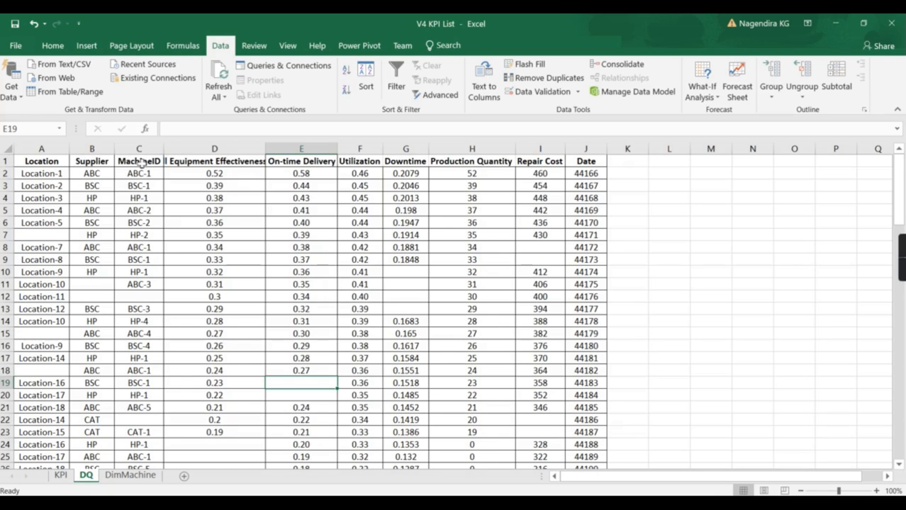
pyautogui.click(46, 161)
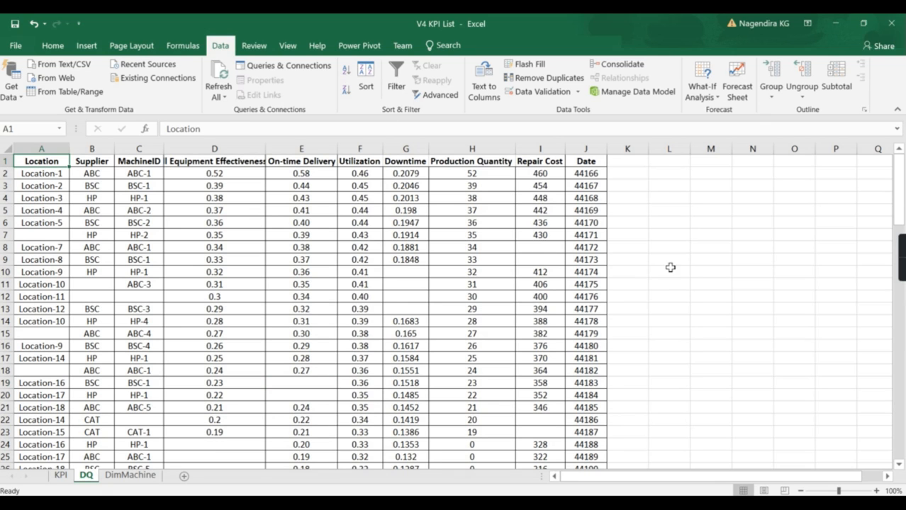
pyautogui.rightClick(133, 474)
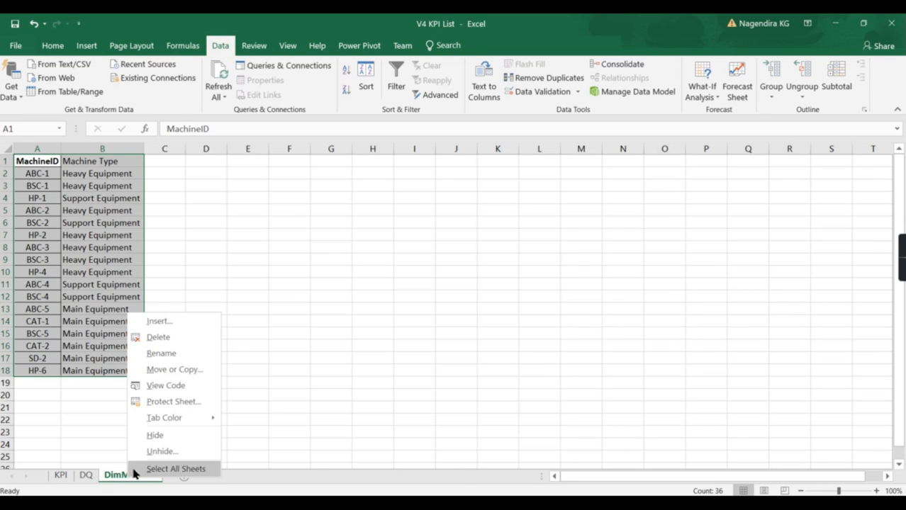
pyautogui.click(168, 449)
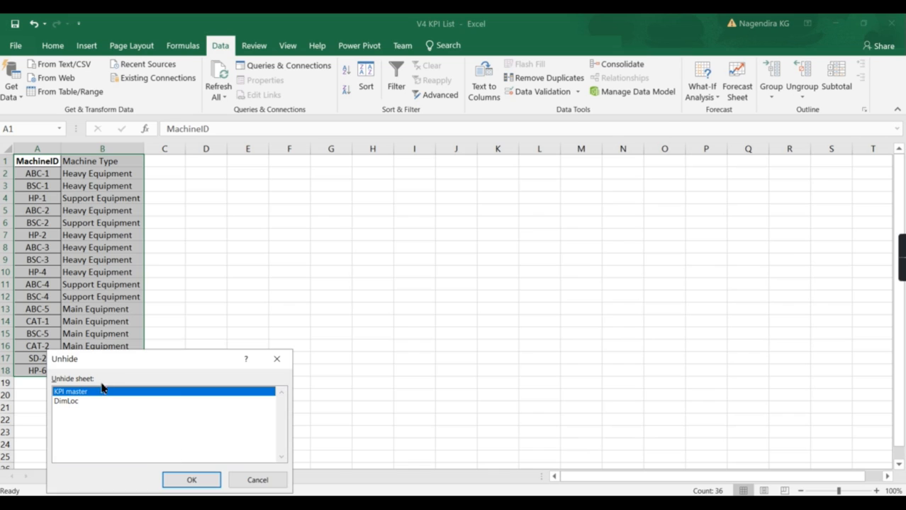
pyautogui.click(77, 405)
pyautogui.click(197, 482)
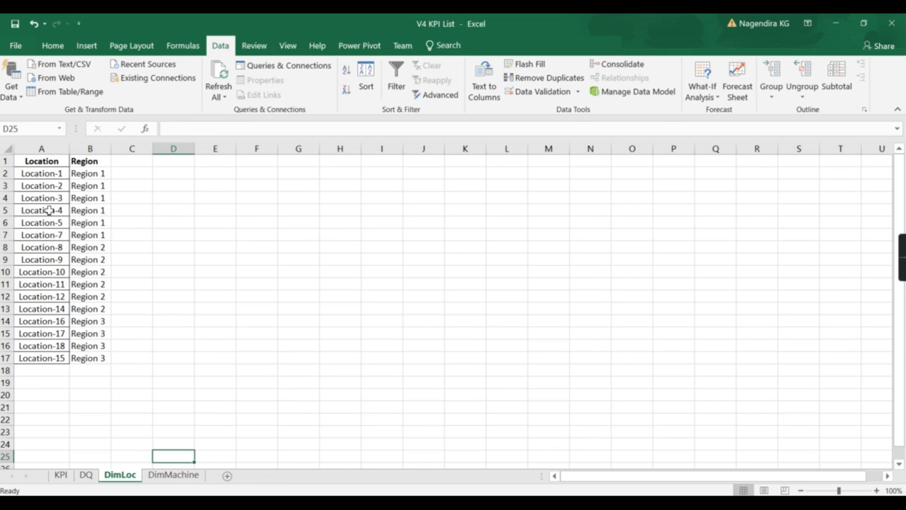
pyautogui.moveTo(42, 161); pyautogui.dragTo(42, 321)
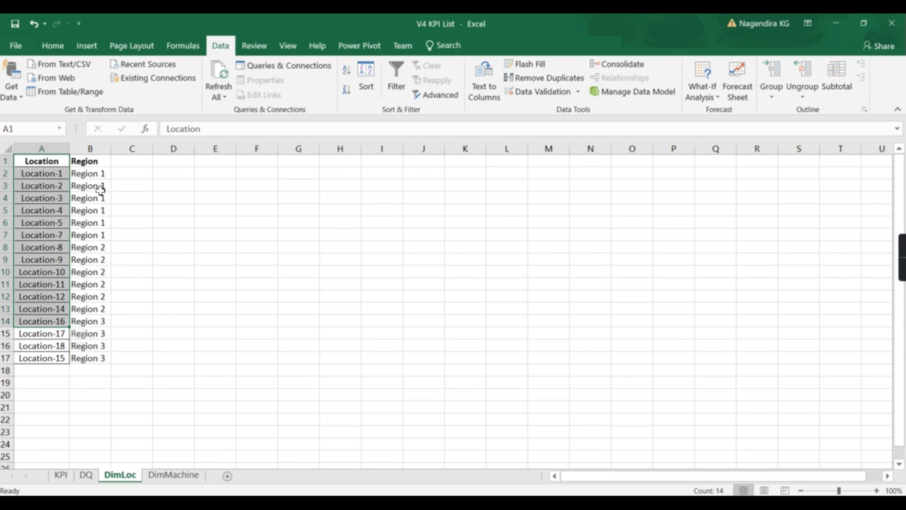
pyautogui.moveTo(44, 358); pyautogui.dragTo(107, 359)
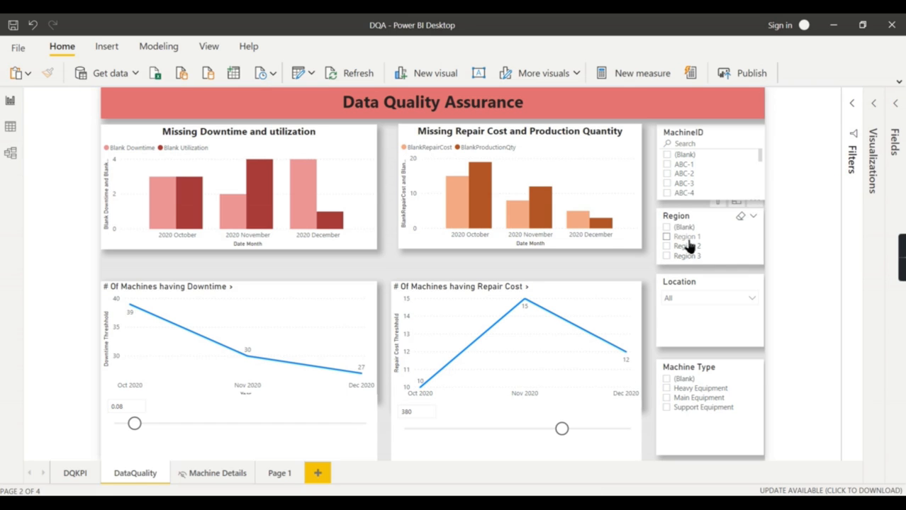
# - On the Power BI DataQuality page, filter by Region 1, list its locations in the Location slicer, and clear the region filter
pyautogui.click(687, 239)
pyautogui.click(684, 296)
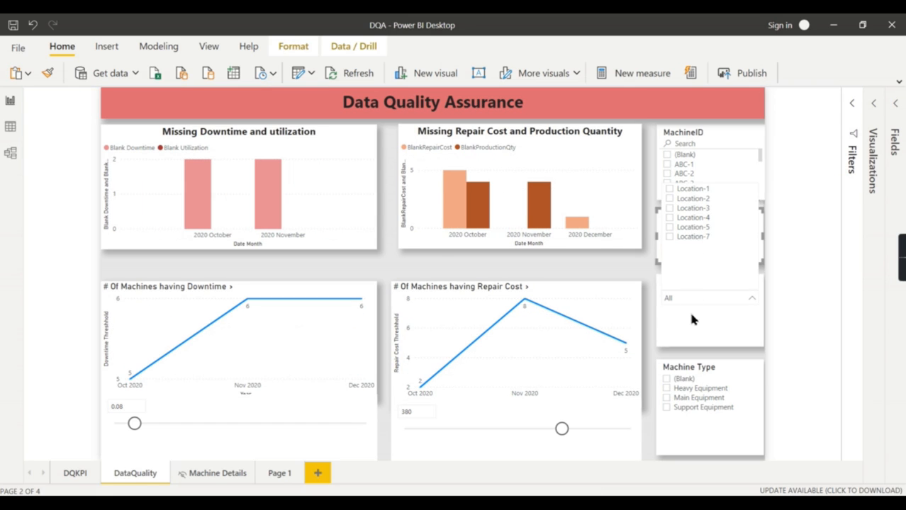
pyautogui.click(801, 296)
pyautogui.click(697, 238)
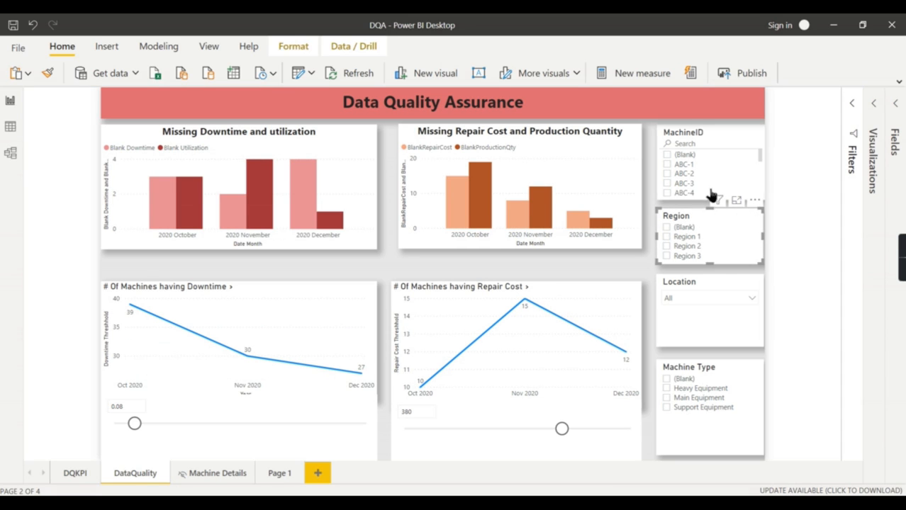
# - Search the MachineID slicer for Abc and clear the search text
pyautogui.click(711, 147)
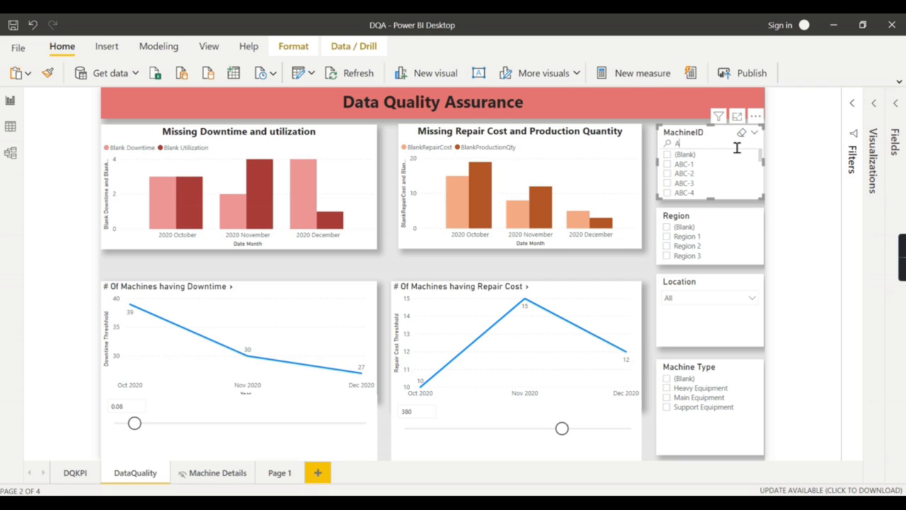
pyautogui.scroll(-1, 737, 148)
pyautogui.click(873, 103)
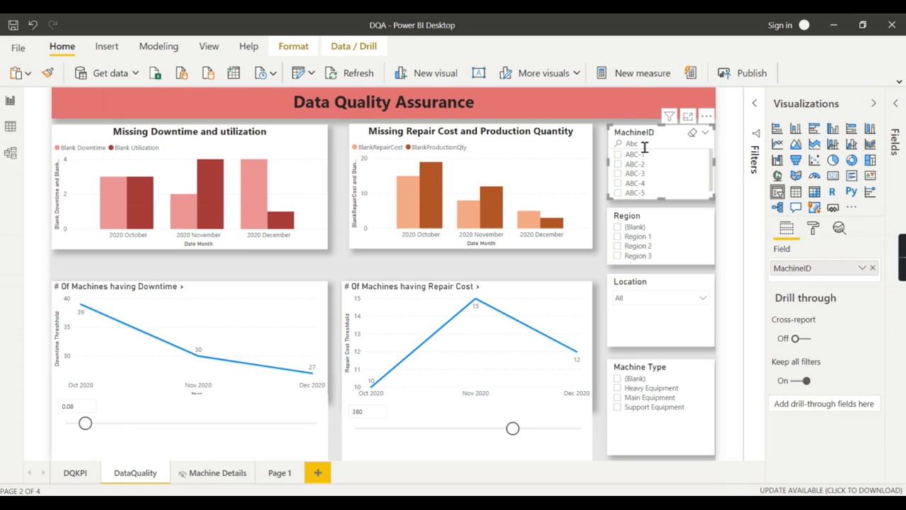
pyautogui.moveTo(647, 148); pyautogui.dragTo(626, 146)
pyautogui.press('BackSpace')
# - Turn the MachineID slicer's search option off and on again
pyautogui.click(706, 119)
pyautogui.click(721, 130)
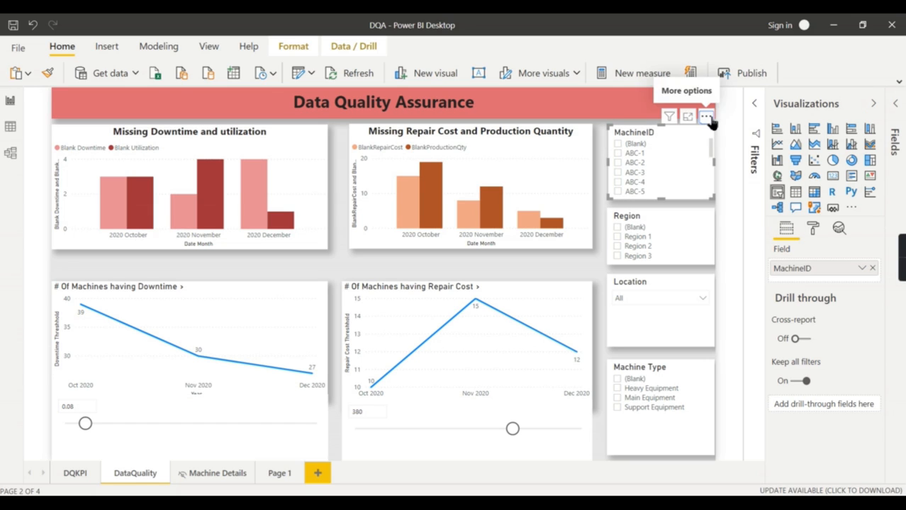
pyautogui.click(707, 118)
pyautogui.click(733, 134)
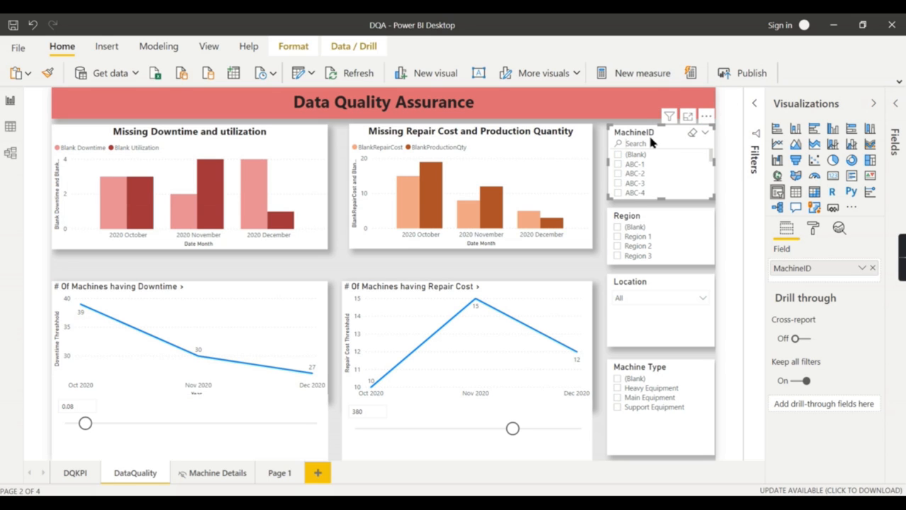
# - Search the MachineID slicer for Hp, filter the report by HP-1, and clear both the search text and the selection
pyautogui.write('Hp')
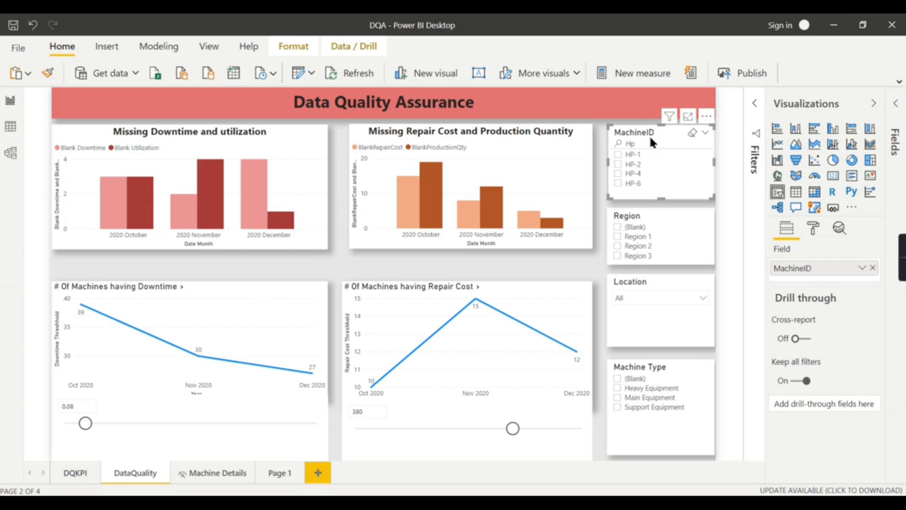
pyautogui.click(649, 155)
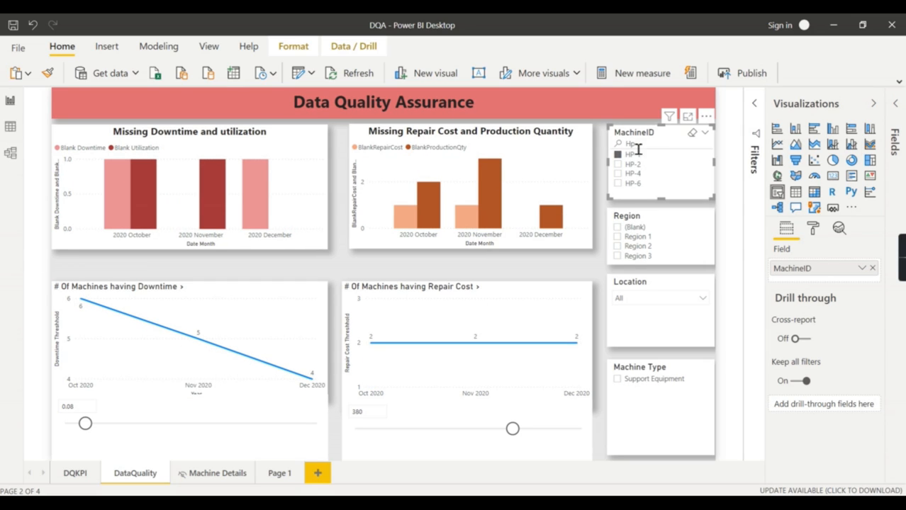
pyautogui.press('BackSpace')
pyautogui.press('BackSpace')
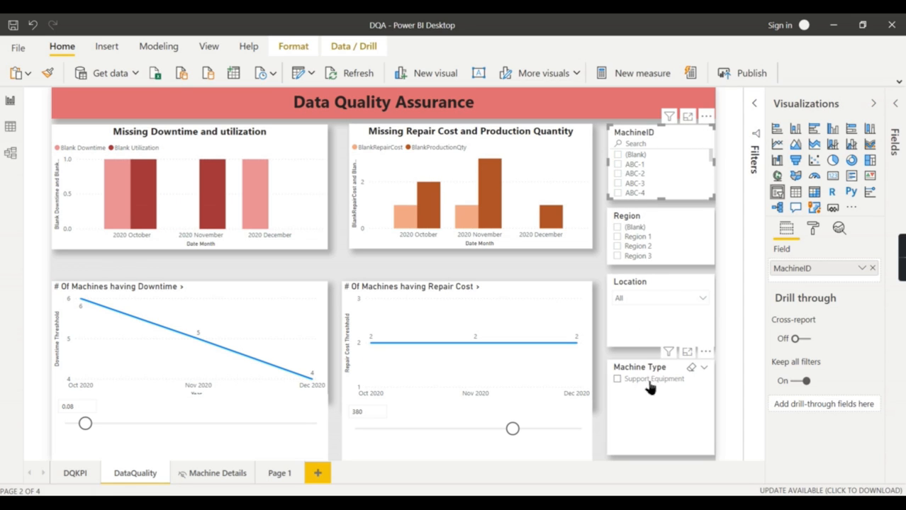
pyautogui.click(693, 133)
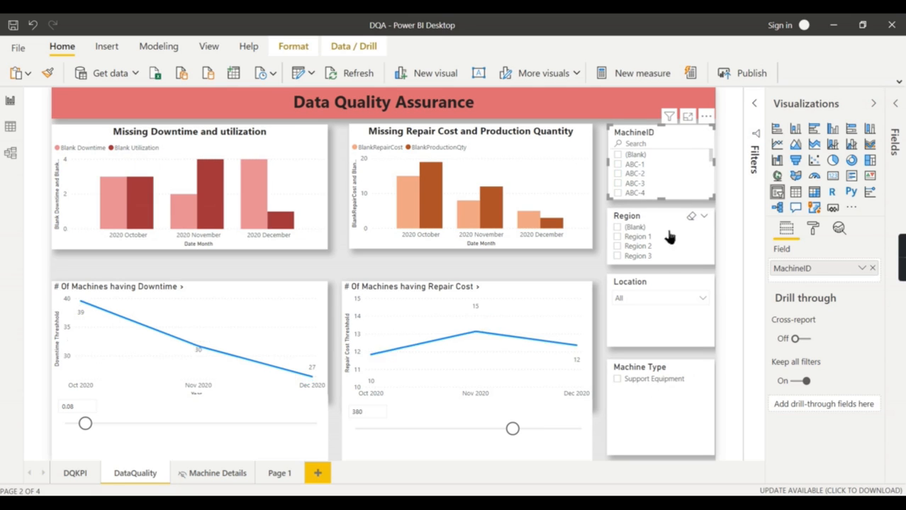
# - Switch to the V4 KPI List workbook in Excel and look through the DQ sheet's rows for blank values
pyautogui.click(694, 245)
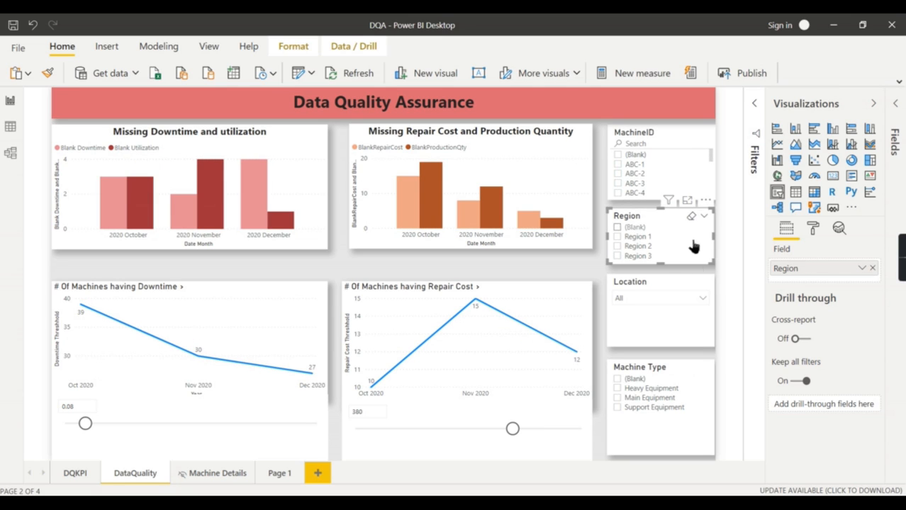
pyautogui.click(724, 289)
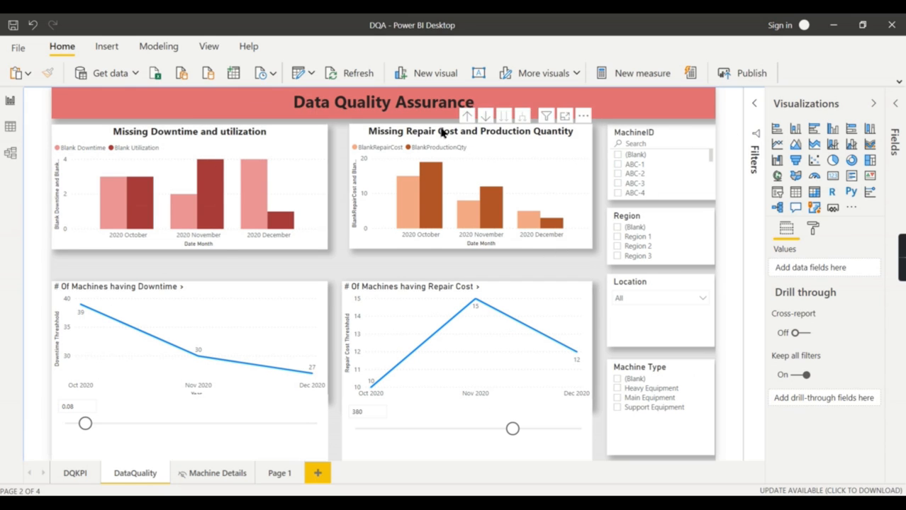
pyautogui.hotkey('alt', 'Tab')
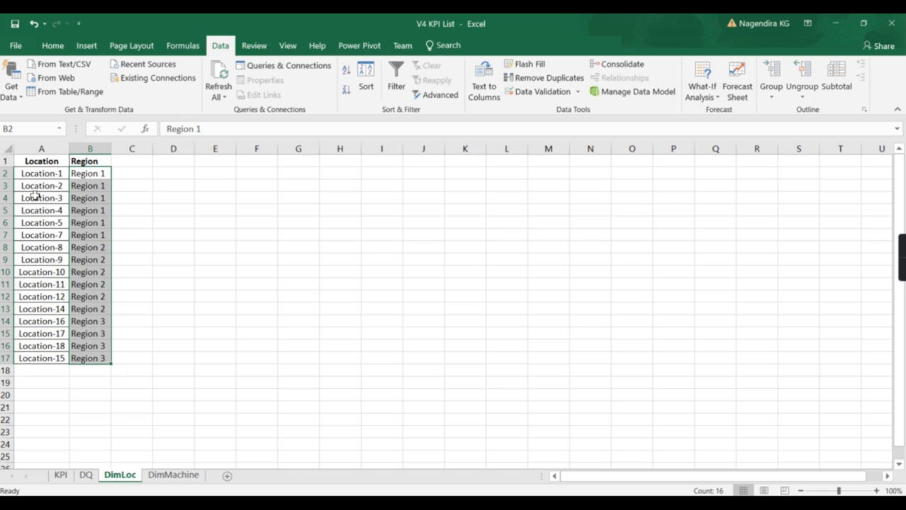
pyautogui.click(85, 474)
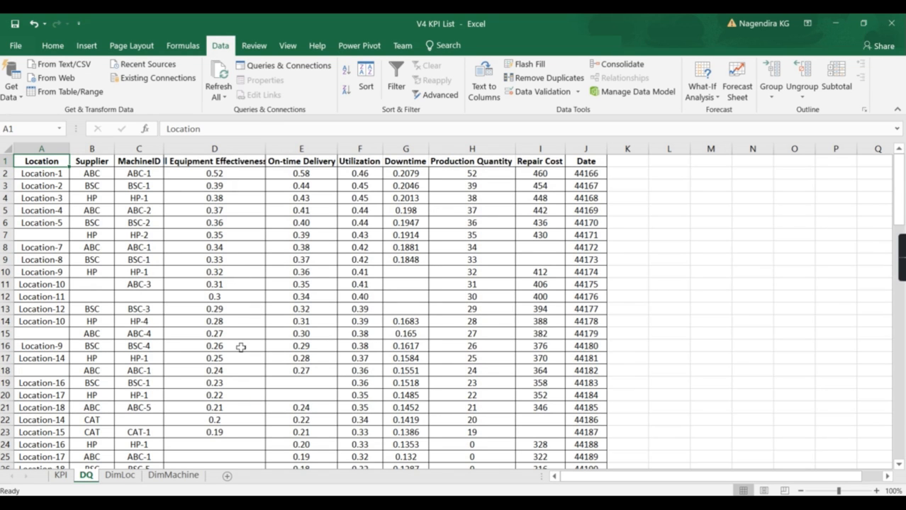
pyautogui.click(231, 441)
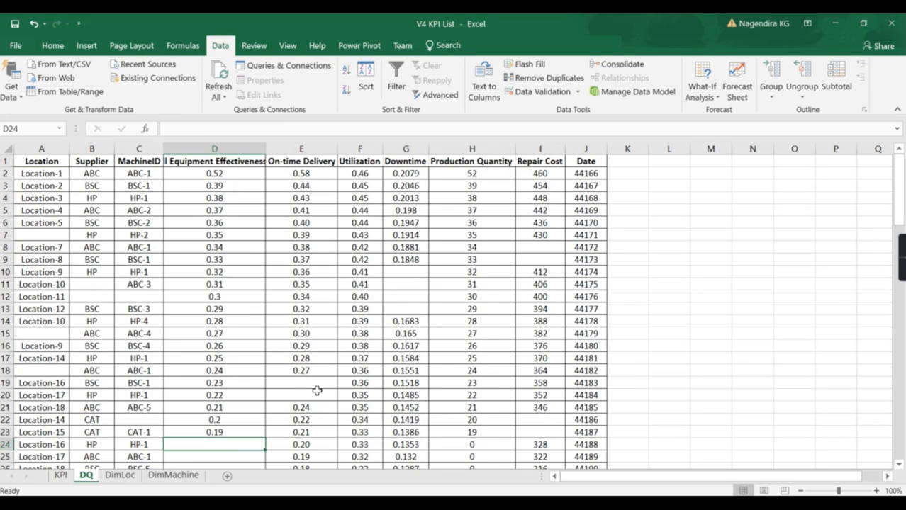
pyautogui.scroll(-5, 305, 393)
pyautogui.scroll(-15, 233, 395)
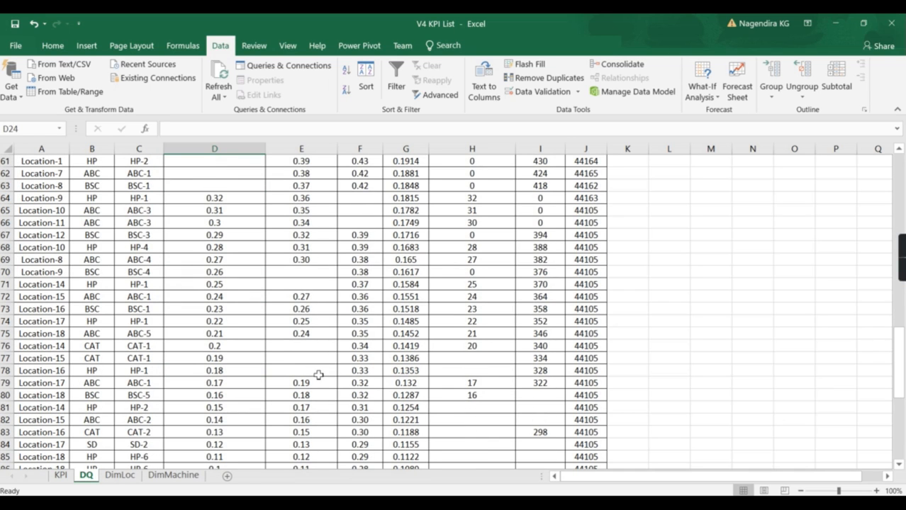
# - Return to Power BI and inspect the monthly bars in the two missing-data charts on the DataQuality page
pyautogui.hotkey('alt', 'Tab')
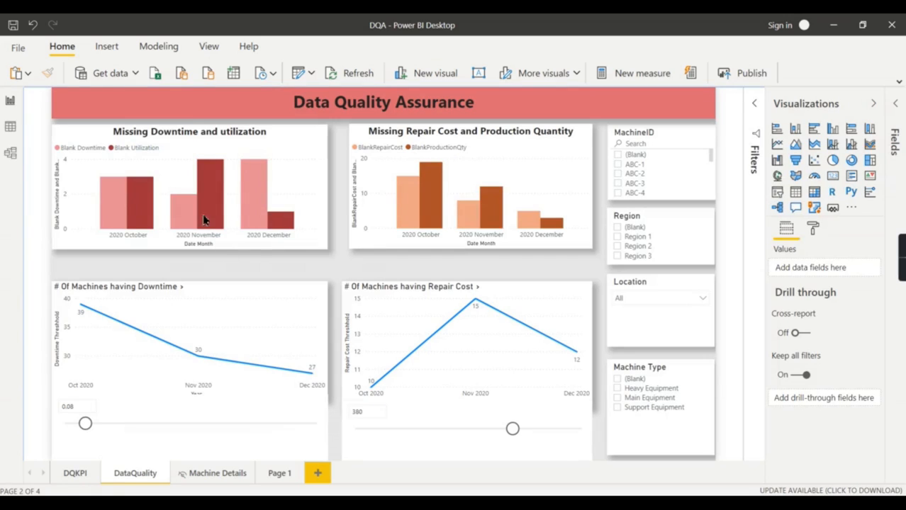
pyautogui.moveTo(118, 197)
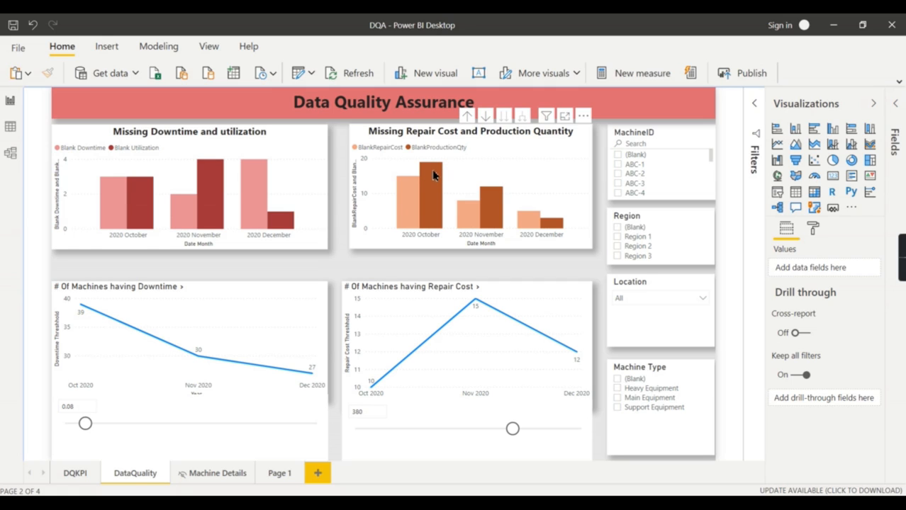
pyautogui.moveTo(435, 178)
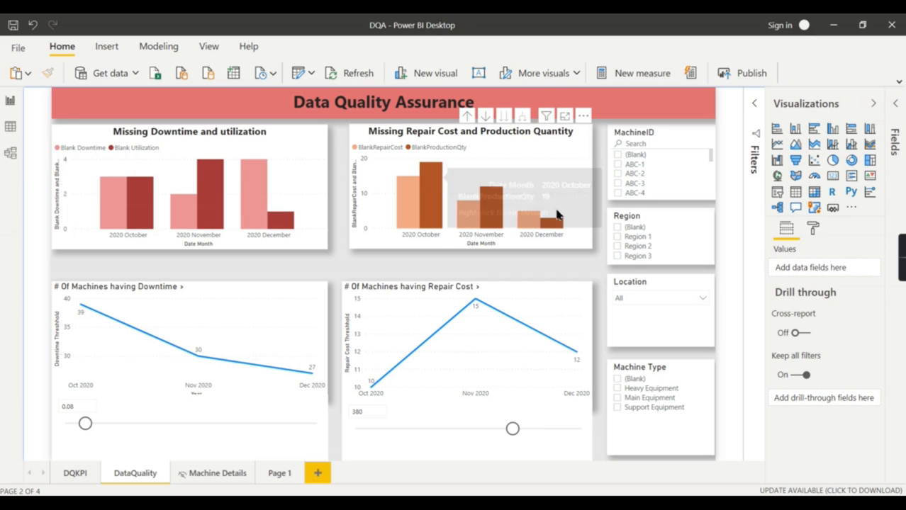
pyautogui.moveTo(563, 227)
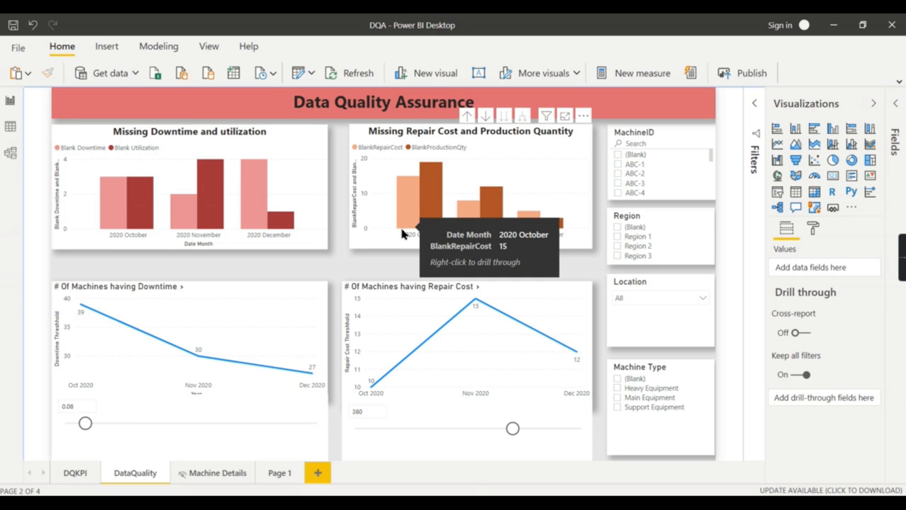
# - Collapse the Visualizations pane and list the DataQuality table's fields with the Missing Downtime and utilization chart selected
pyautogui.click(873, 103)
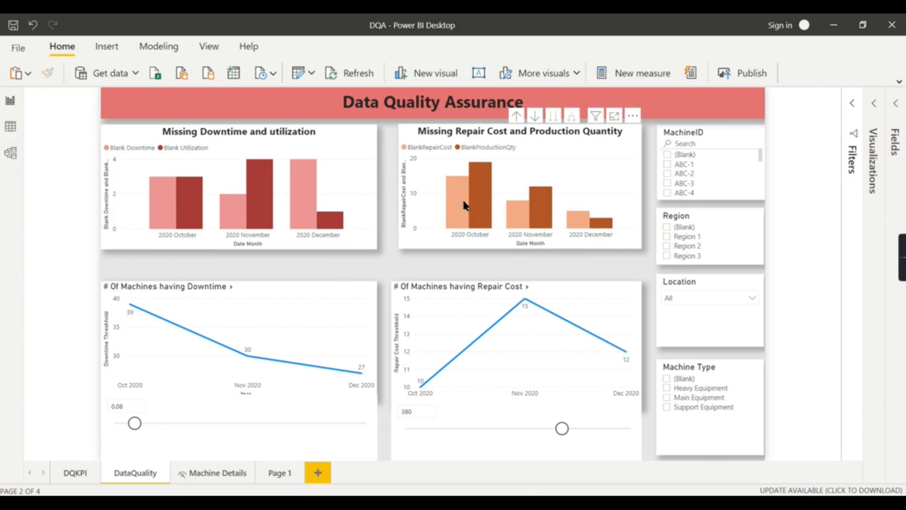
pyautogui.moveTo(472, 192)
pyautogui.click(897, 104)
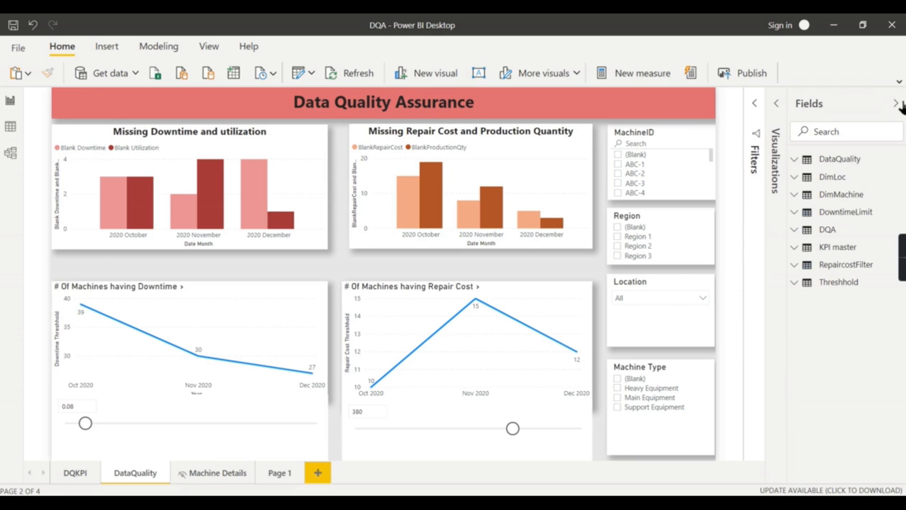
pyautogui.click(296, 155)
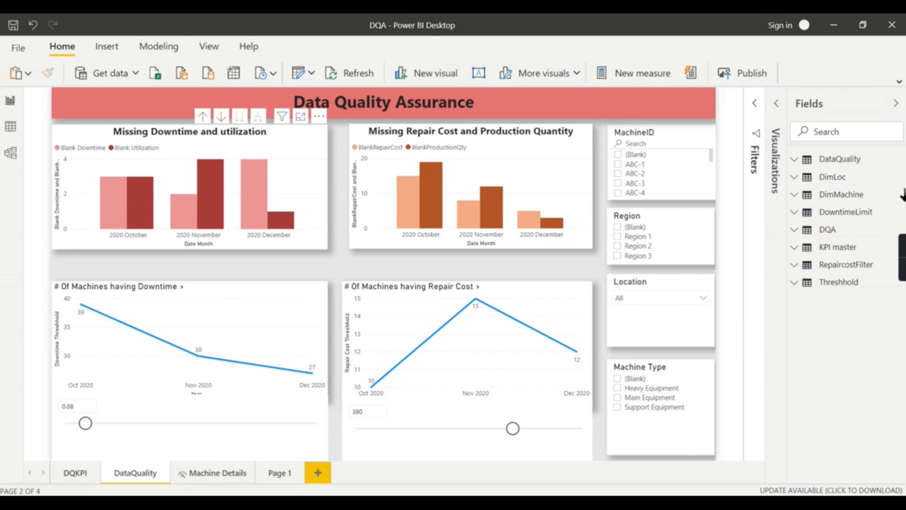
pyautogui.click(798, 163)
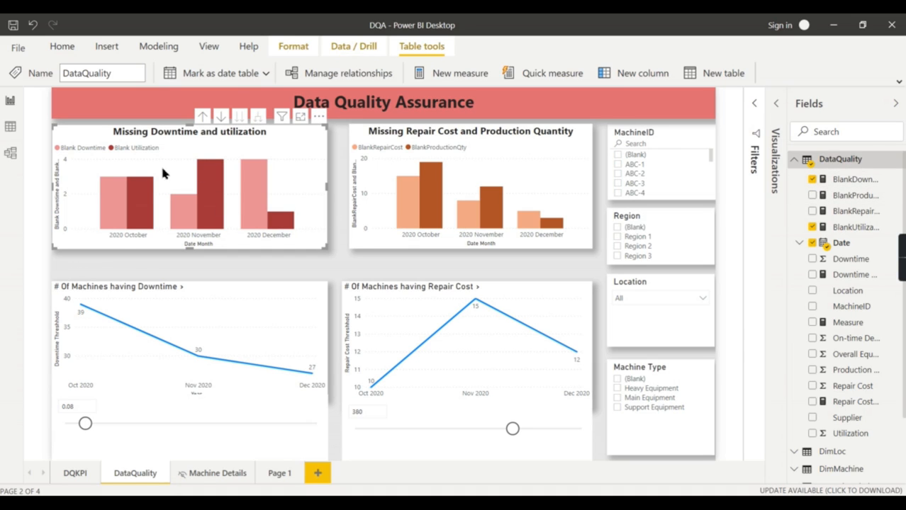
# - Check the column headers of the DQ sheet in Excel and return to Power BI
pyautogui.hotkey('alt', 'Tab')
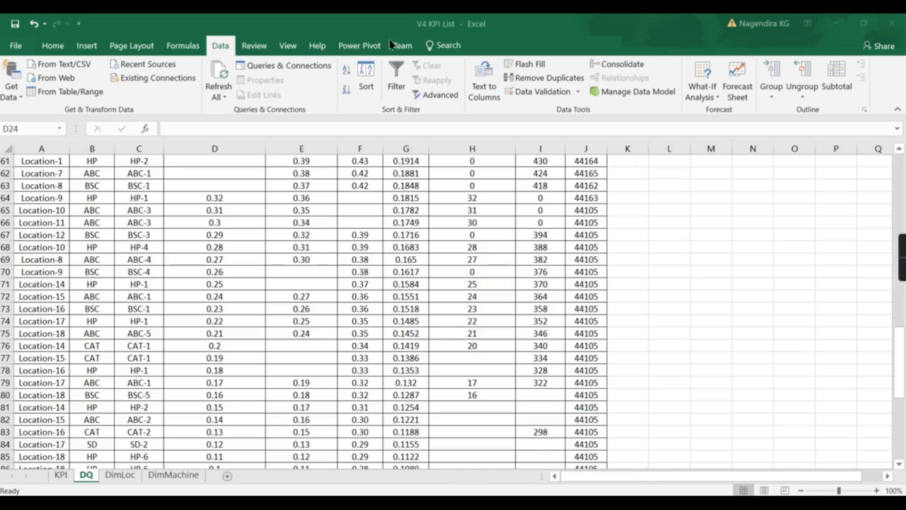
pyautogui.scroll(20, 243, 171)
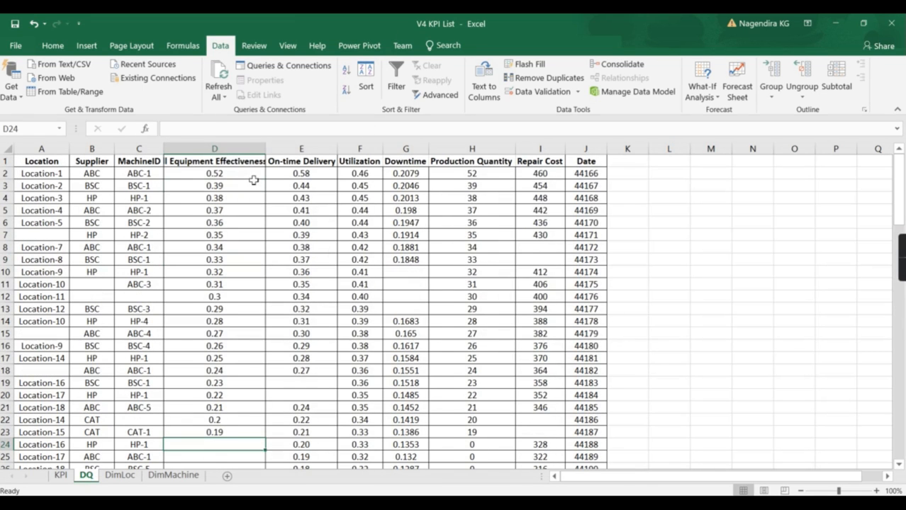
pyautogui.hotkey('alt', 'Tab')
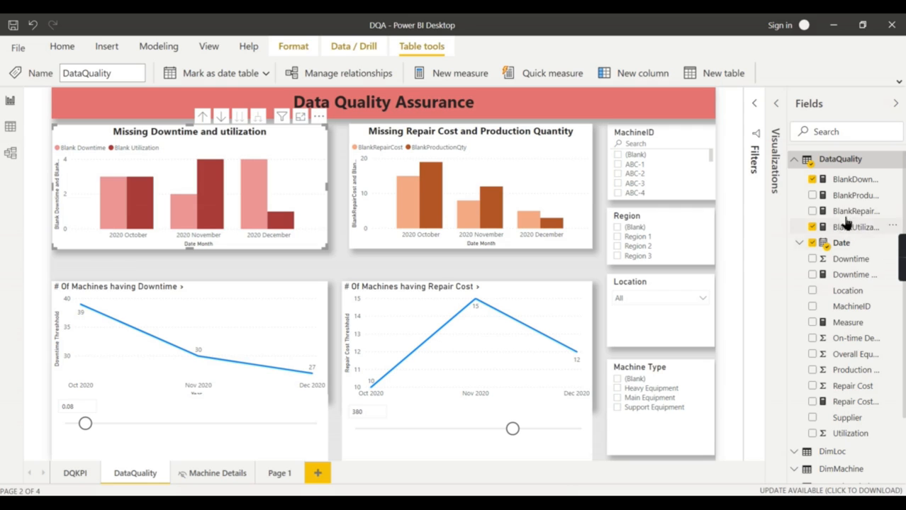
# - View the DAX formulas of the BlankDowntime, BlankUtilization and BlankRepairCost measures in the DataQuality table
pyautogui.click(855, 183)
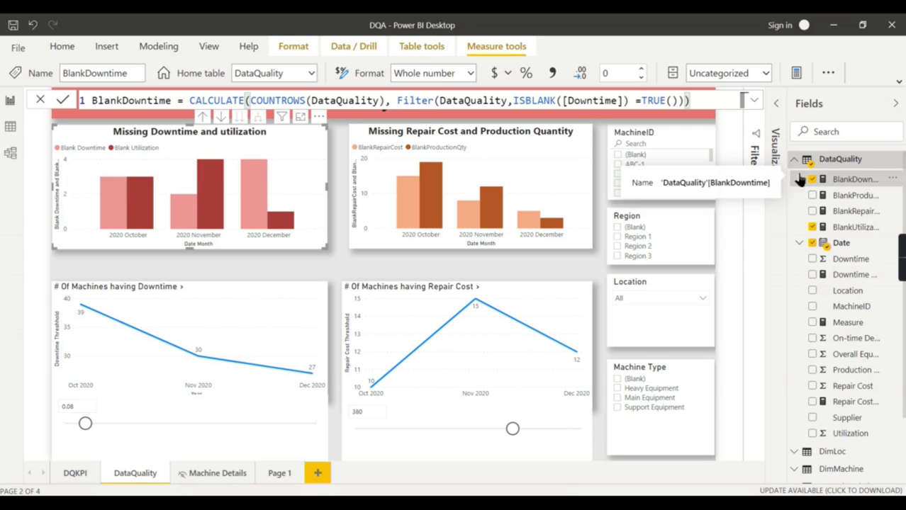
pyautogui.click(754, 100)
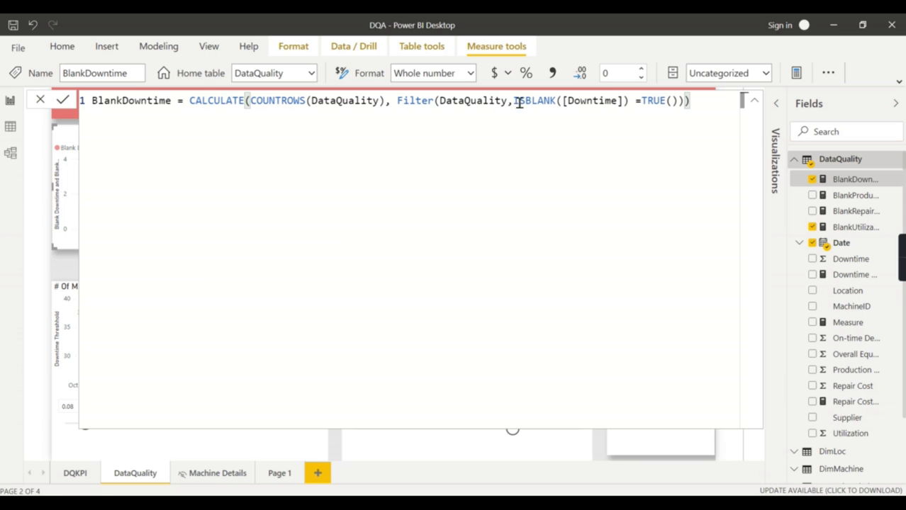
pyautogui.click(753, 100)
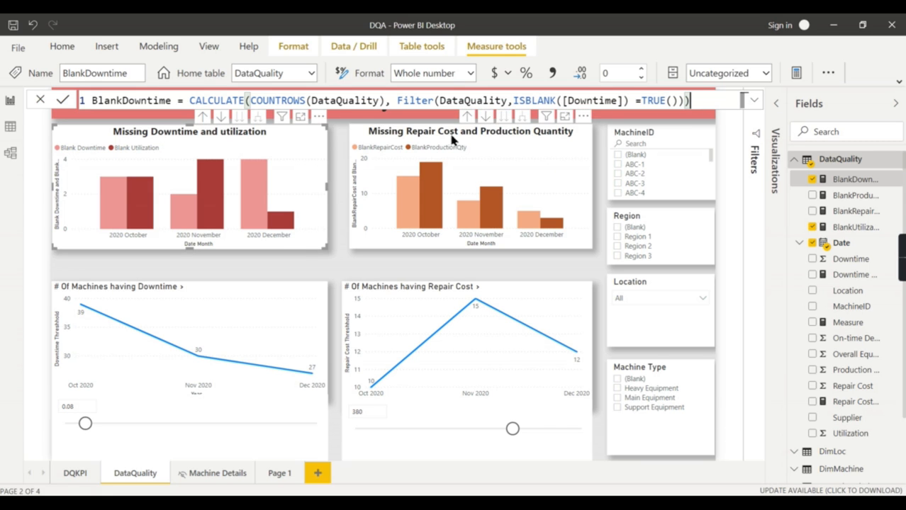
pyautogui.click(854, 225)
pyautogui.click(857, 211)
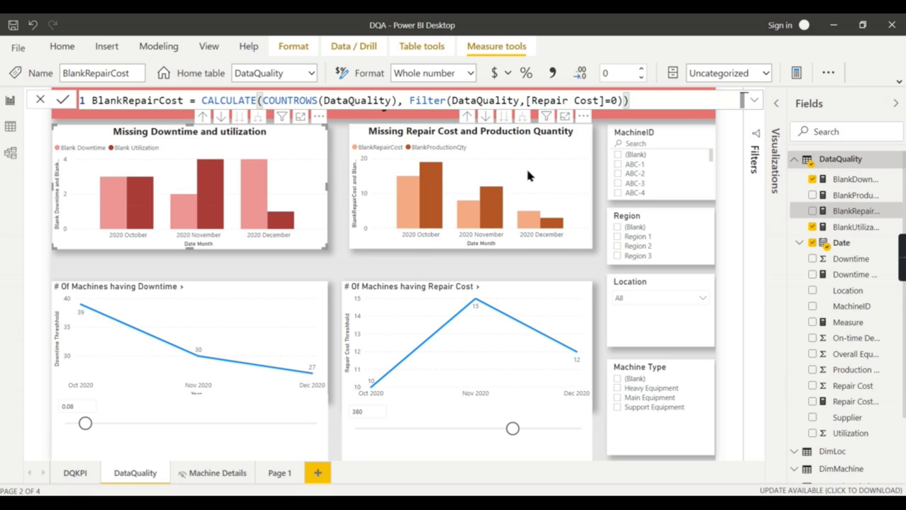
# - Examine the BlankProductionQty formula, compare it with the DQ sheet's Production Quantity values, and highlight its || operator
pyautogui.click(525, 167)
pyautogui.click(854, 195)
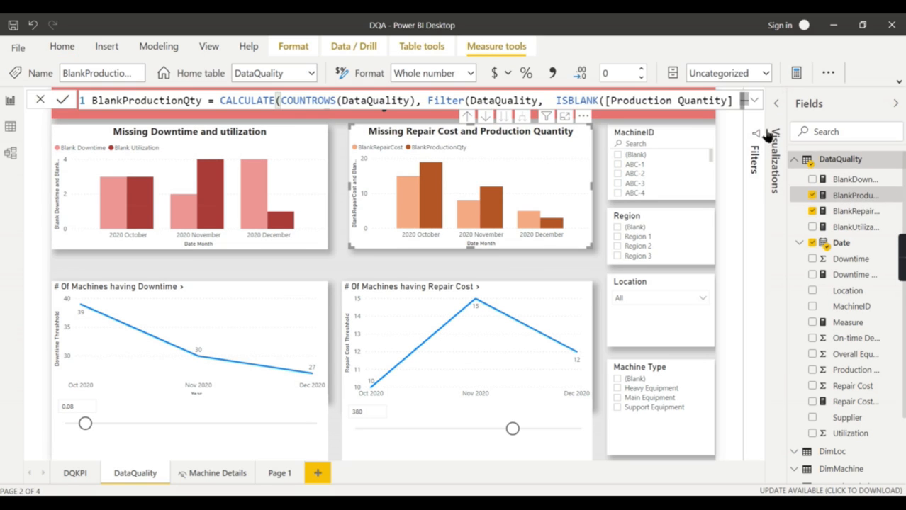
pyautogui.click(755, 102)
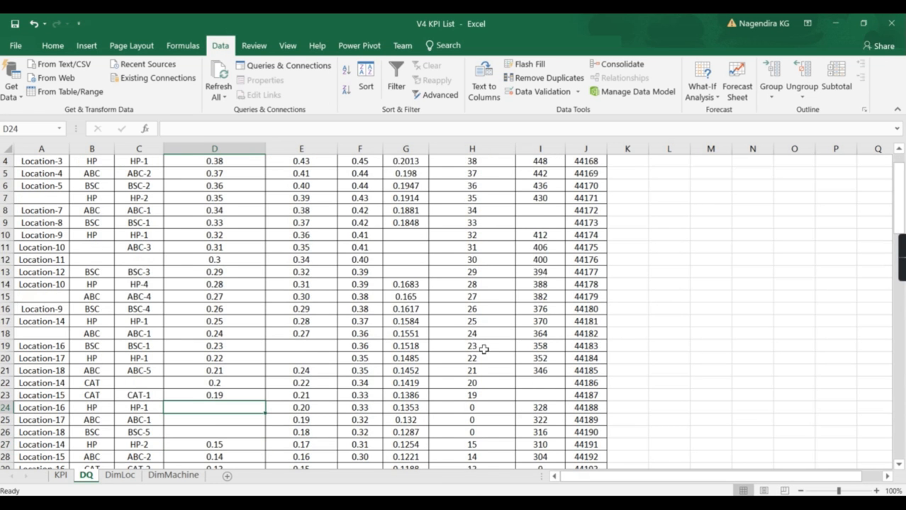
pyautogui.scroll(-8, 483, 349)
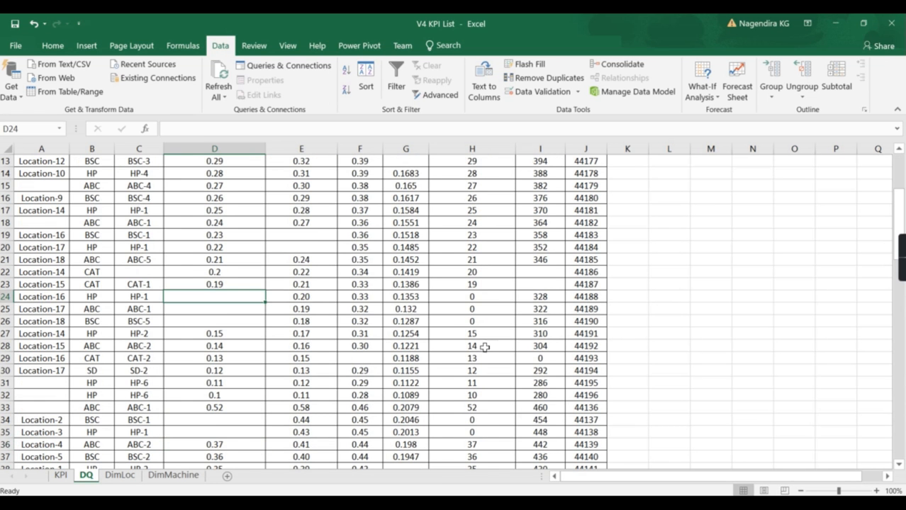
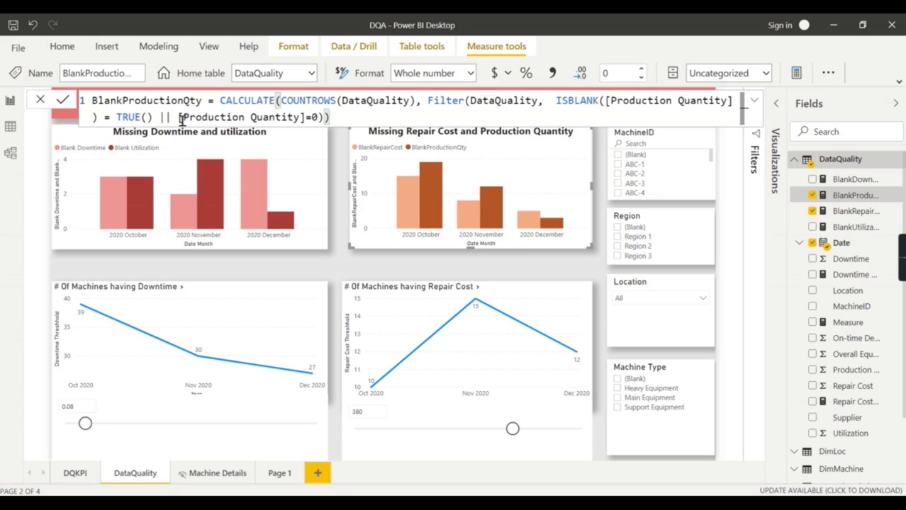
pyautogui.moveTo(178, 118); pyautogui.dragTo(159, 117)
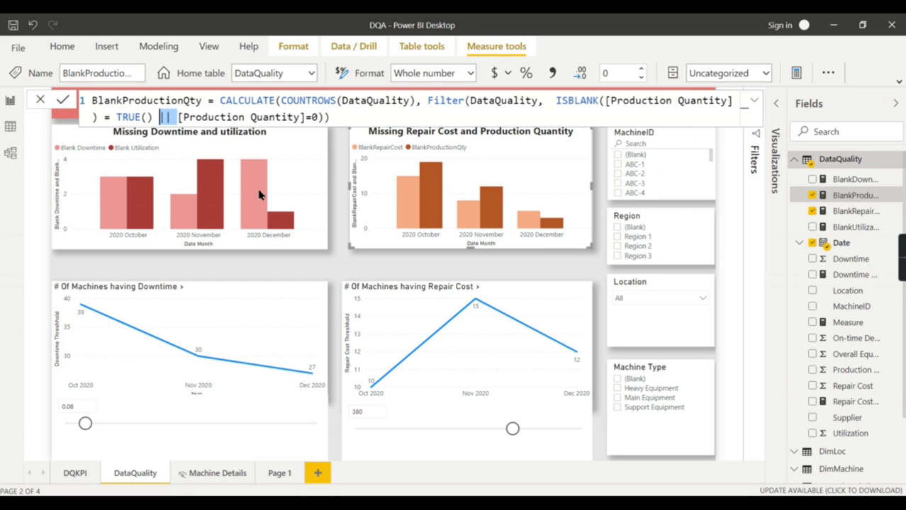
pyautogui.click(115, 157)
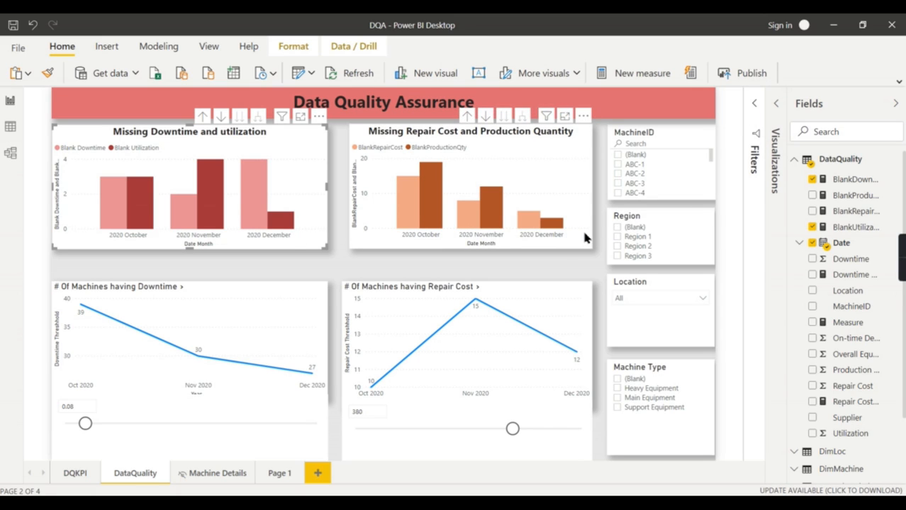
pyautogui.click(601, 258)
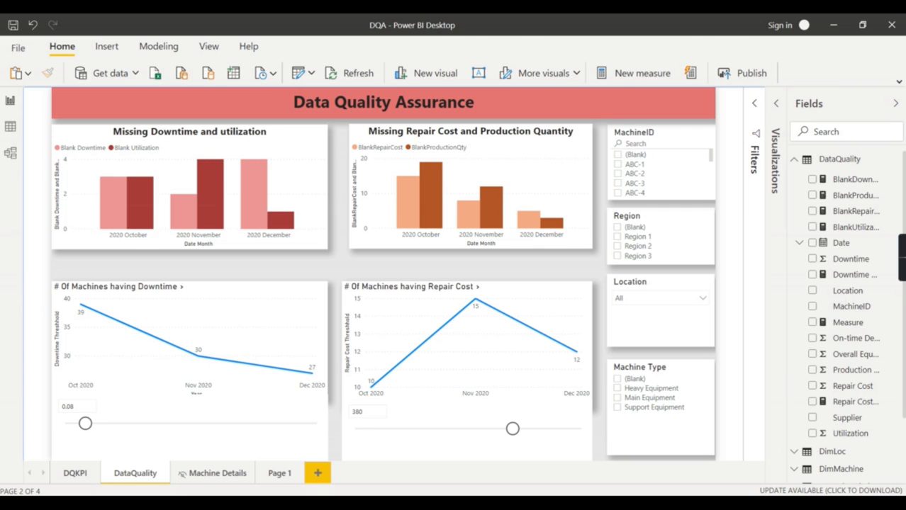
# - In Excel, apply the Date number format to the DQ sheet's Date column and look through its dates
pyautogui.hotkey('alt', 'Tab')
pyautogui.scroll(8, 595, 305)
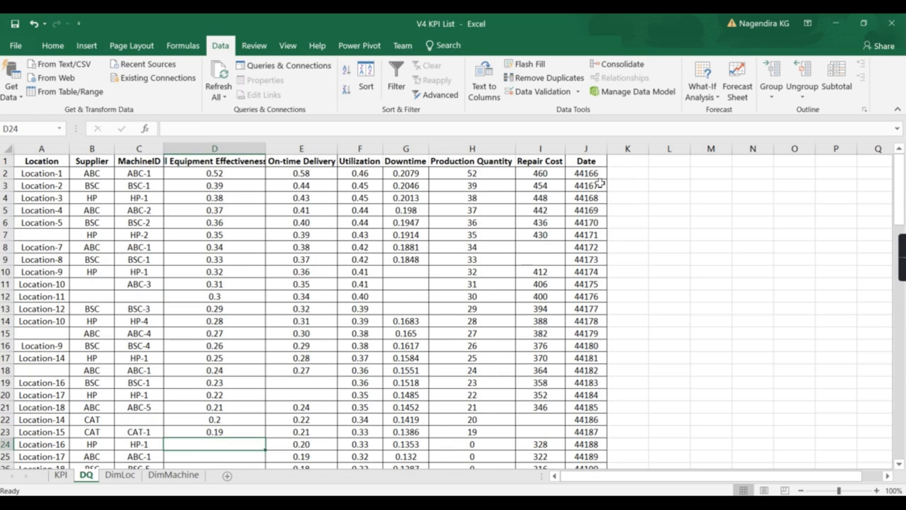
pyautogui.click(595, 151)
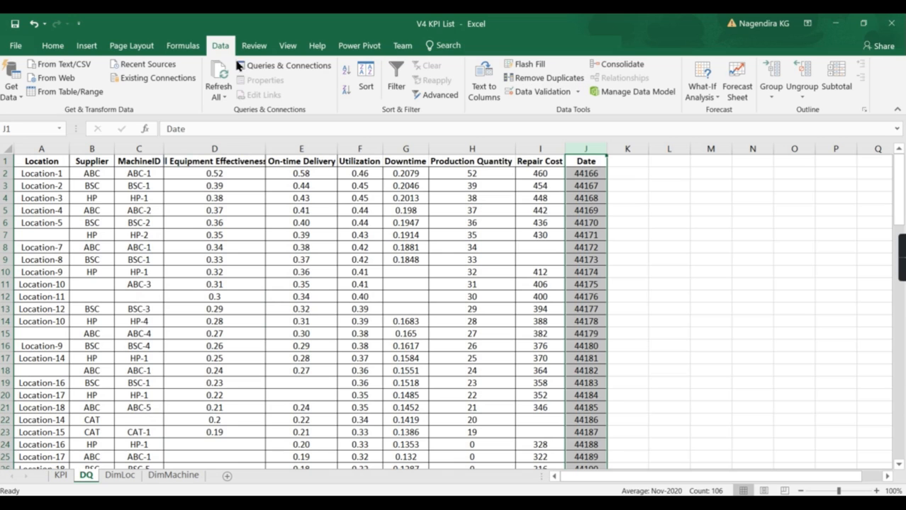
pyautogui.click(51, 45)
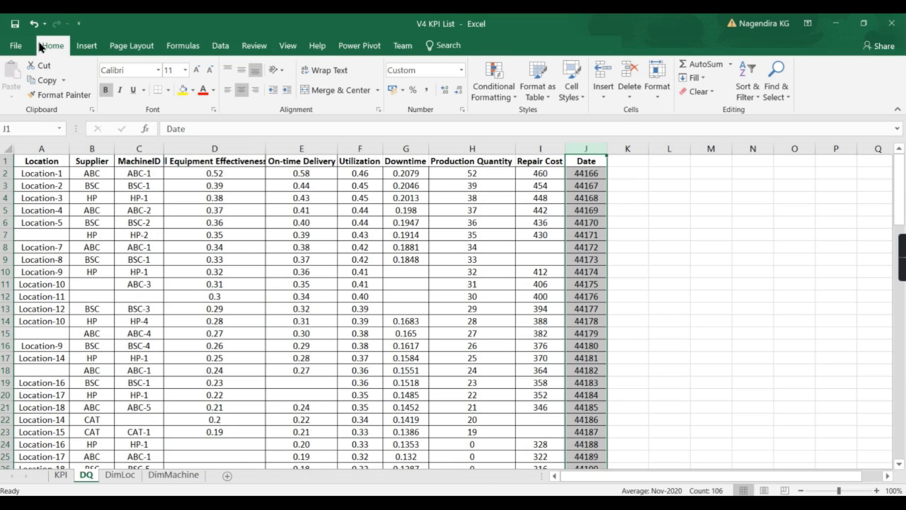
pyautogui.click(462, 70)
pyautogui.click(434, 199)
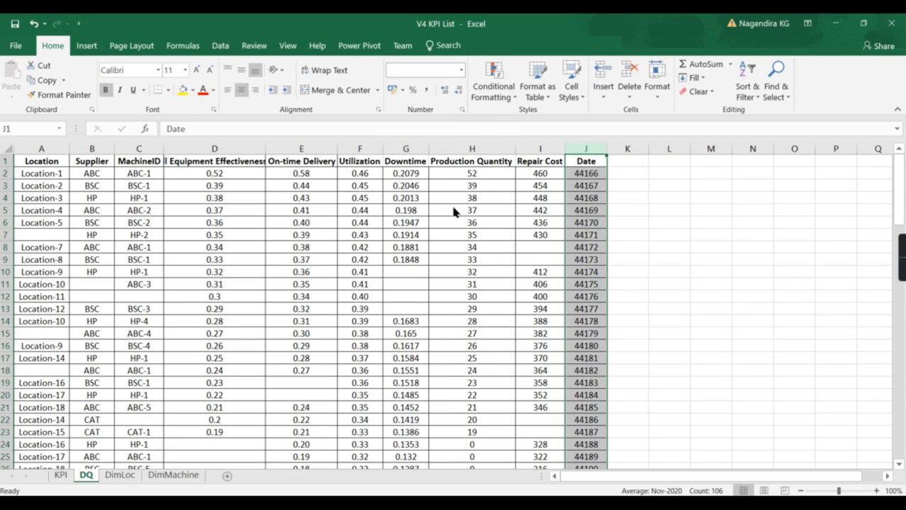
pyautogui.scroll(-4, 658, 257)
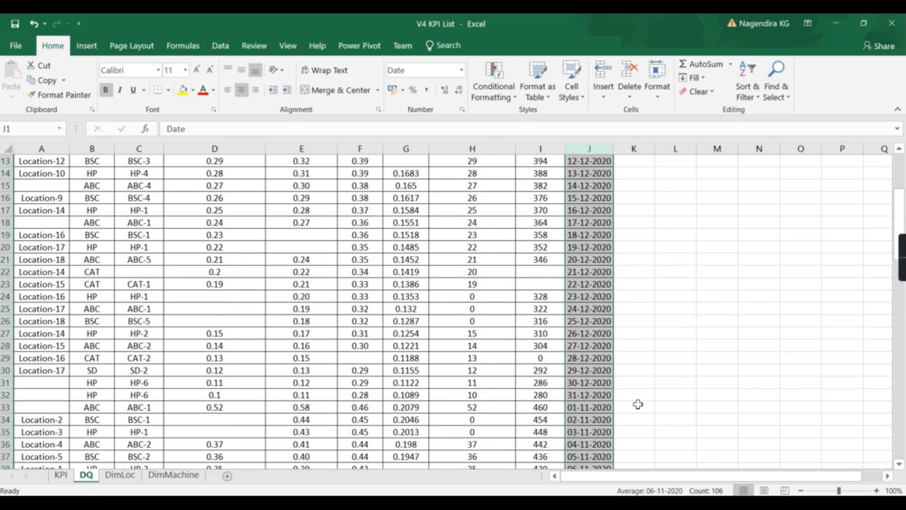
pyautogui.scroll(-5, 588, 349)
pyautogui.scroll(-20, 588, 350)
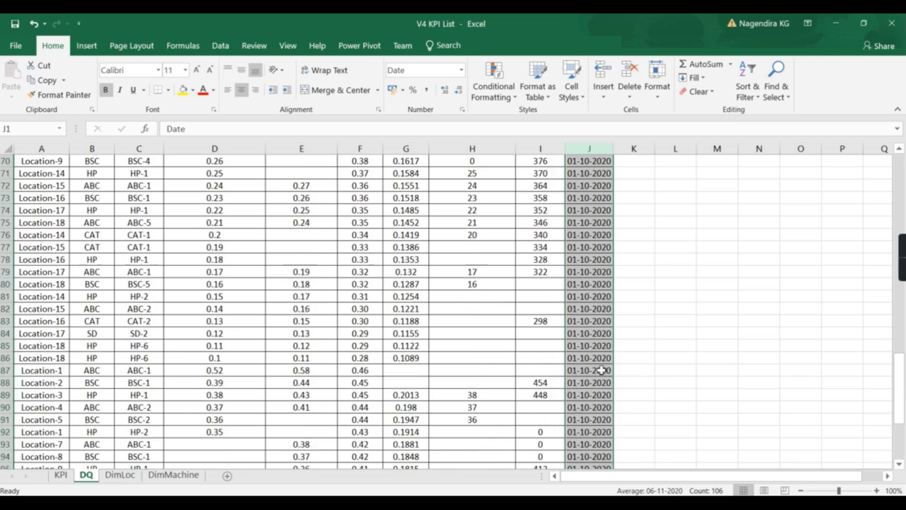
pyautogui.scroll(9, 600, 362)
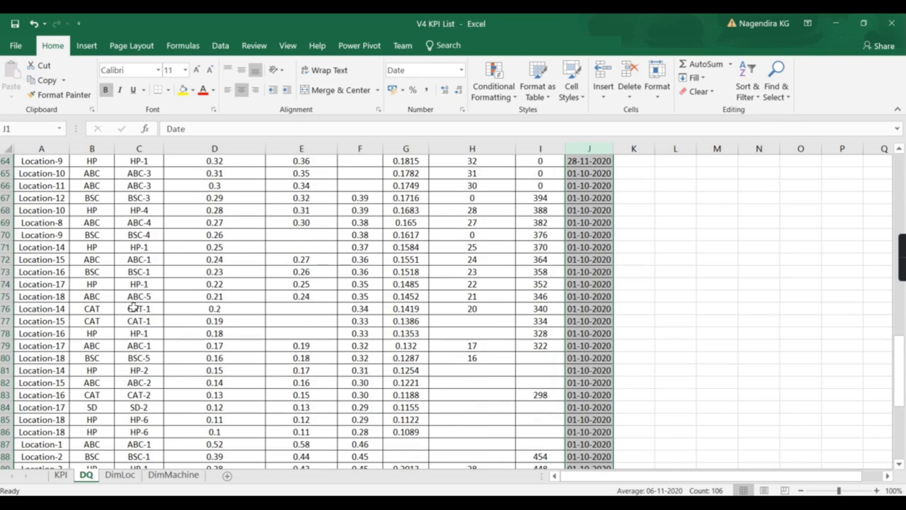
# - Highlight rows 72 and 73 of the DQ sheet and look through the October and November 2020 entries in the Date column
pyautogui.moveTo(47, 260); pyautogui.dragTo(621, 285)
pyautogui.scroll(-11, 609, 348)
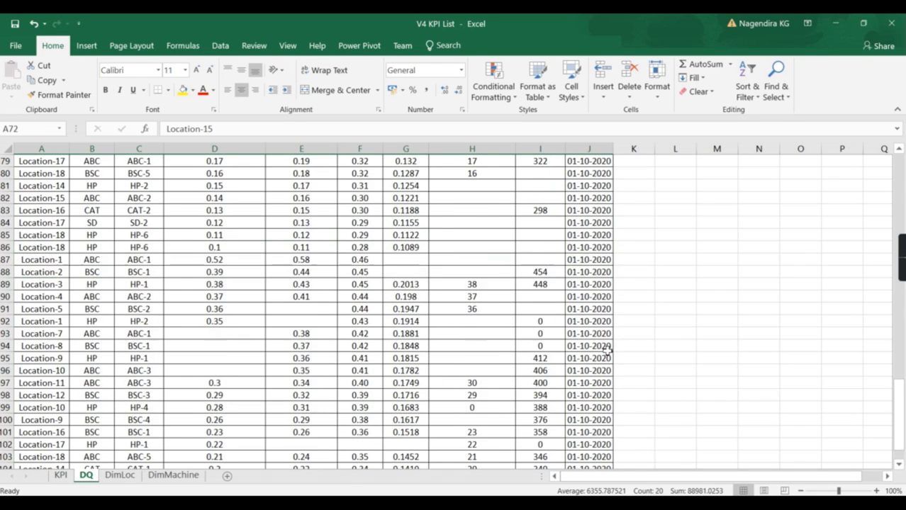
pyautogui.scroll(-2, 604, 340)
pyautogui.scroll(11, 606, 326)
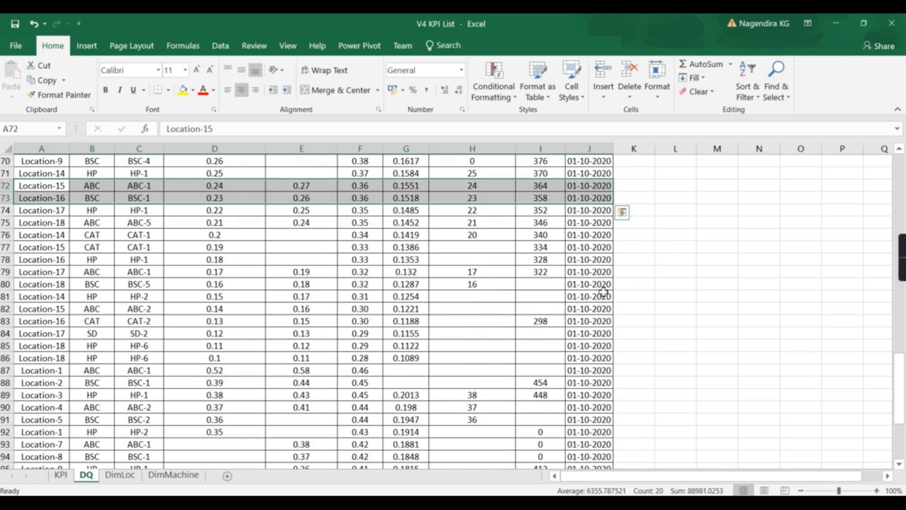
pyautogui.scroll(3, 601, 290)
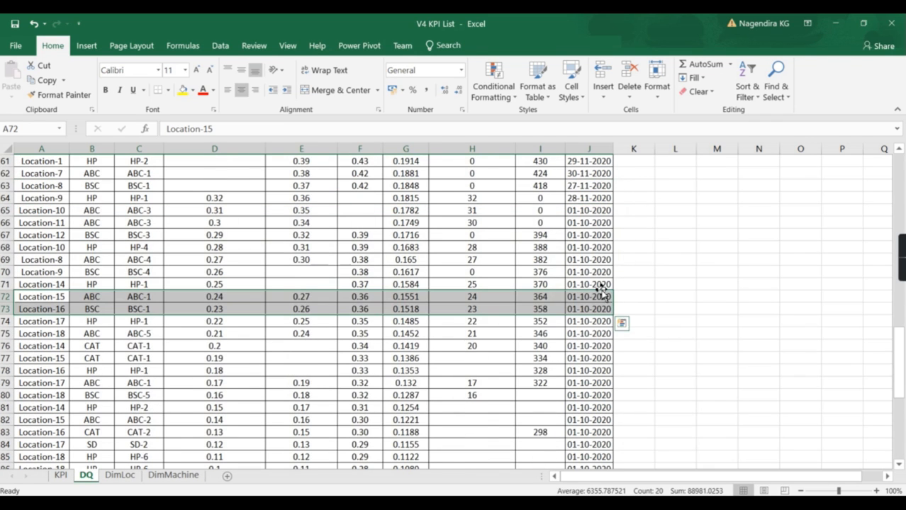
pyautogui.scroll(4, 220, 292)
pyautogui.scroll(3, 91, 320)
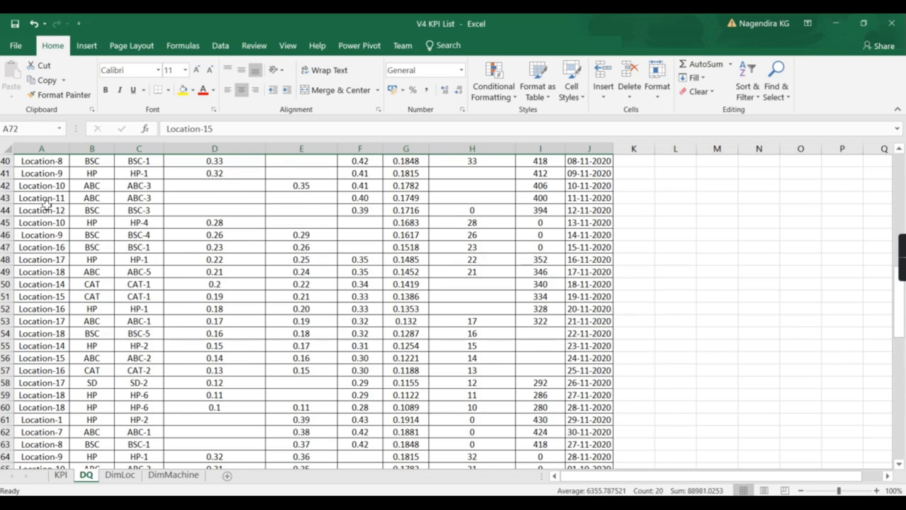
pyautogui.scroll(-9, 539, 341)
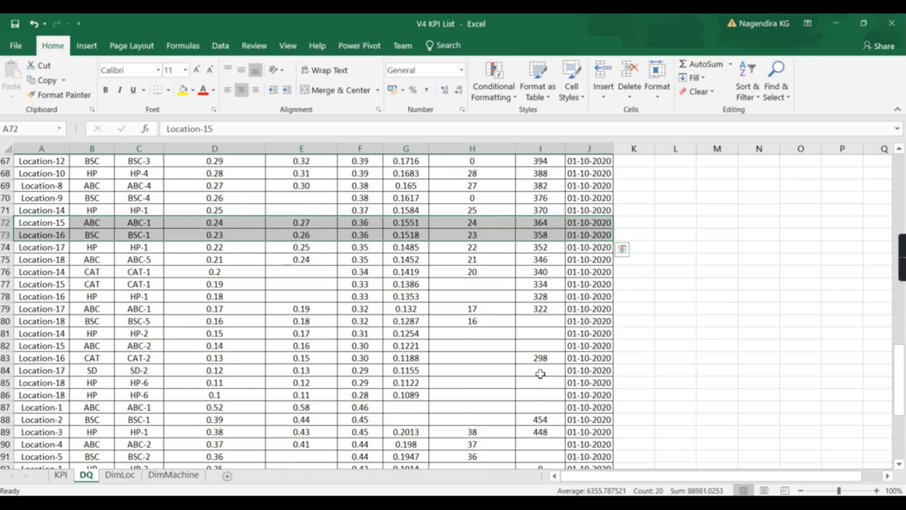
pyautogui.scroll(-10, 539, 374)
# - Highlight the 01-10-2020 rows 85 to 106 of the DQ sheet, and rows 22 to 64 across Location to Repair Cost
pyautogui.moveTo(589, 275); pyautogui.dragTo(47, 198)
pyautogui.scroll(4, 658, 329)
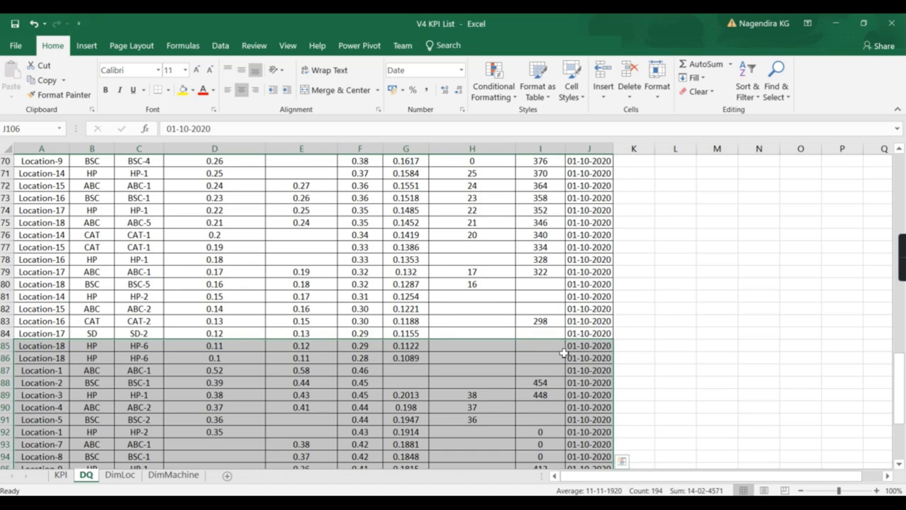
pyautogui.click(593, 346)
pyautogui.scroll(4, 624, 349)
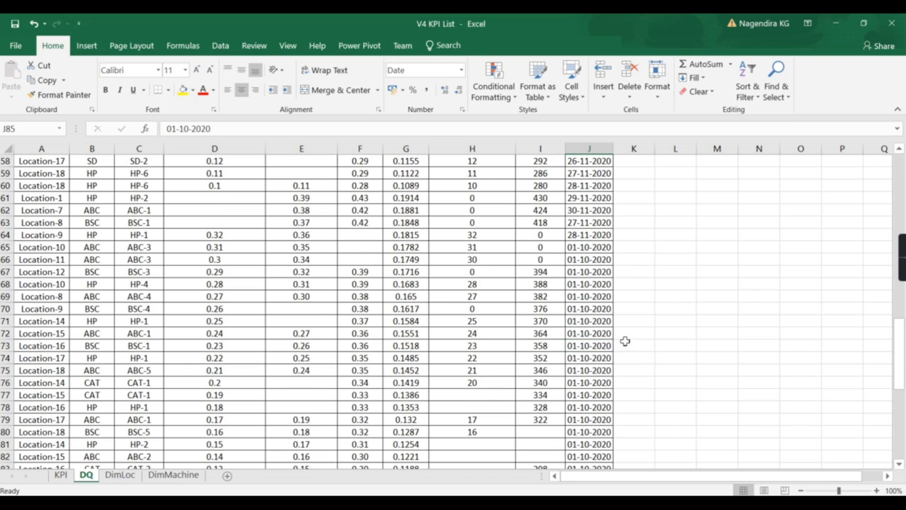
pyautogui.click(602, 235)
pyautogui.moveTo(600, 161); pyautogui.dragTo(602, 235)
pyautogui.moveTo(540, 238); pyautogui.dragTo(10, 126)
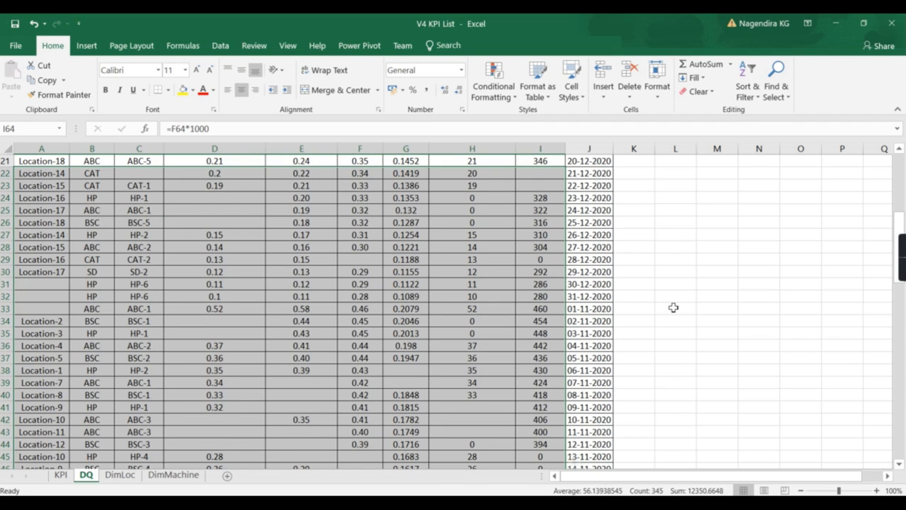
# - Examine the blank and zero values in the DQ sheet's October, November and December 2020 rows, ending at the column headers
pyautogui.scroll(-3, 673, 307)
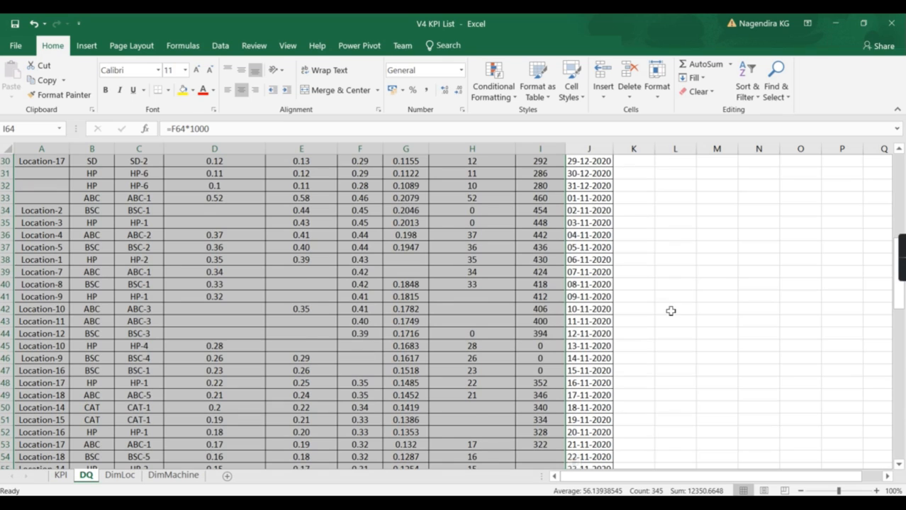
pyautogui.scroll(-3, 670, 310)
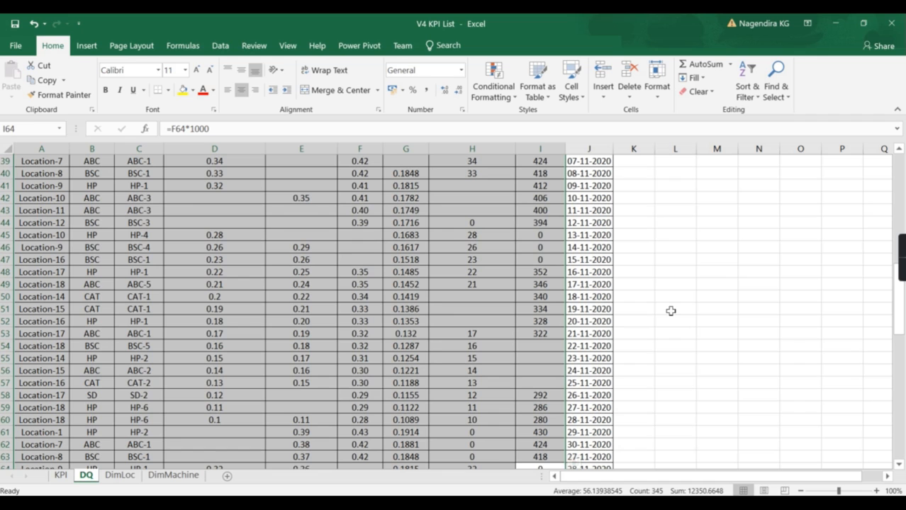
pyautogui.scroll(-1, 670, 310)
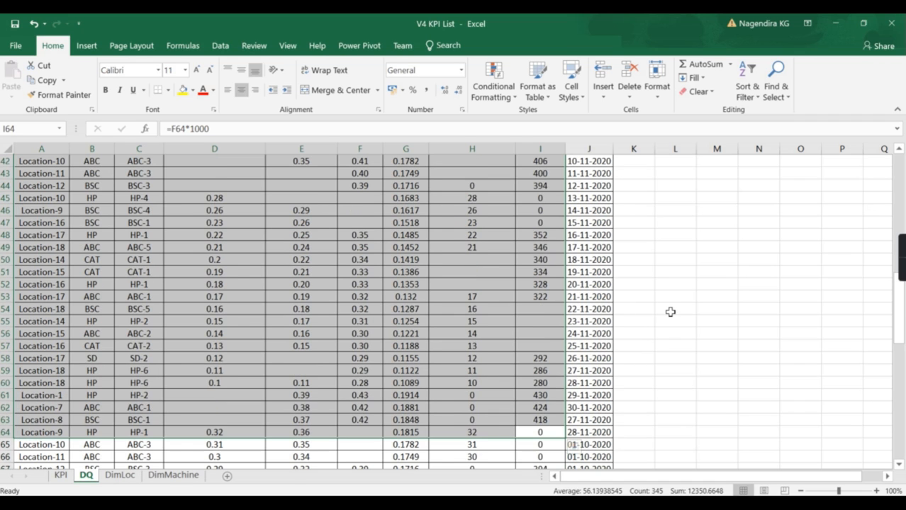
pyautogui.scroll(-5, 669, 312)
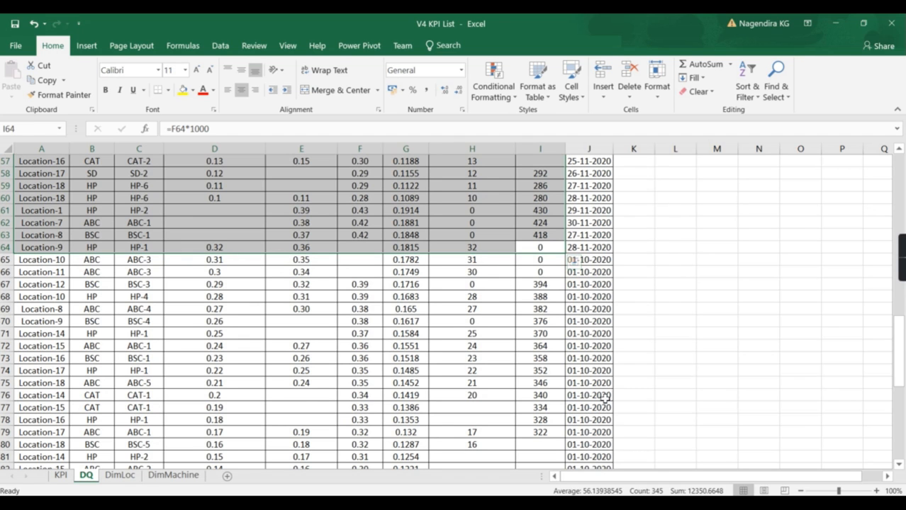
pyautogui.scroll(-2, 603, 397)
pyautogui.scroll(4, 604, 393)
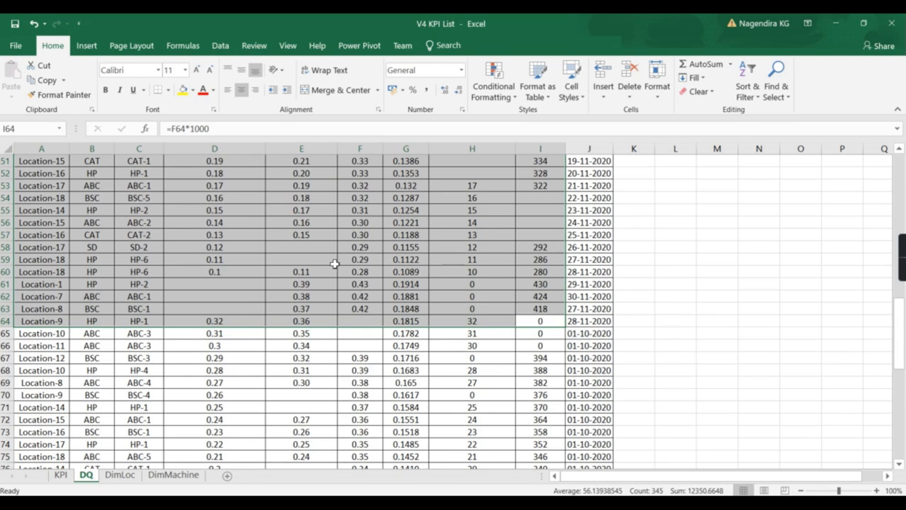
pyautogui.scroll(2, 566, 273)
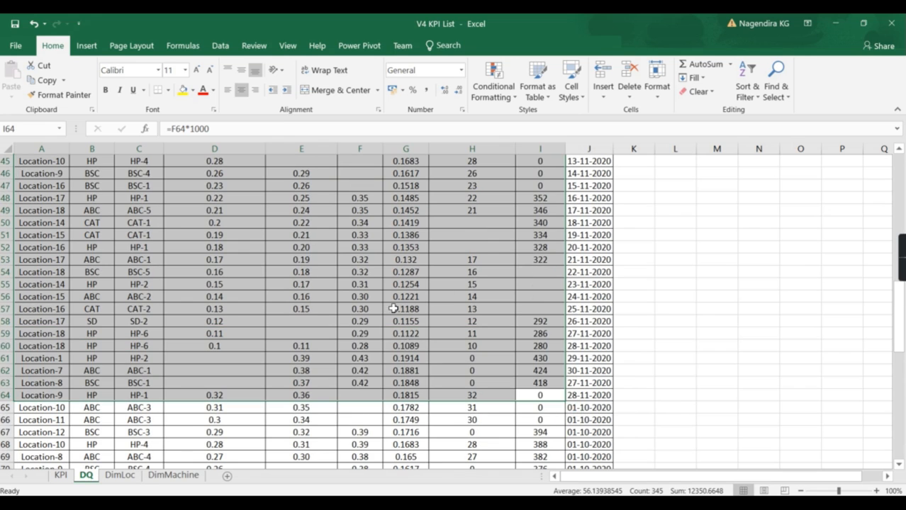
pyautogui.scroll(6, 378, 354)
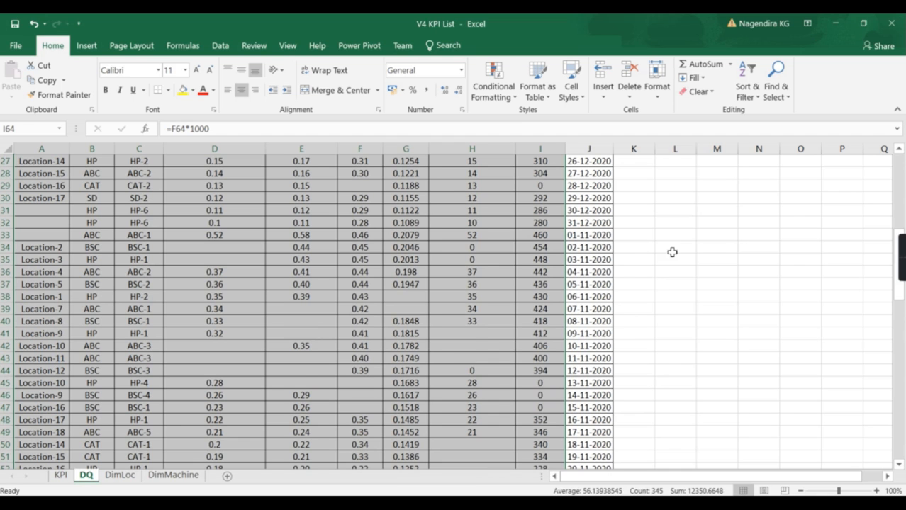
pyautogui.scroll(3, 618, 272)
pyautogui.scroll(3, 619, 271)
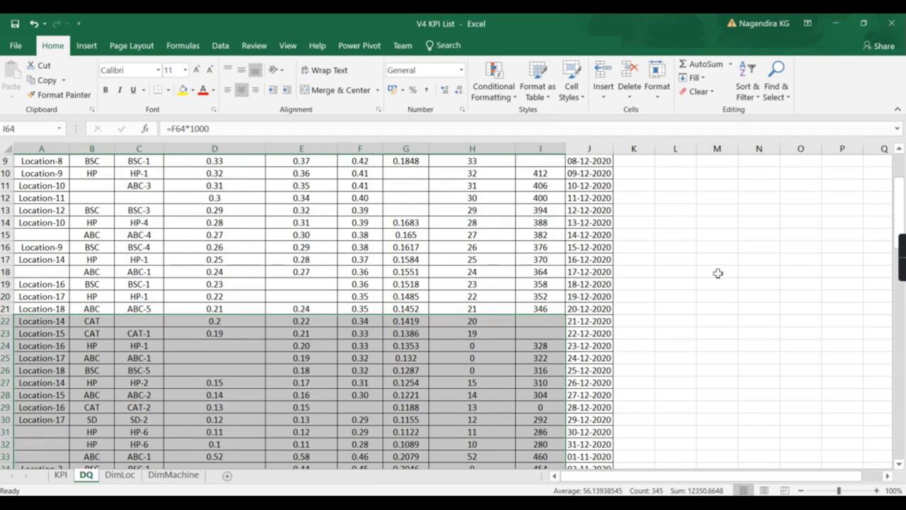
pyautogui.scroll(3, 718, 273)
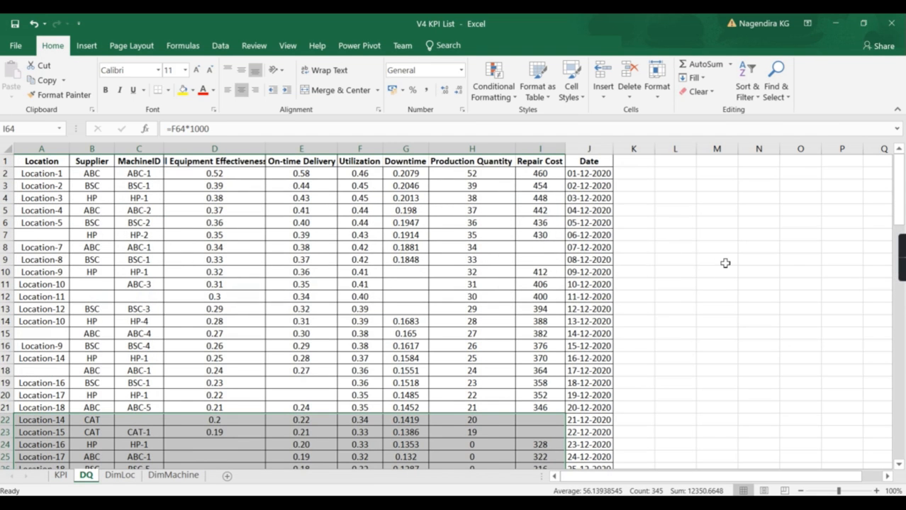
# - Return to the Power BI Data Quality Assurance report, collapse the Fields pane and set the downtime threshold to 0.13
pyautogui.click(835, 24)
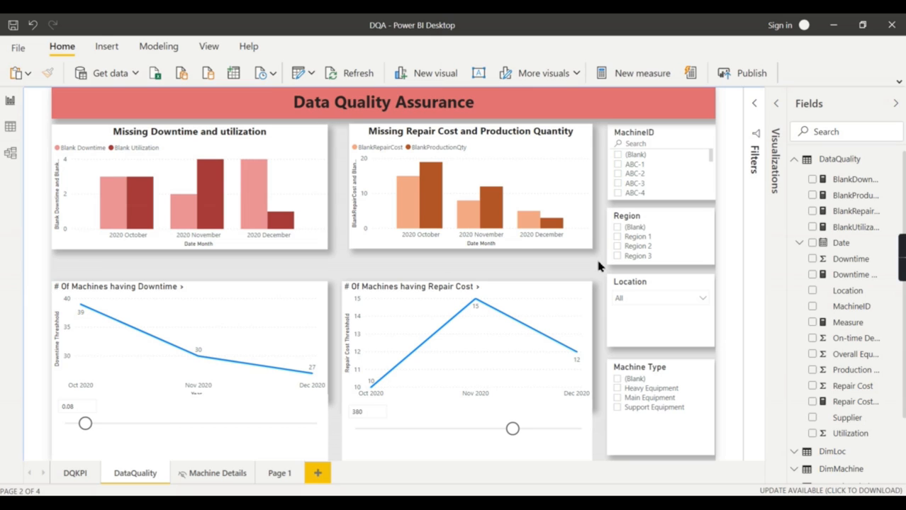
pyautogui.click(895, 104)
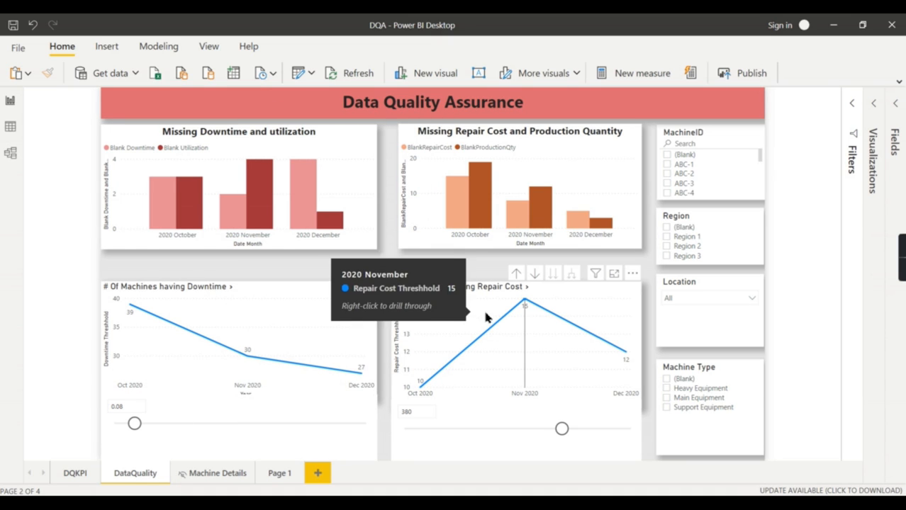
pyautogui.click(181, 272)
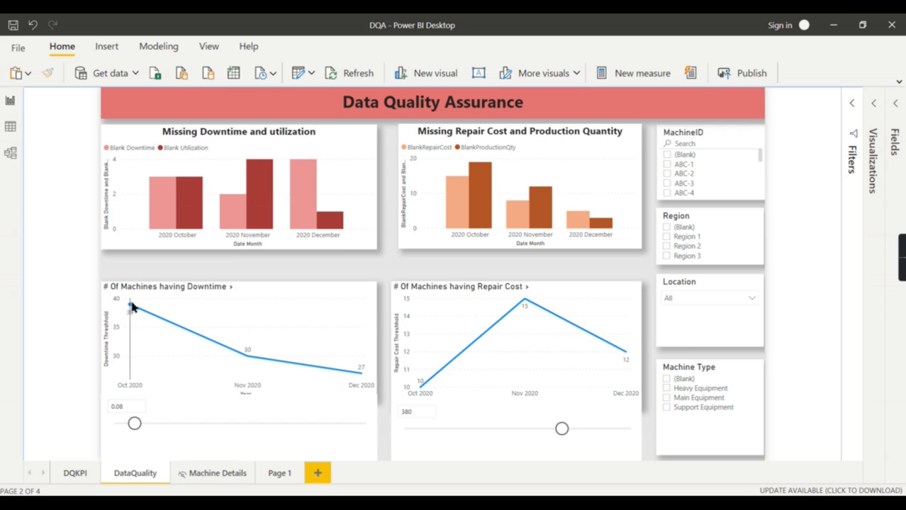
pyautogui.moveTo(135, 423); pyautogui.dragTo(147, 423)
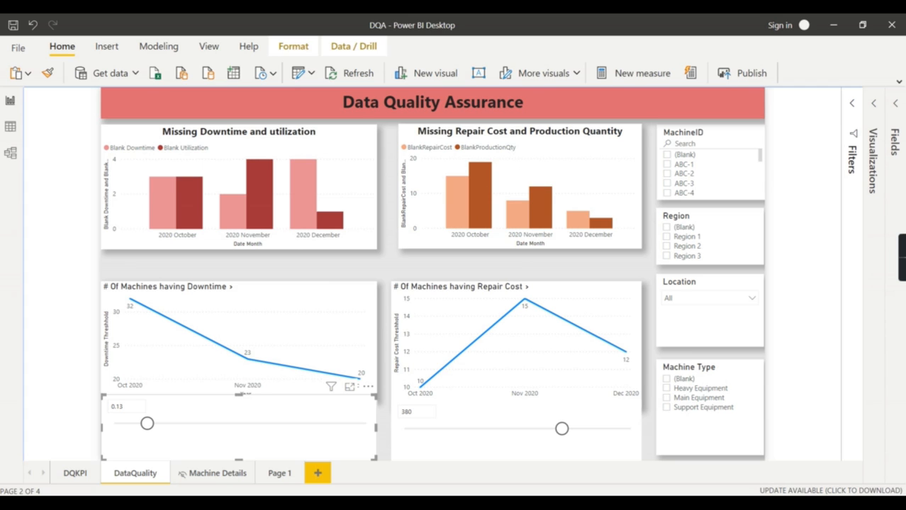
# - In Excel's DQ sheet, highlight Repair Cost cells I2:I7, inspect the formula in I10 and return to Power BI
pyautogui.hotkey('alt', 'Tab')
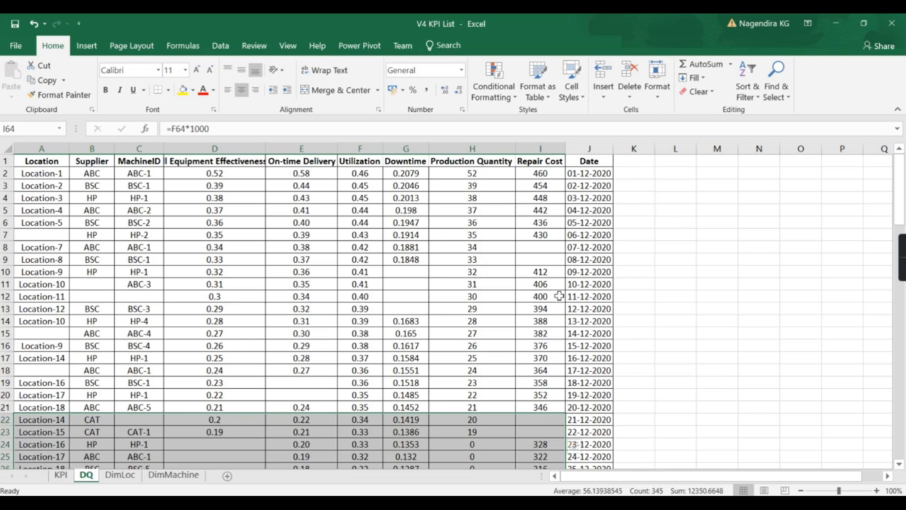
pyautogui.moveTo(546, 176); pyautogui.dragTo(550, 234)
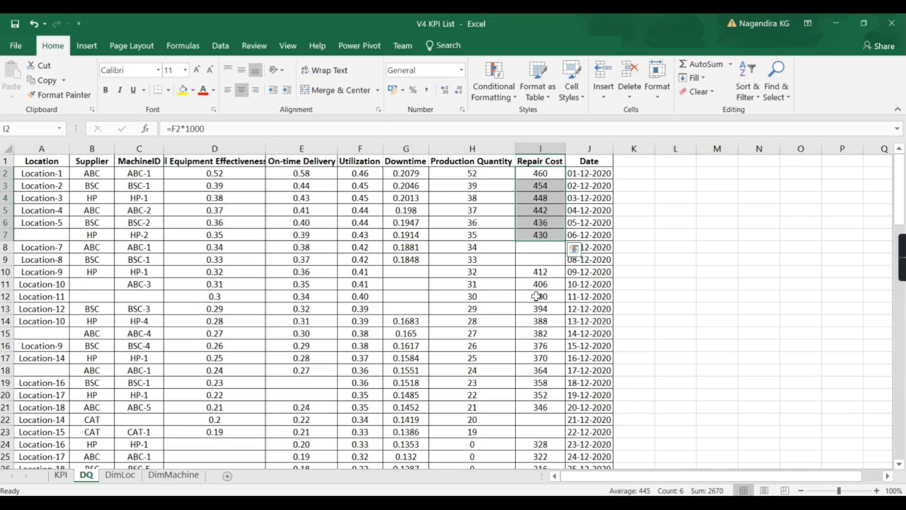
pyautogui.doubleClick(555, 274)
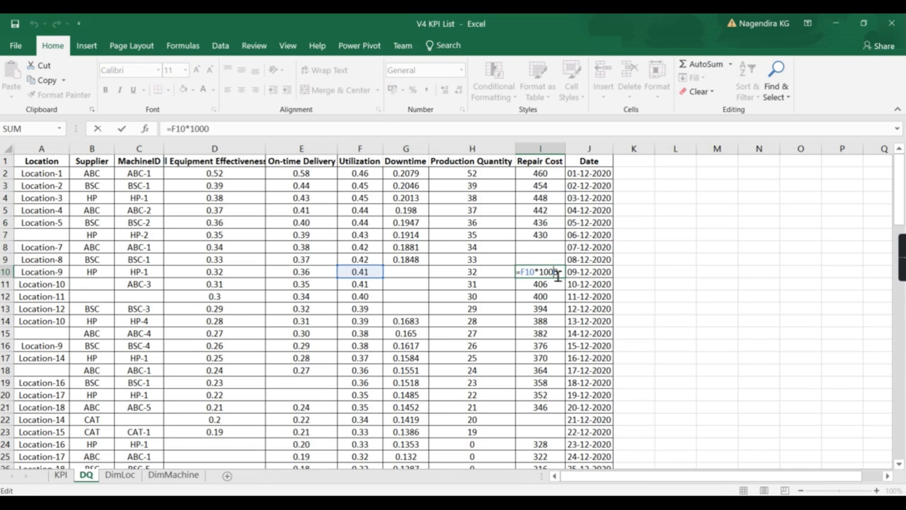
pyautogui.click(698, 287)
pyautogui.click(550, 275)
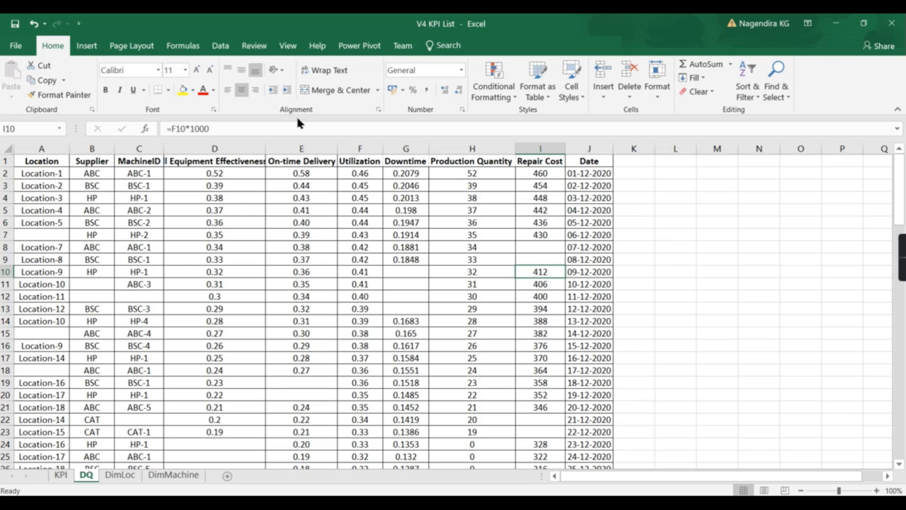
pyautogui.click(730, 273)
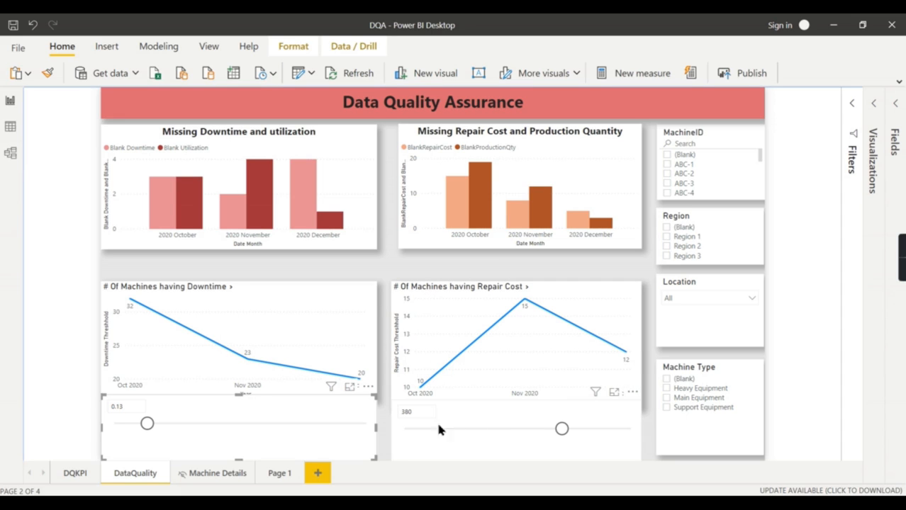
# - Set the repair cost threshold to 430 and check the December 2020 point on the # Of Machines having Repair Cost chart
pyautogui.moveTo(562, 428); pyautogui.dragTo(584, 433)
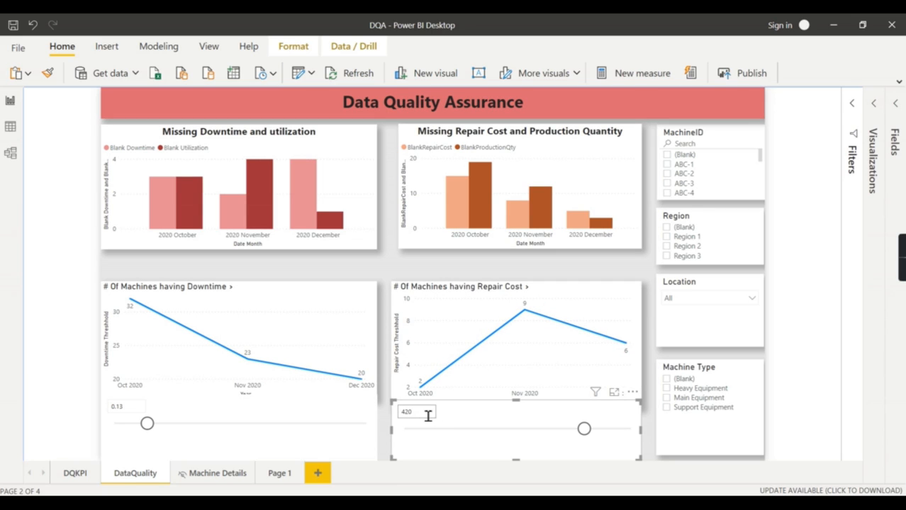
pyautogui.moveTo(594, 434); pyautogui.dragTo(601, 434)
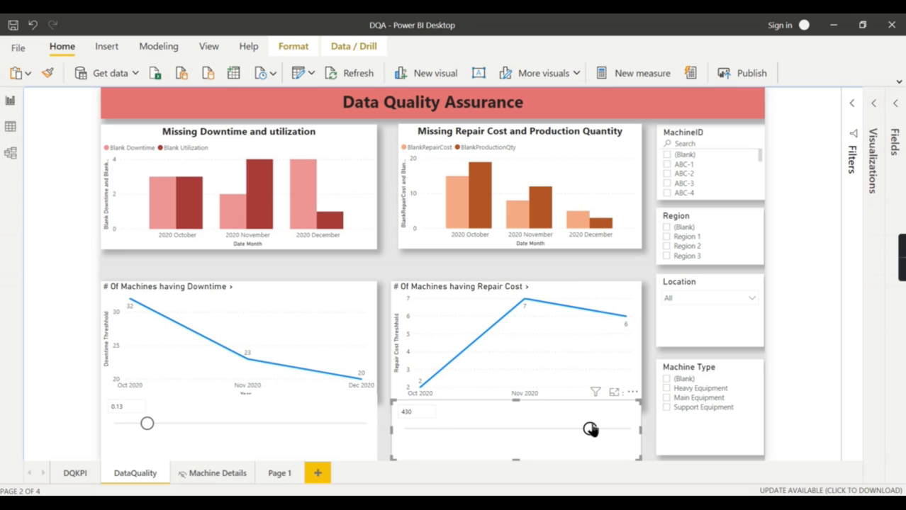
pyautogui.moveTo(626, 330)
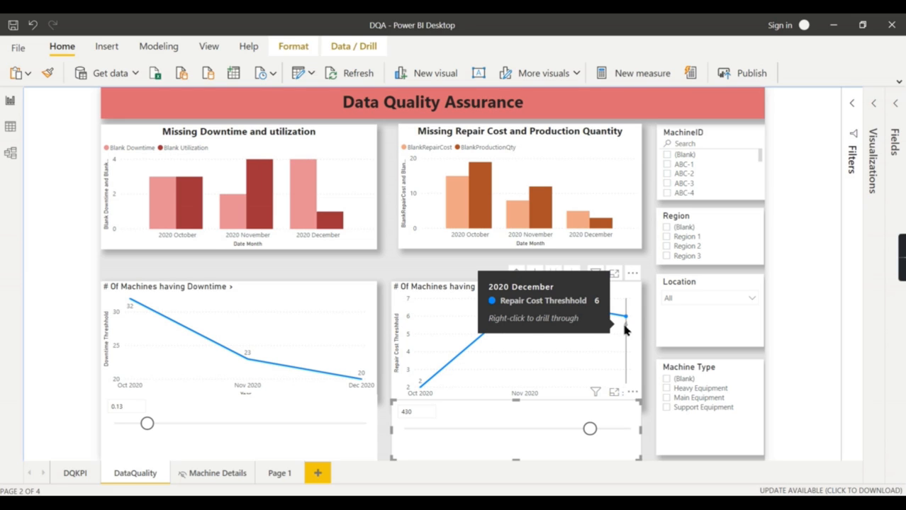
pyautogui.click(416, 261)
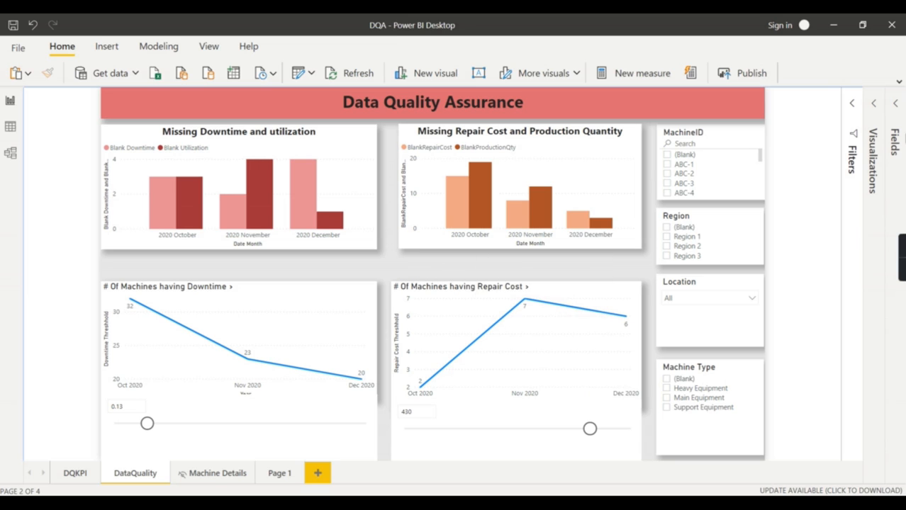
# - Select the # Of Machines having Repair Cost chart and view the DAX formula of DataQuality's Repair Cost Threshhold measure
pyautogui.click(896, 103)
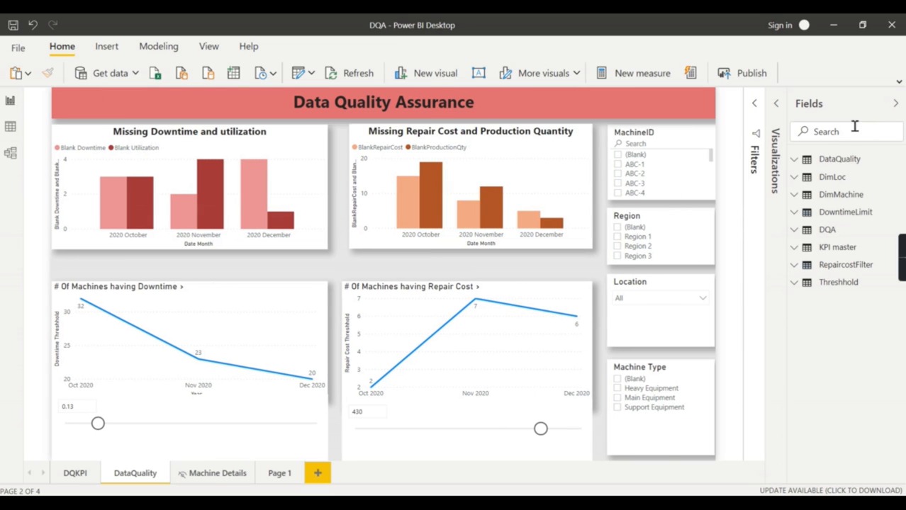
pyautogui.click(537, 290)
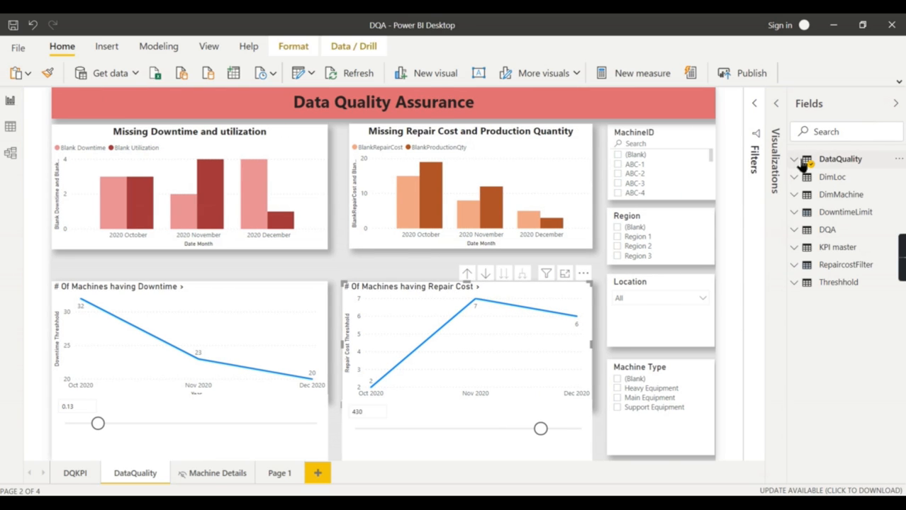
pyautogui.click(801, 163)
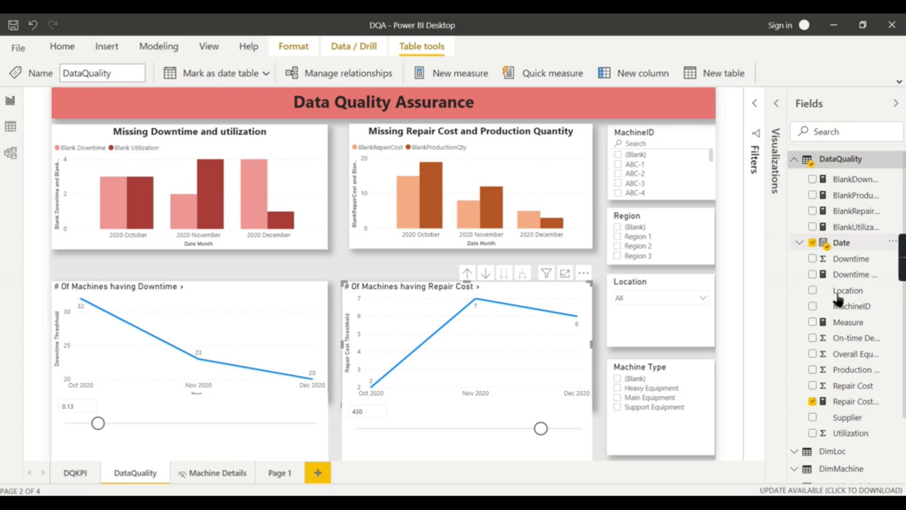
pyautogui.click(843, 402)
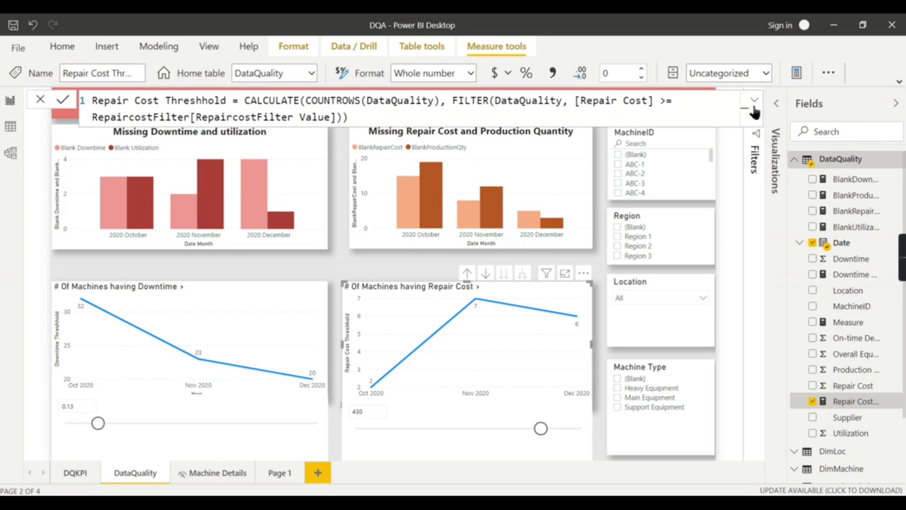
pyautogui.click(754, 100)
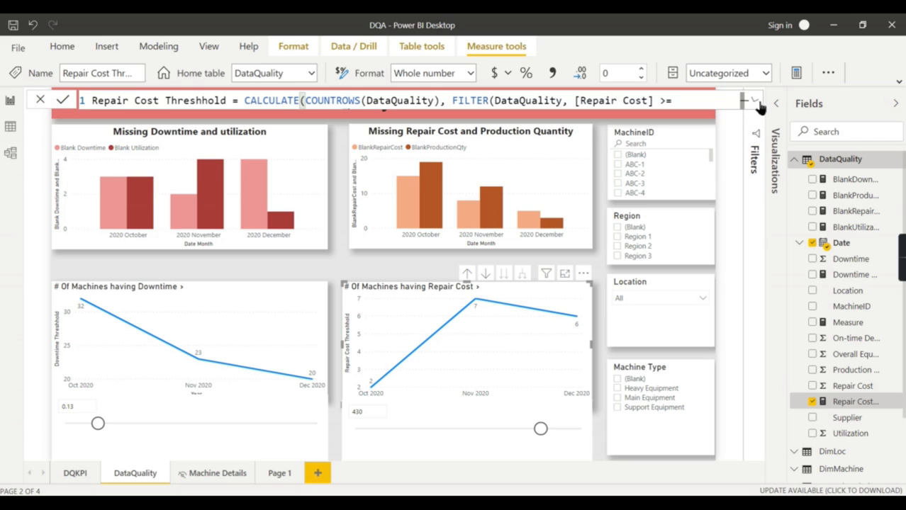
# - Read the full Repair Cost Threshhold formula, select the repair cost slicer and view the DAX formula of its RepaircostFilter field
pyautogui.click(754, 100)
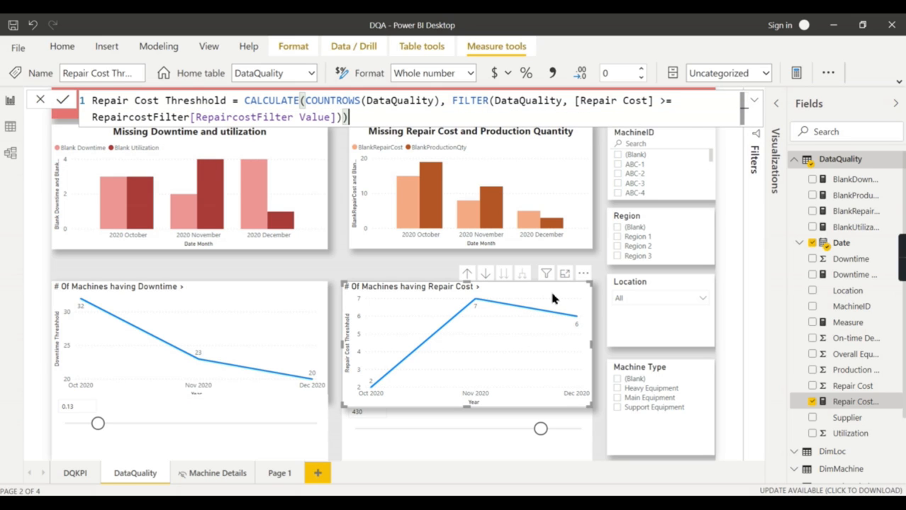
pyautogui.click(434, 435)
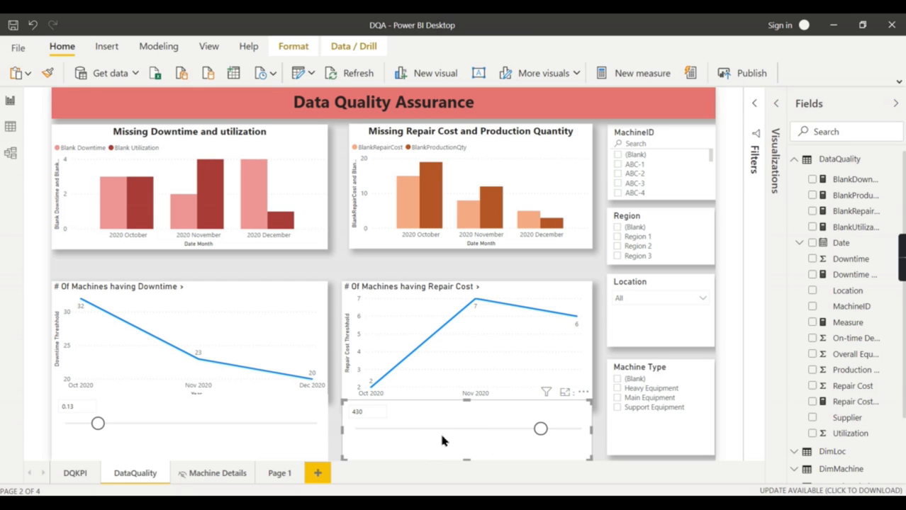
pyautogui.click(876, 162)
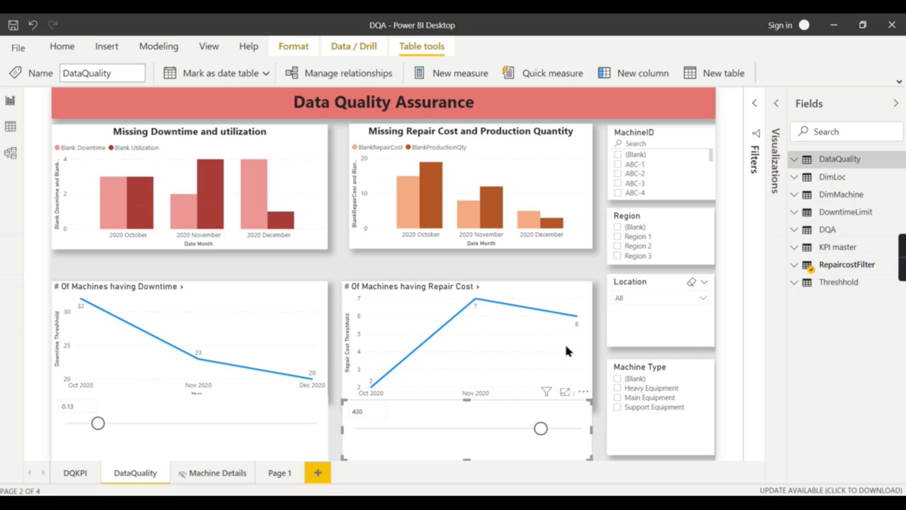
pyautogui.click(844, 266)
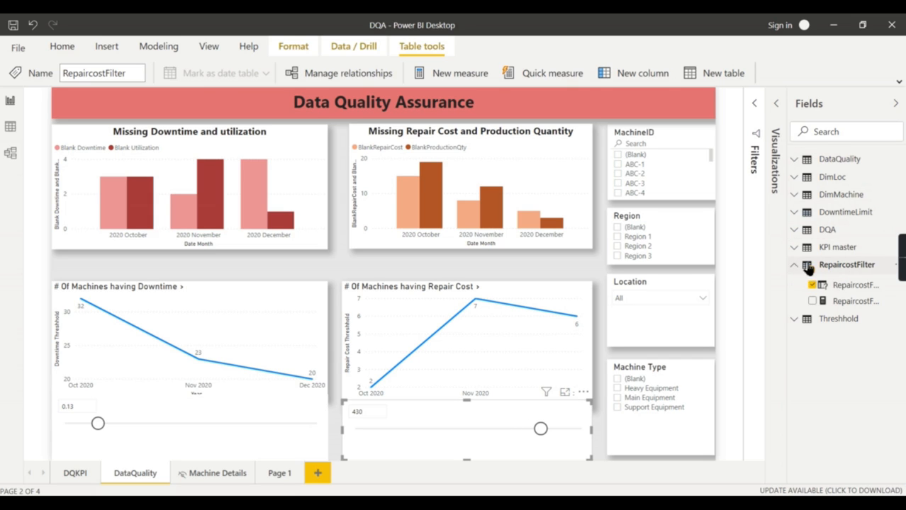
pyautogui.click(842, 284)
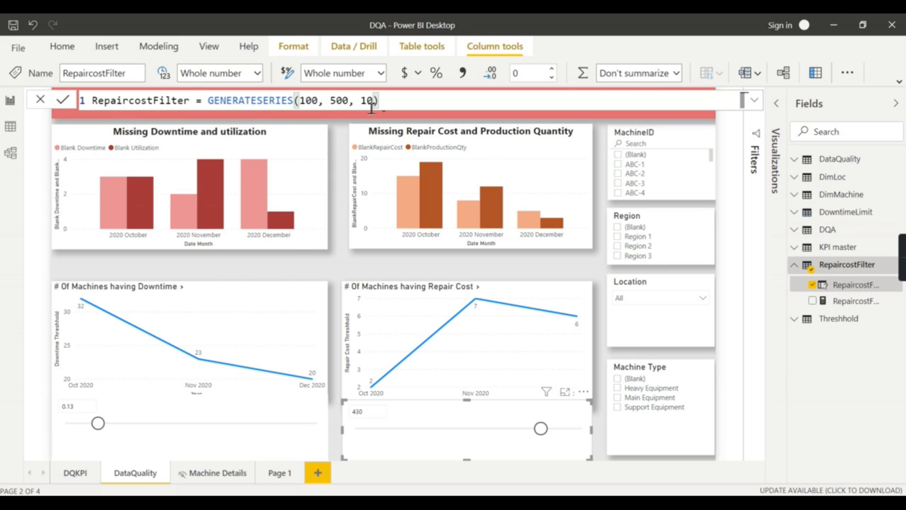
# - Set the repair cost threshold to 440 and view the DAX formula of the RepaircostFilter Value measure
pyautogui.moveTo(543, 431); pyautogui.dragTo(546, 430)
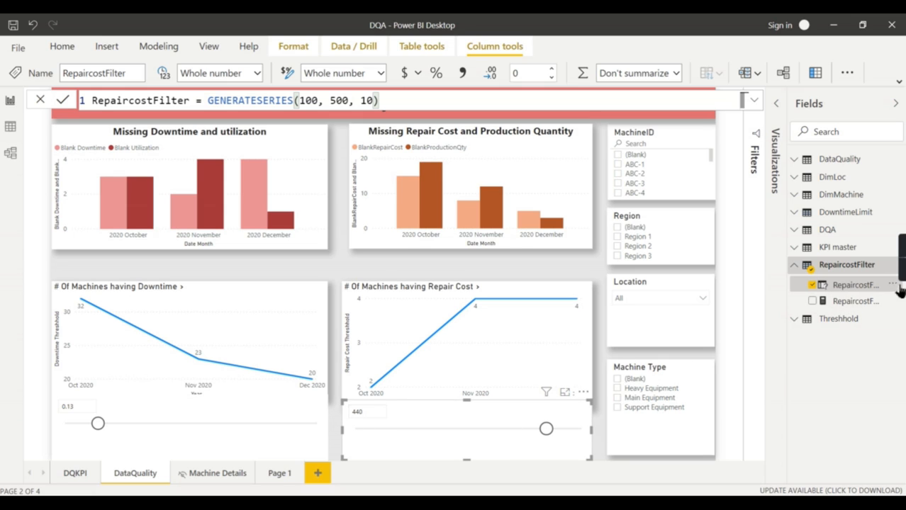
pyautogui.click(854, 302)
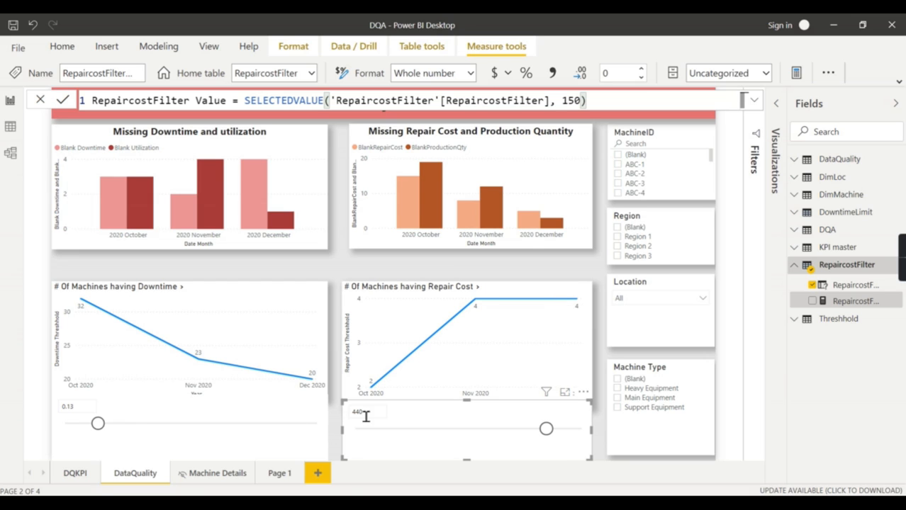
# - Select the # Of Machines having Repair Cost chart and compare the DAX formulas of Repair Cost Threshhold and RepaircostFilter Value
pyautogui.click(712, 274)
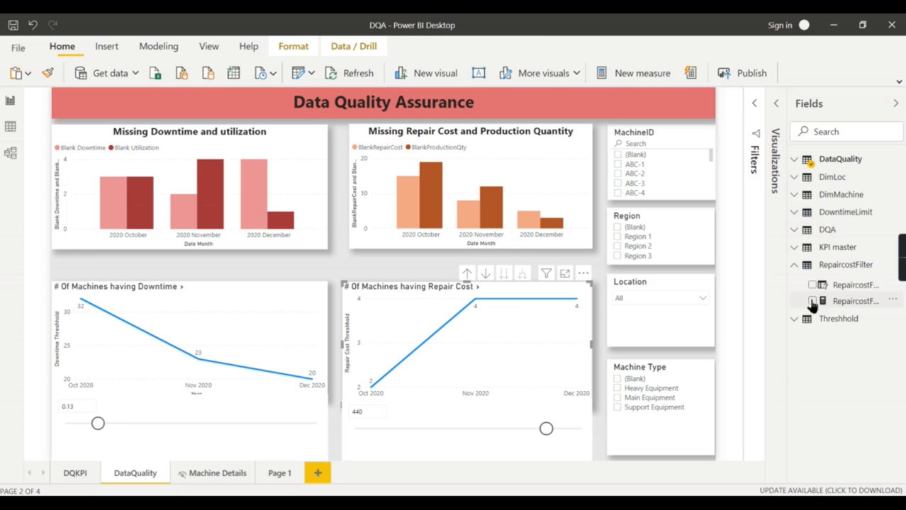
pyautogui.click(800, 160)
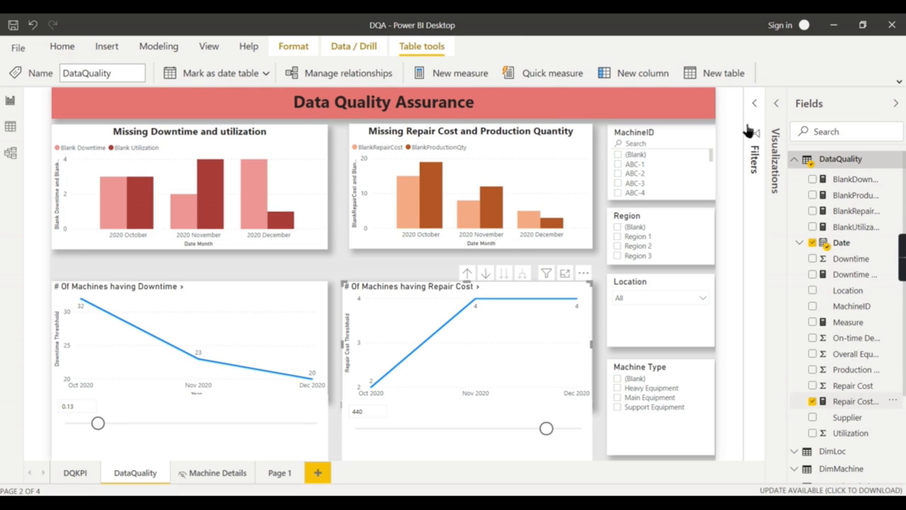
pyautogui.click(755, 101)
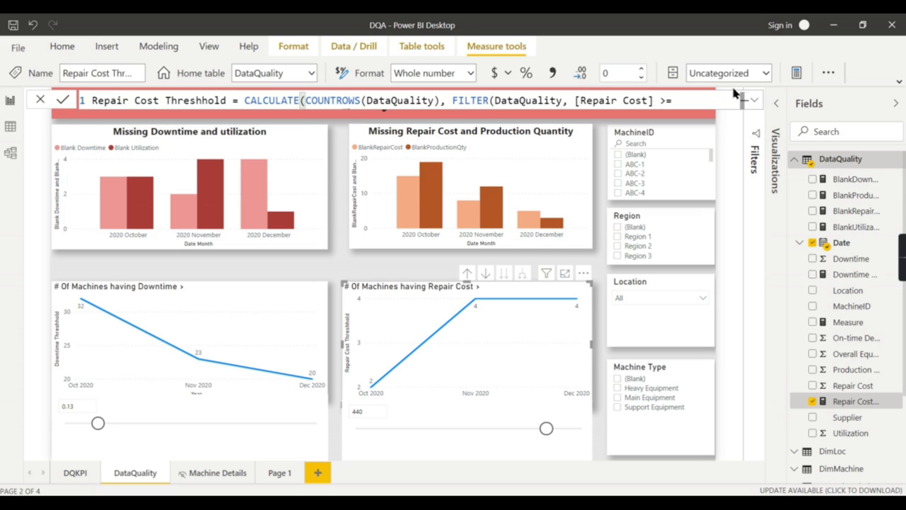
pyautogui.click(754, 100)
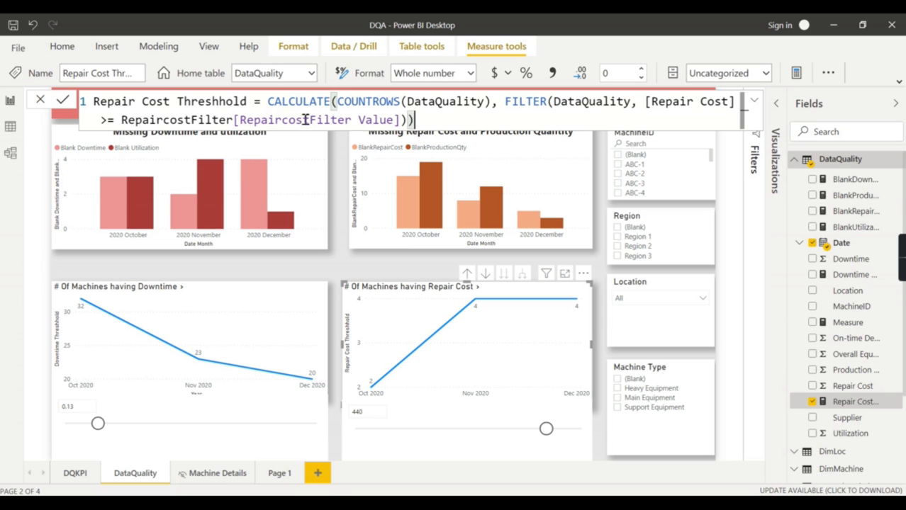
pyautogui.click(800, 161)
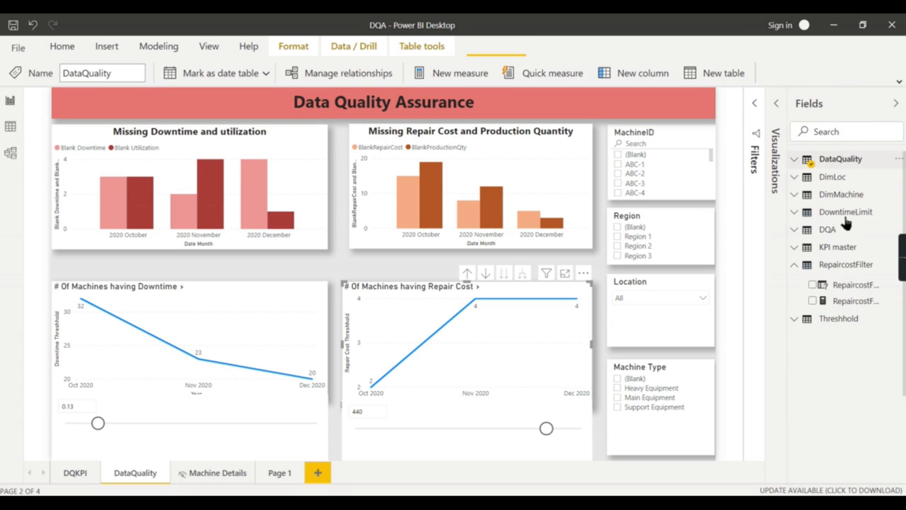
pyautogui.click(851, 300)
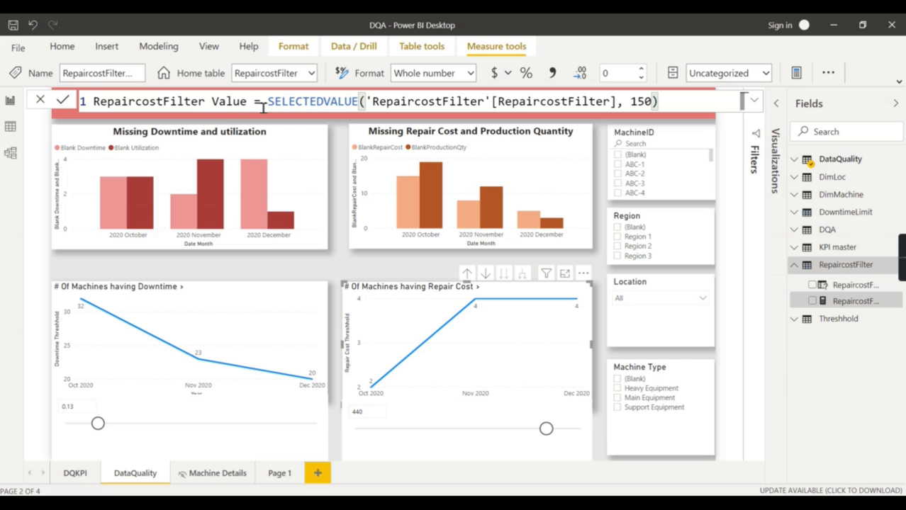
pyautogui.click(799, 160)
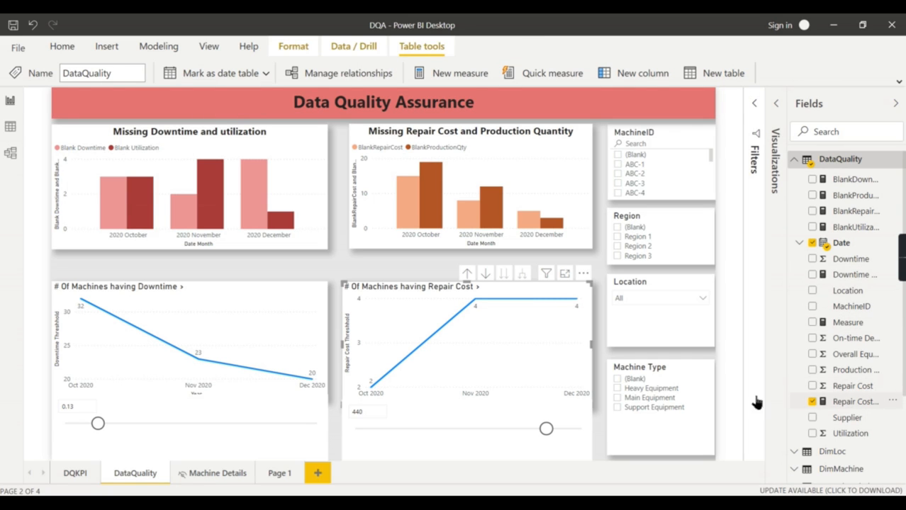
pyautogui.click(847, 402)
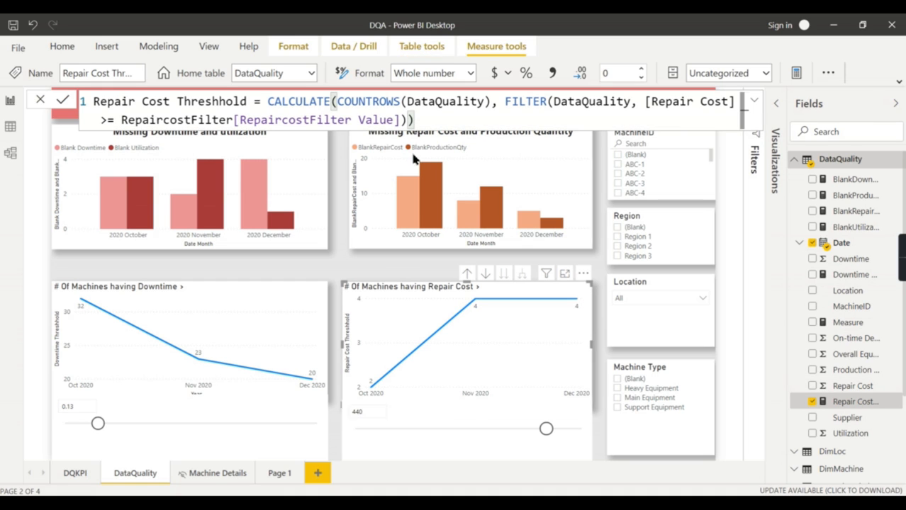
# - Set the repair cost threshold to 400 and drill through from the repair cost chart's December 2020 point to Machine Details
pyautogui.moveTo(545, 428); pyautogui.dragTo(478, 429)
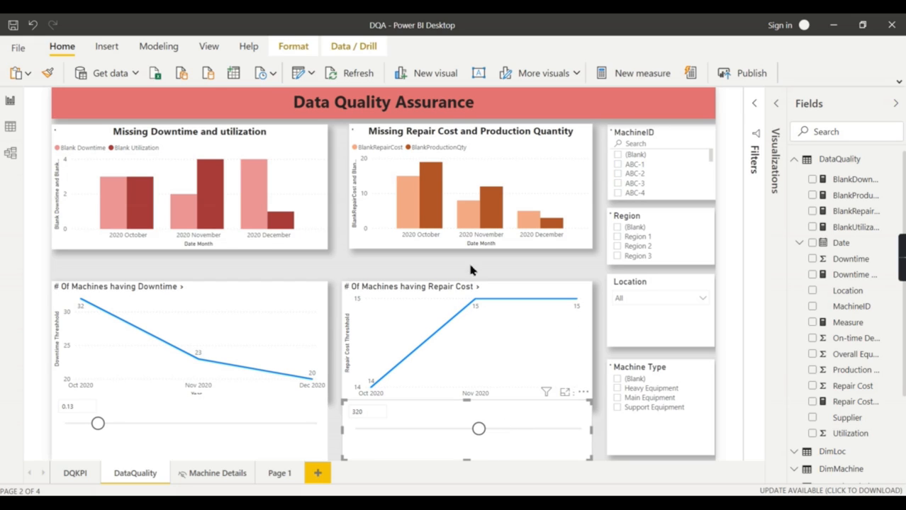
pyautogui.moveTo(512, 438); pyautogui.dragTo(542, 438)
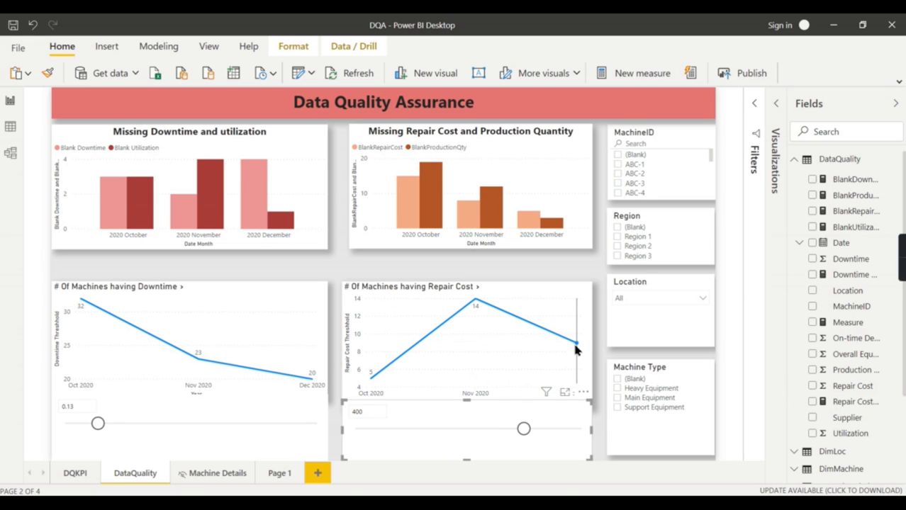
pyautogui.moveTo(577, 348)
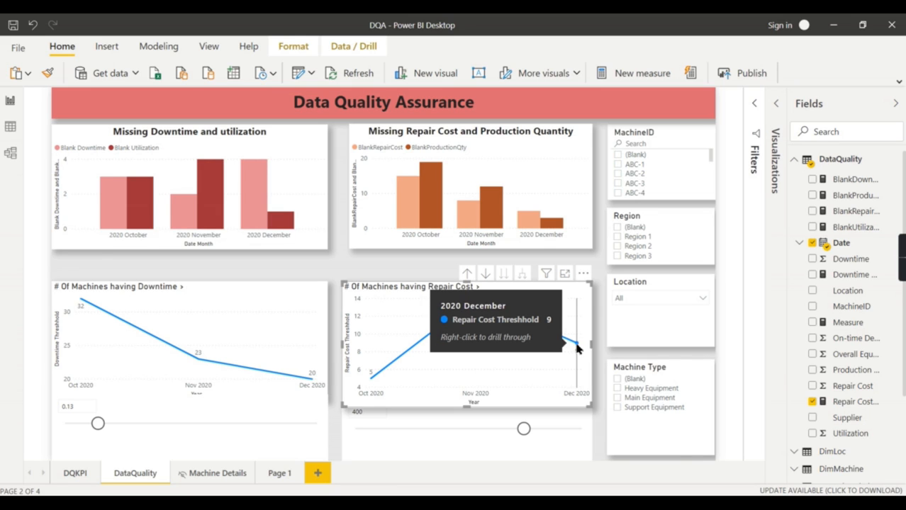
pyautogui.rightClick(577, 349)
pyautogui.moveTo(647, 410)
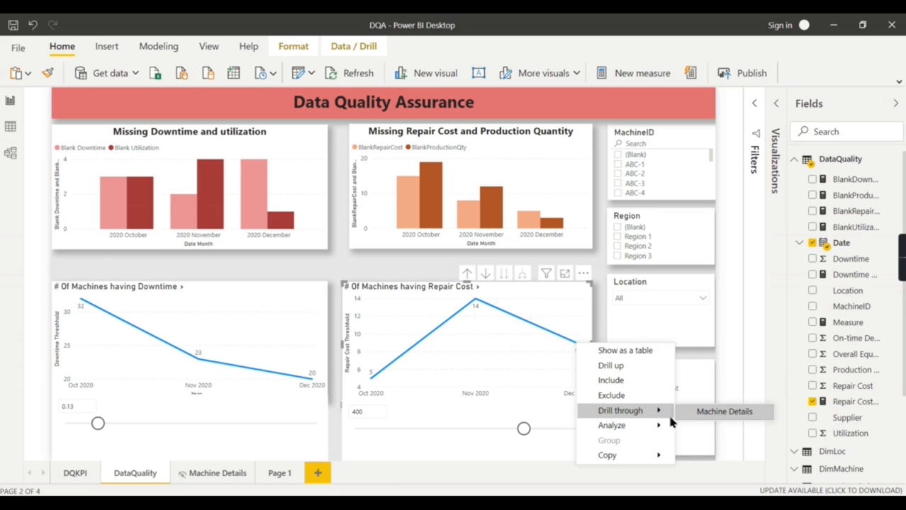
pyautogui.click(736, 418)
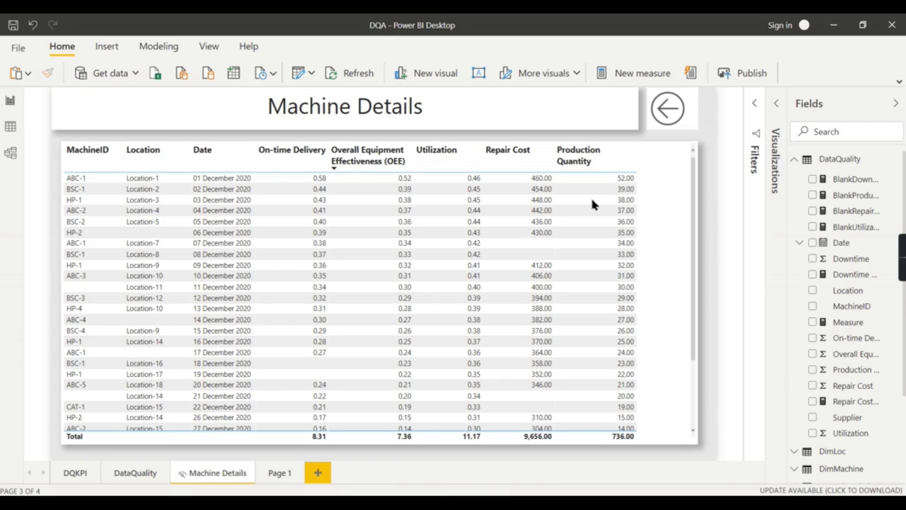
# - Return to the Data Quality Assurance report and drill through to Machine Details from the December 2020 repair cost point again
pyautogui.keyDown('ctrl'); pyautogui.click(669, 110); pyautogui.keyUp('ctrl')
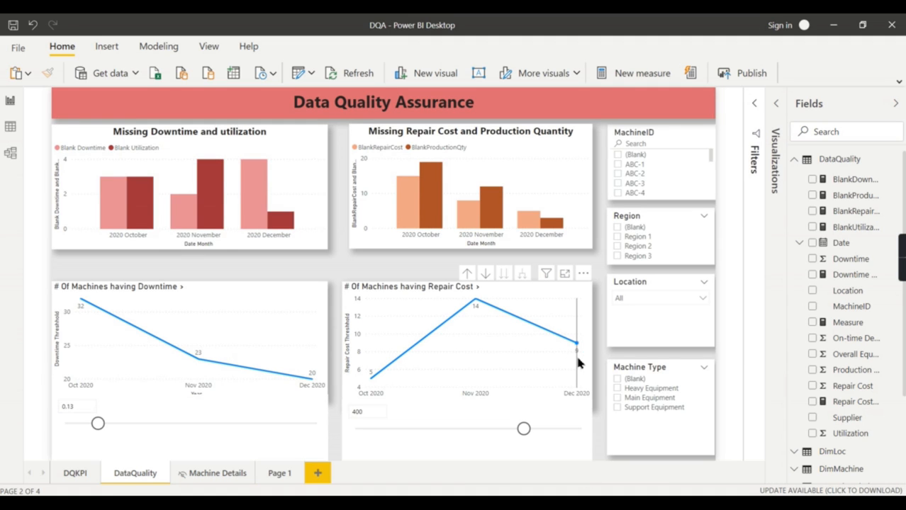
pyautogui.moveTo(578, 360)
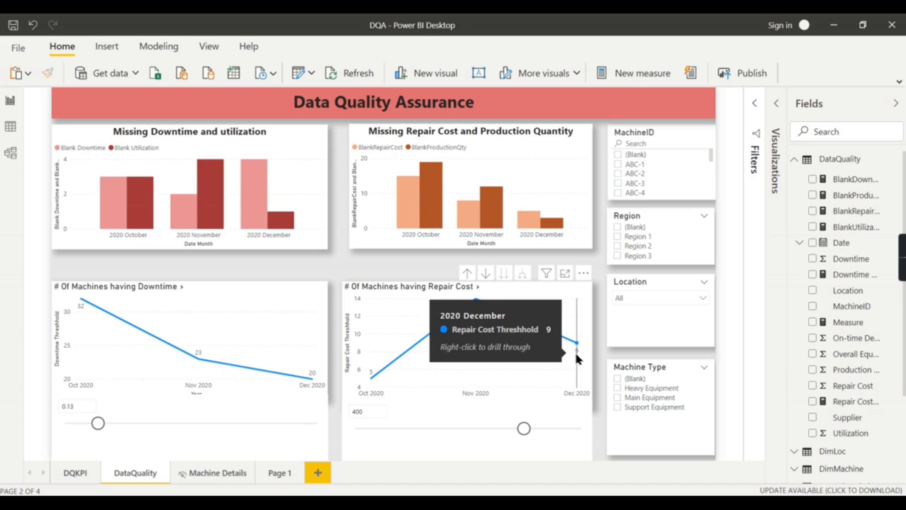
pyautogui.rightClick(575, 358)
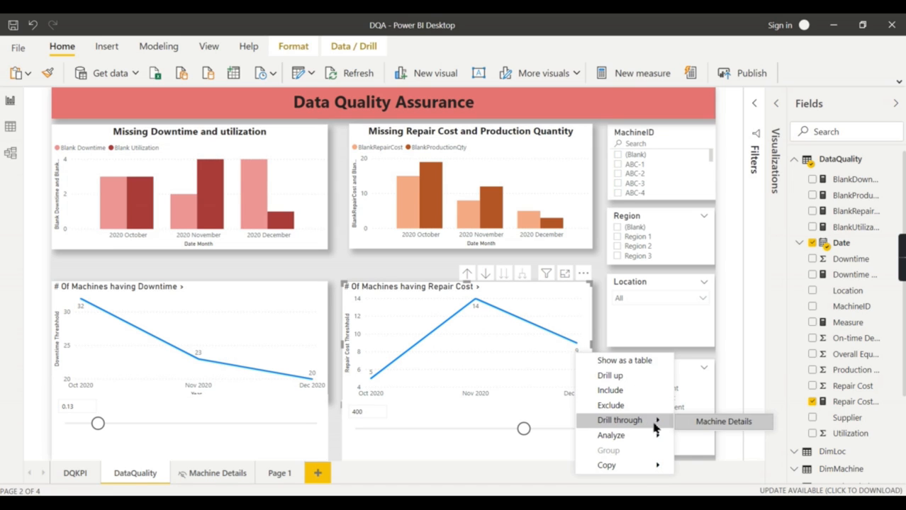
pyautogui.click(717, 425)
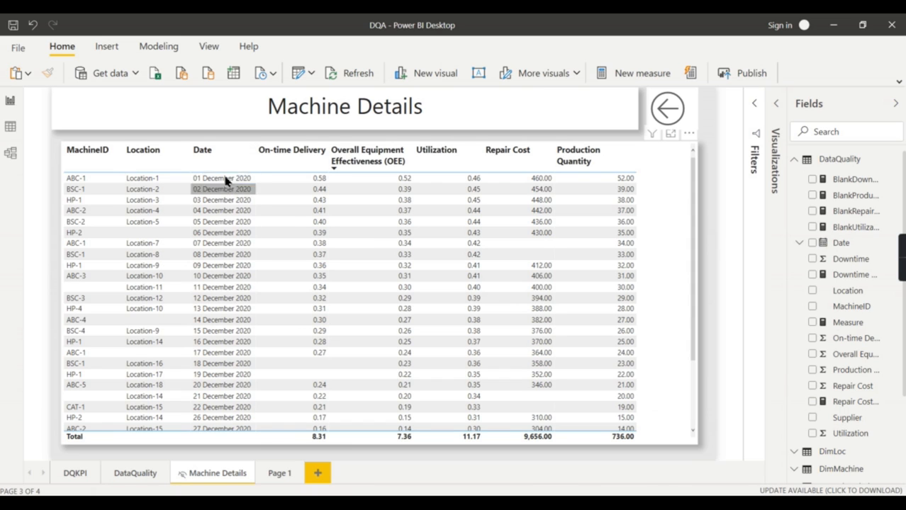
# - Expand the Visualizations pane, recheck the December 2020 repair cost point on the DataQuality page and reopen the Machine Details page
pyautogui.click(773, 104)
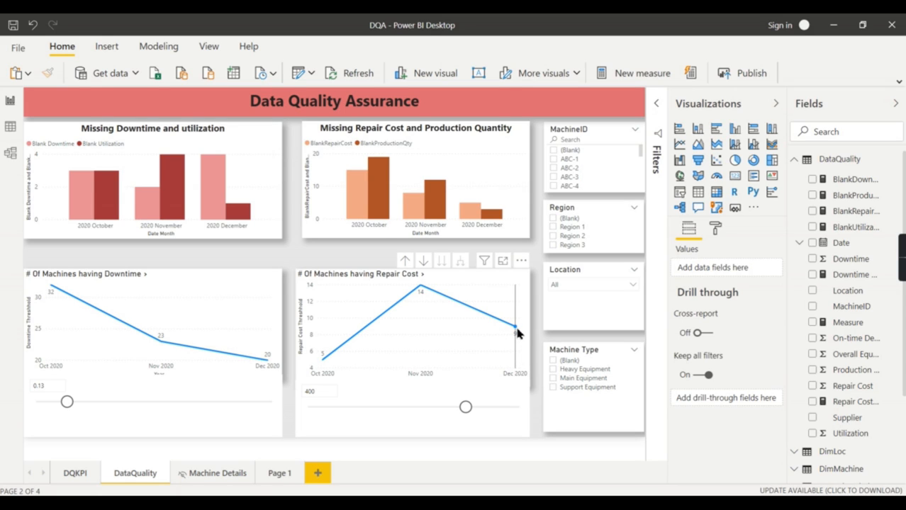
pyautogui.moveTo(517, 333)
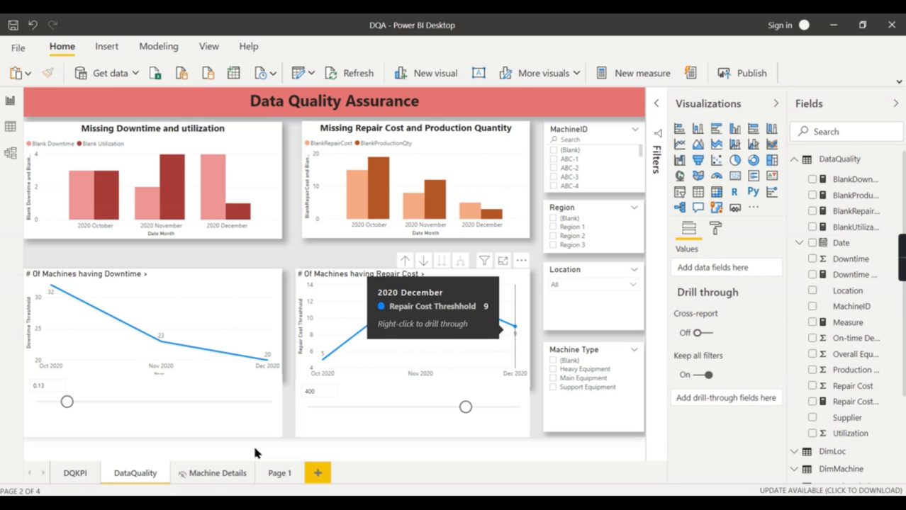
pyautogui.click(214, 479)
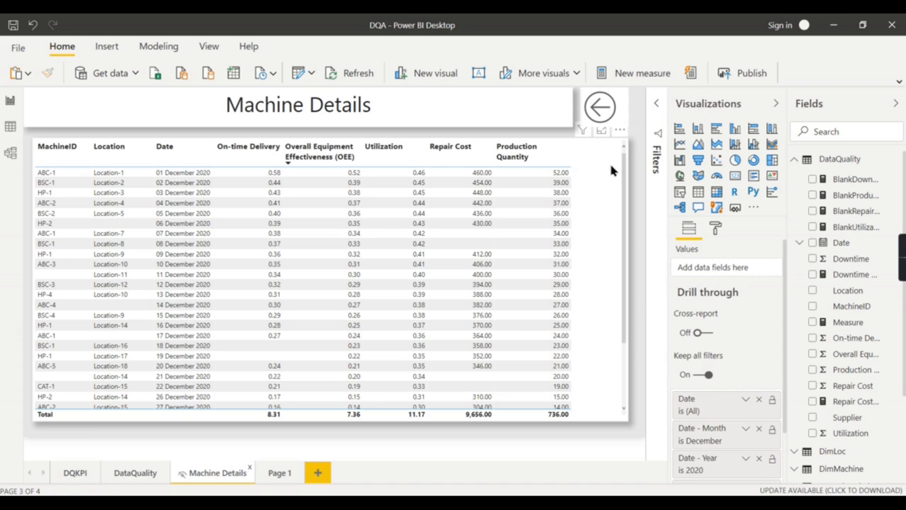
# - Select the Machine Details table and view the DAX formula of the Repair Cost Threshhold measure
pyautogui.click(609, 161)
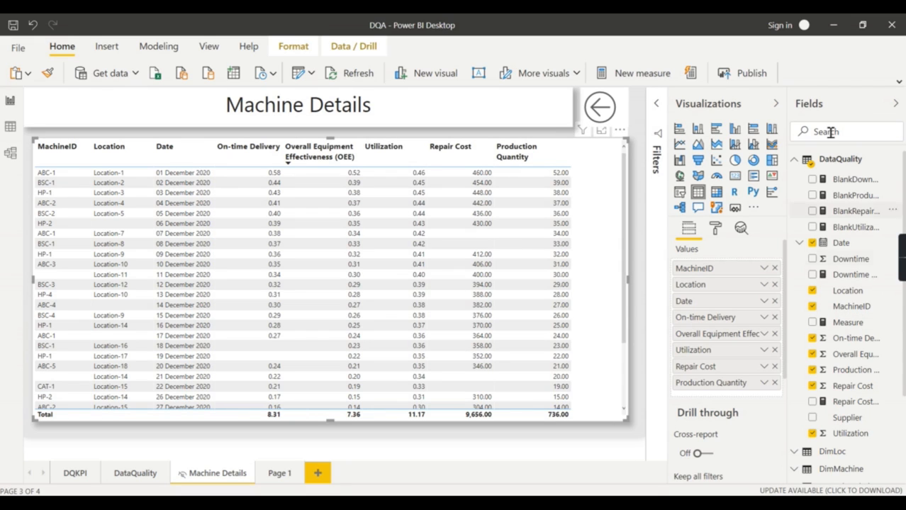
pyautogui.click(857, 406)
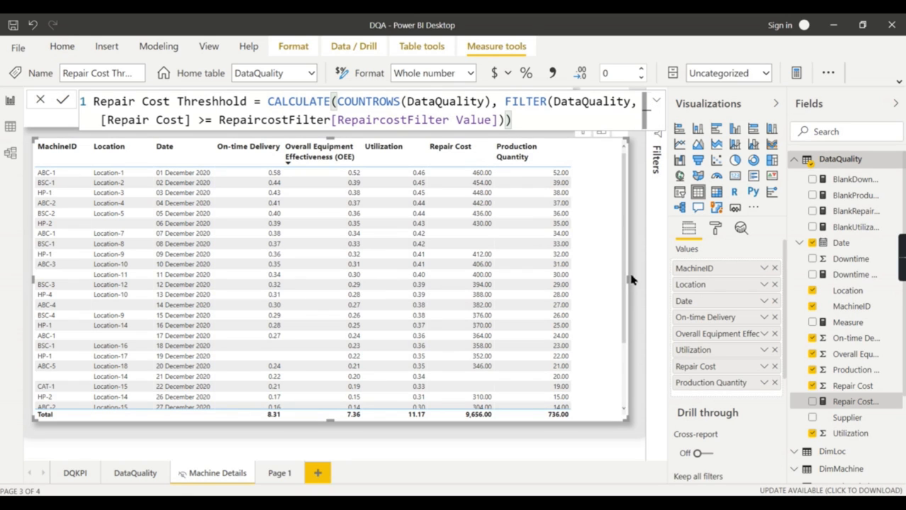
# - Filter the Machine Details table by the Repair Cost Threshhold measure to show items when the value is 1
pyautogui.click(636, 191)
pyautogui.click(657, 150)
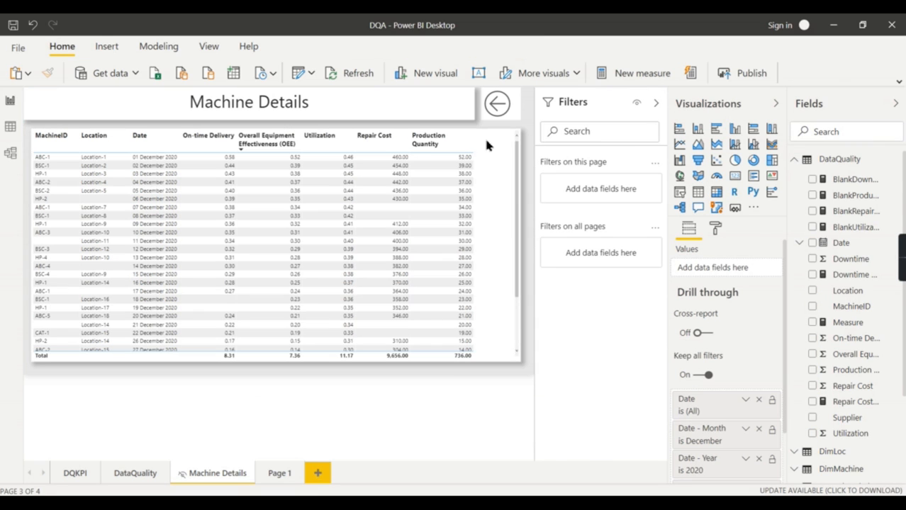
pyautogui.click(520, 216)
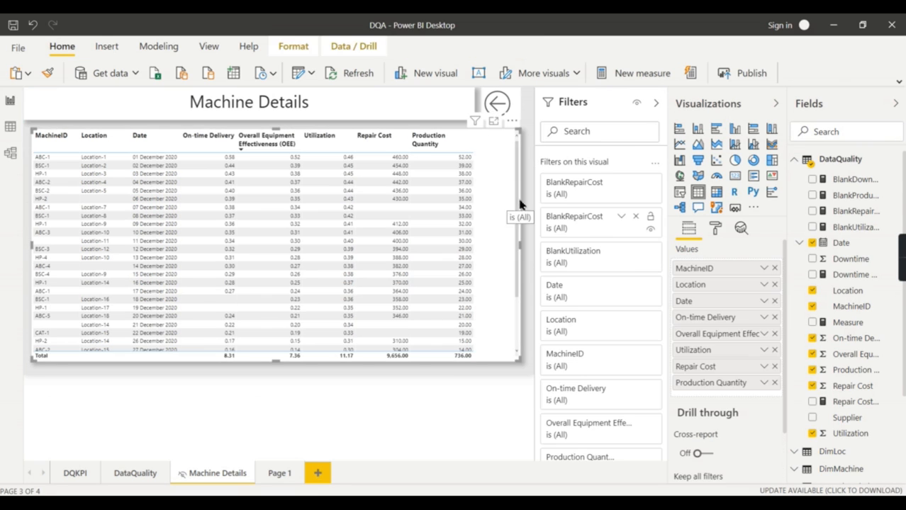
pyautogui.moveTo(858, 401); pyautogui.dragTo(626, 378)
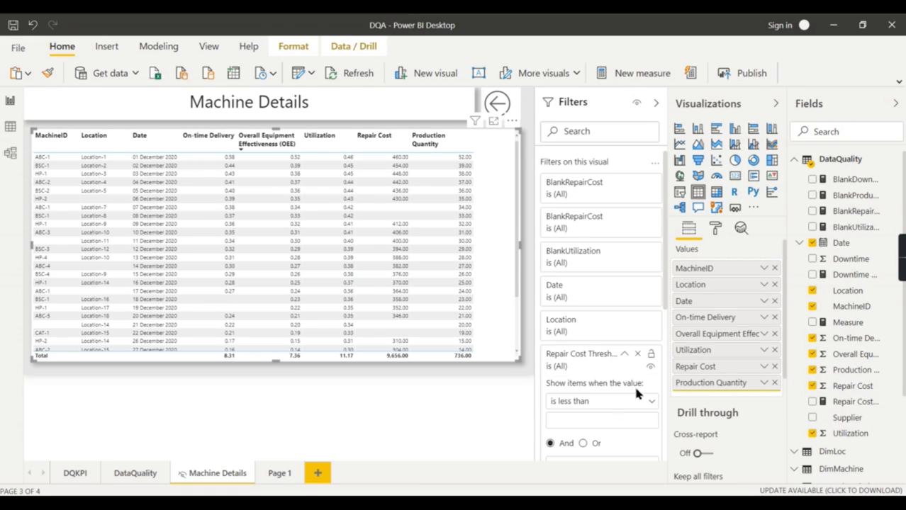
pyautogui.click(568, 402)
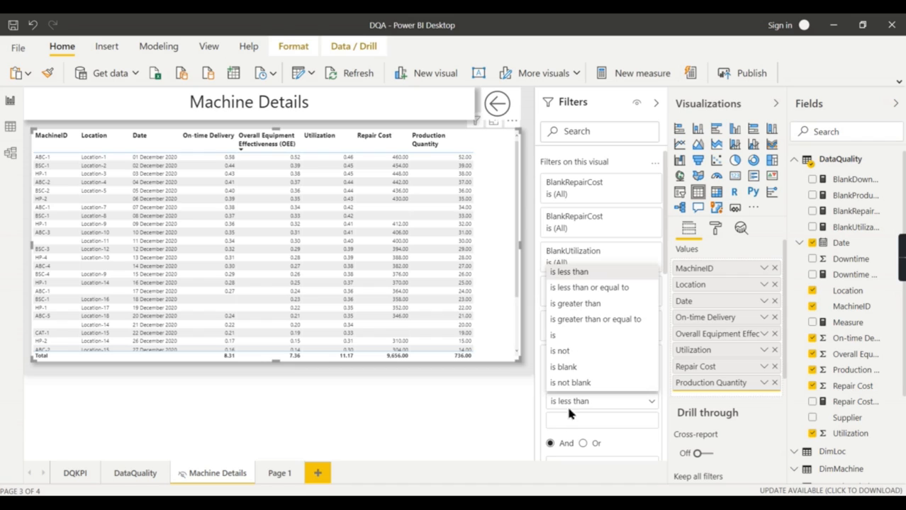
pyautogui.click(566, 339)
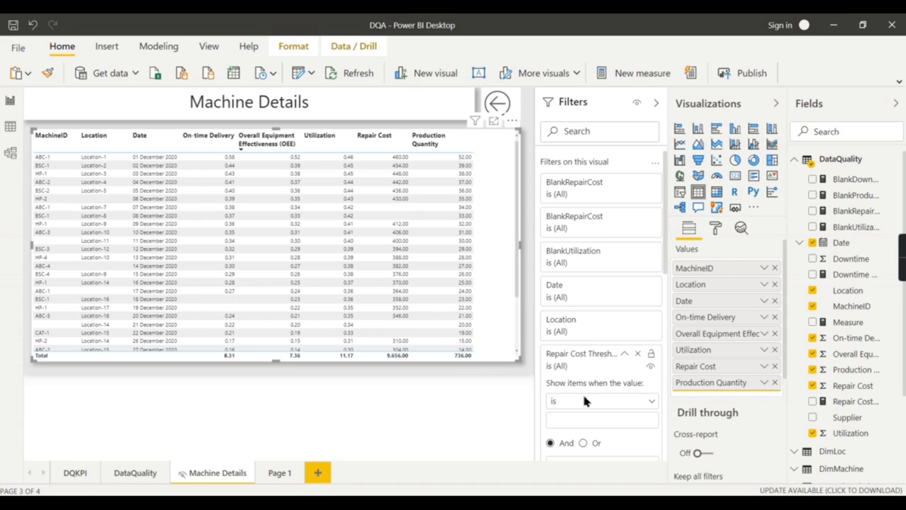
pyautogui.write('1')
pyautogui.scroll(-2, 644, 425)
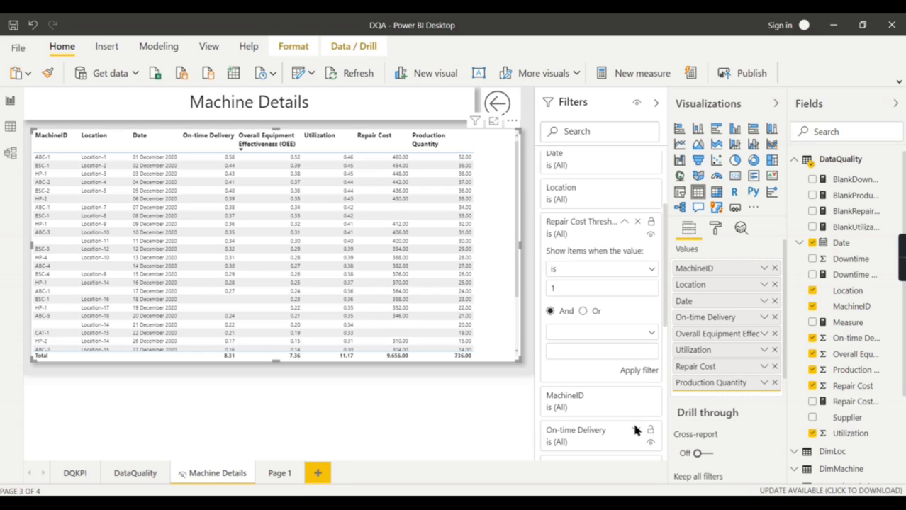
pyautogui.click(640, 370)
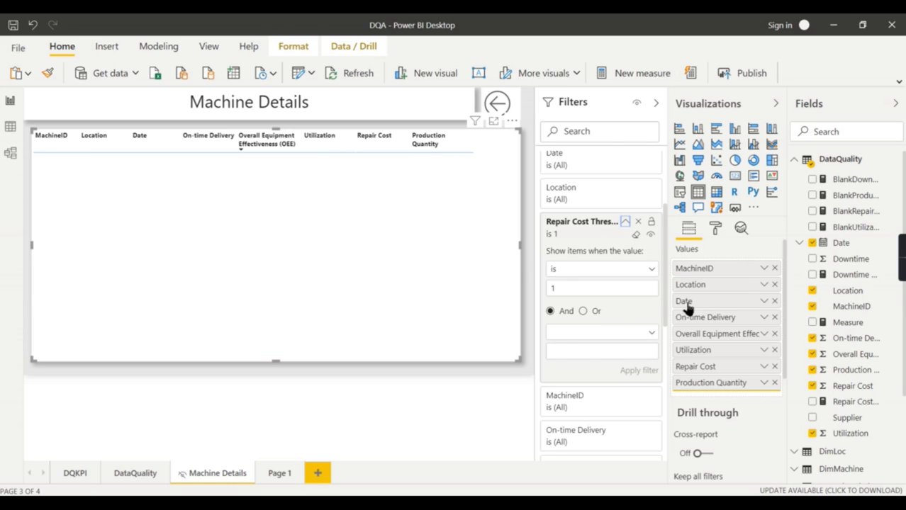
# - Add the Repair Cost Threshhold measure as a column of the Machine Details table and clear the filter on that measure
pyautogui.moveTo(772, 394)
pyautogui.mouseDown()
pyautogui.moveTo(751, 391)
pyautogui.moveTo(787, 402)
pyautogui.mouseUp()
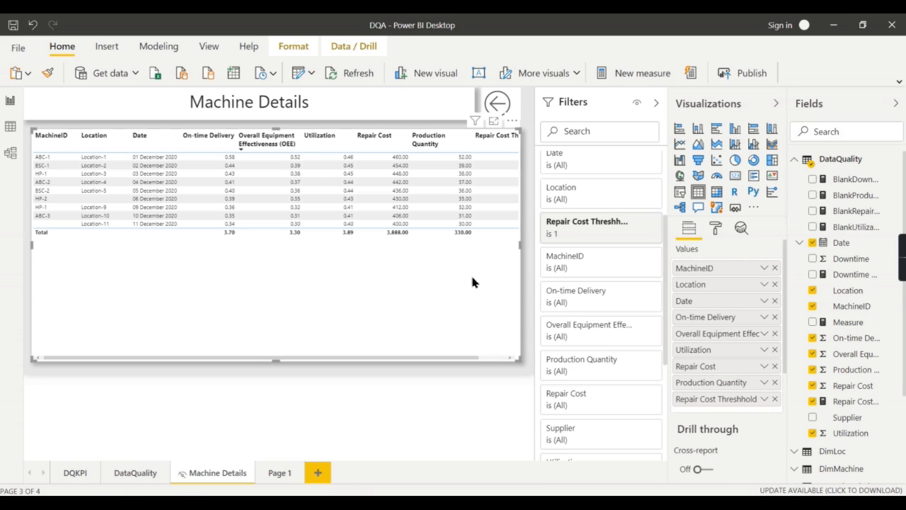
pyautogui.moveTo(329, 360); pyautogui.dragTo(453, 357)
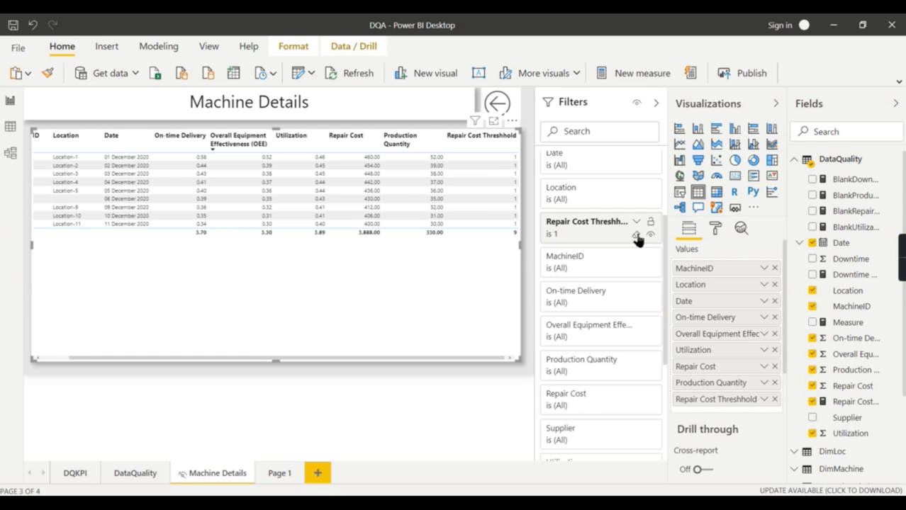
pyautogui.click(636, 235)
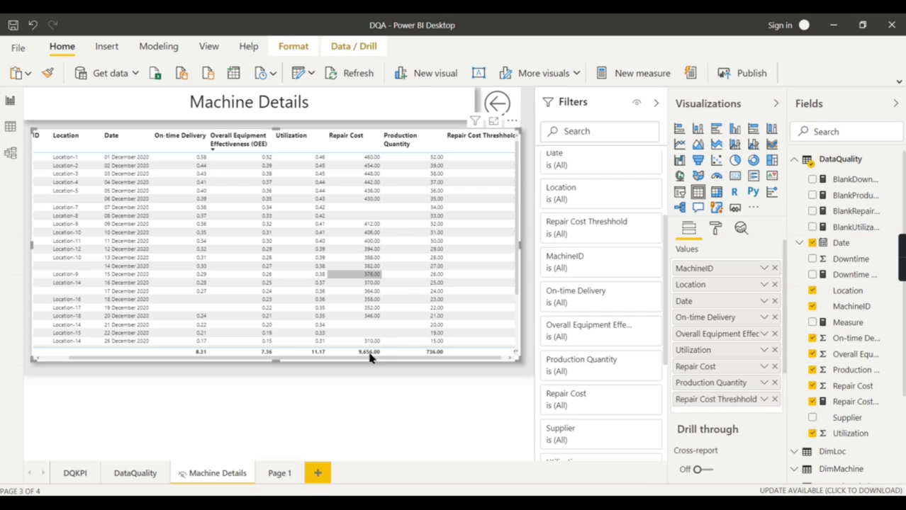
pyautogui.moveTo(482, 359); pyautogui.dragTo(504, 360)
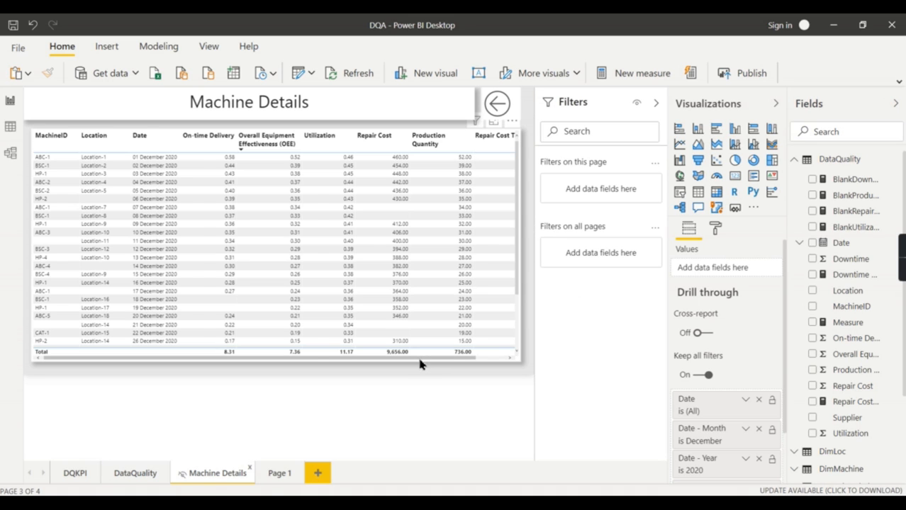
pyautogui.moveTo(453, 359); pyautogui.dragTo(496, 359)
pyautogui.click(395, 174)
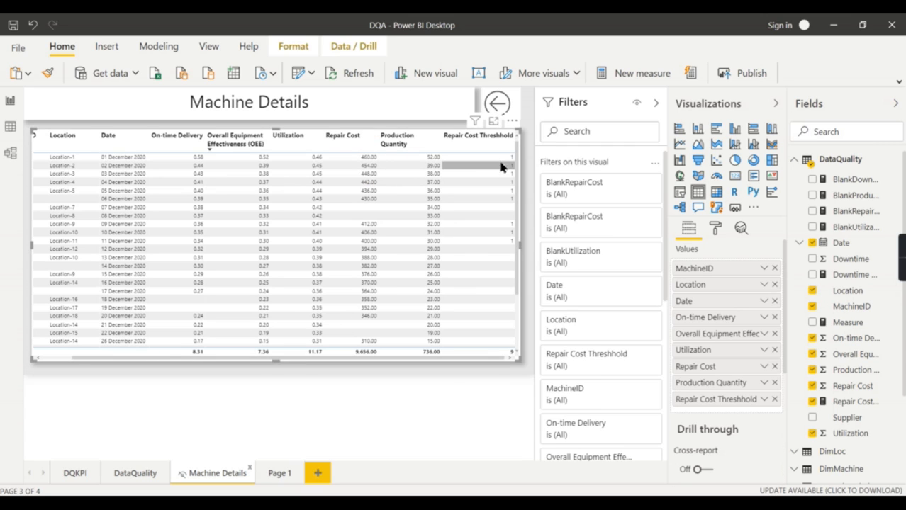
# - Collapse the side panes and narrow the table's Repair Cost Threshhold and Production Quantity columns so all columns fit
pyautogui.click(775, 103)
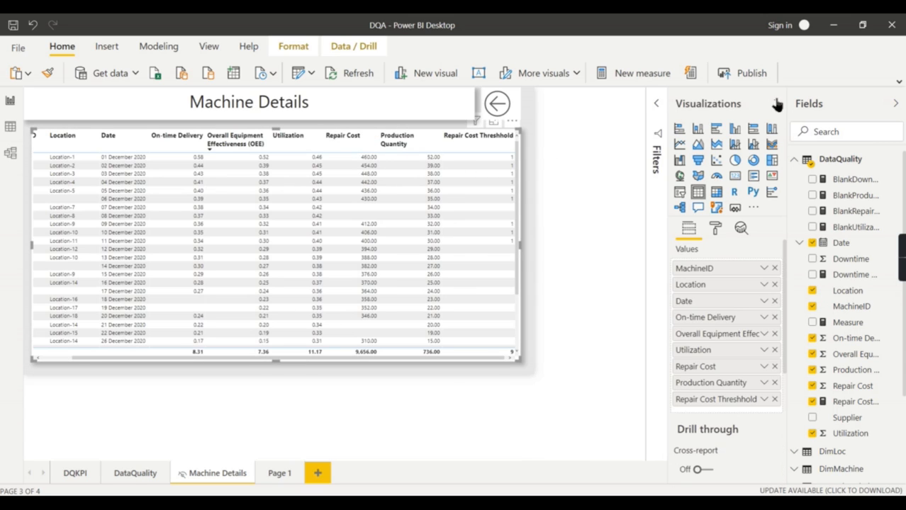
pyautogui.click(895, 104)
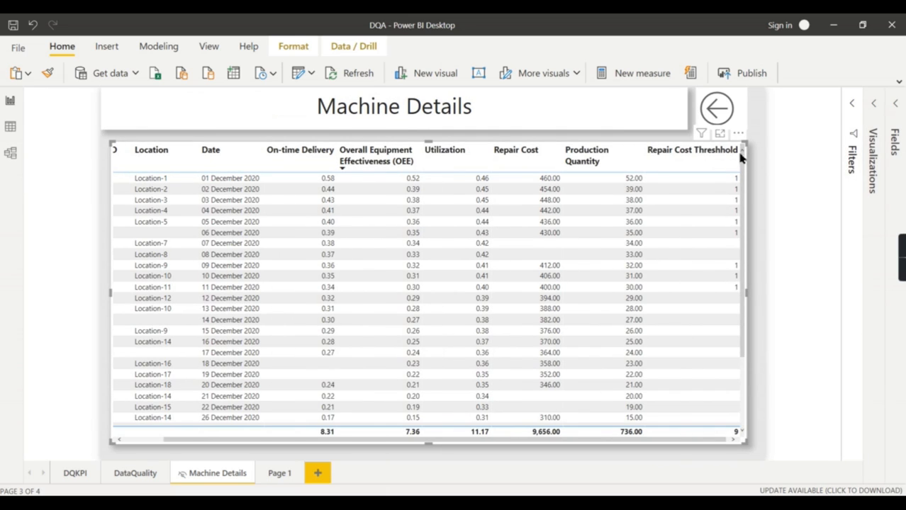
pyautogui.moveTo(738, 150); pyautogui.dragTo(687, 157)
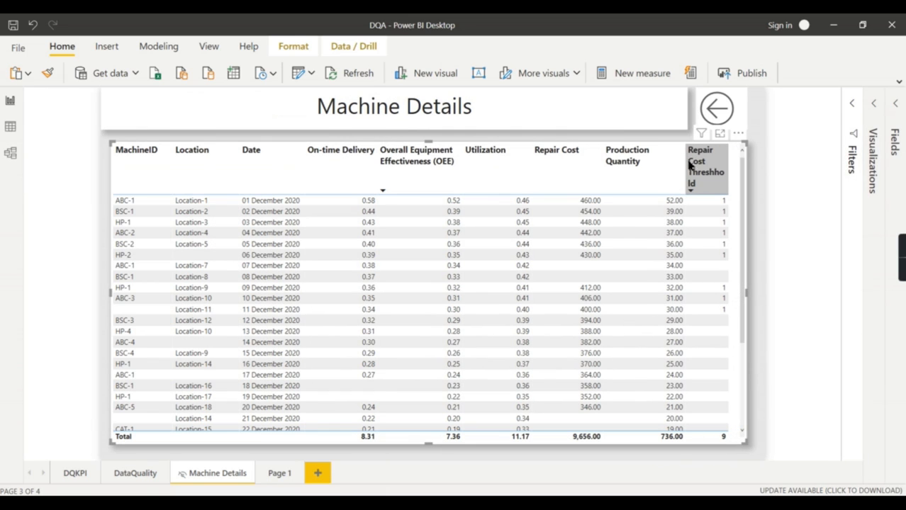
pyautogui.moveTo(684, 154); pyautogui.dragTo(654, 155)
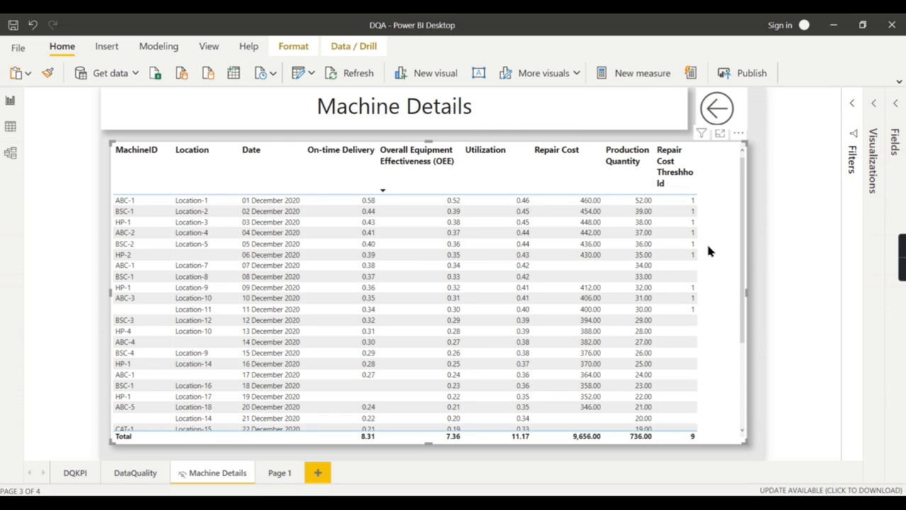
# - Review the DAX formula of the DataQuality table's Repair Cost Threshhold measure against the table's new column
pyautogui.click(896, 104)
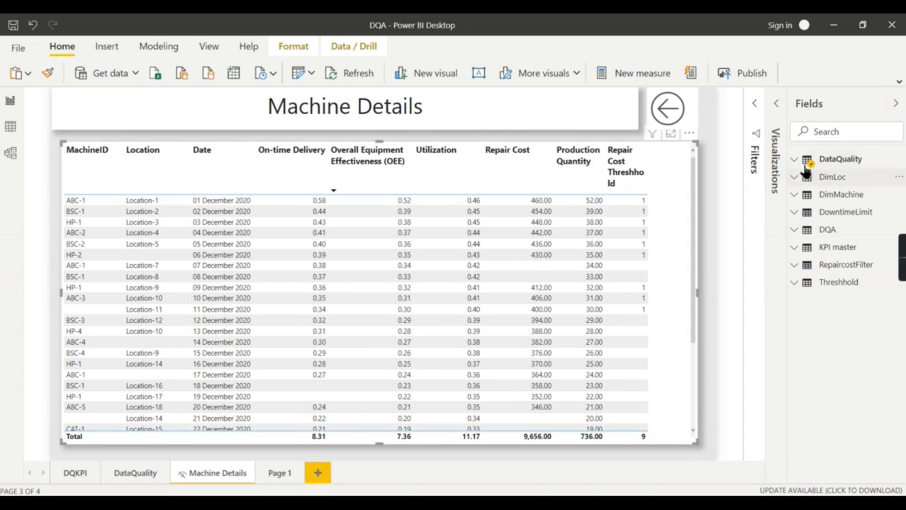
pyautogui.click(808, 160)
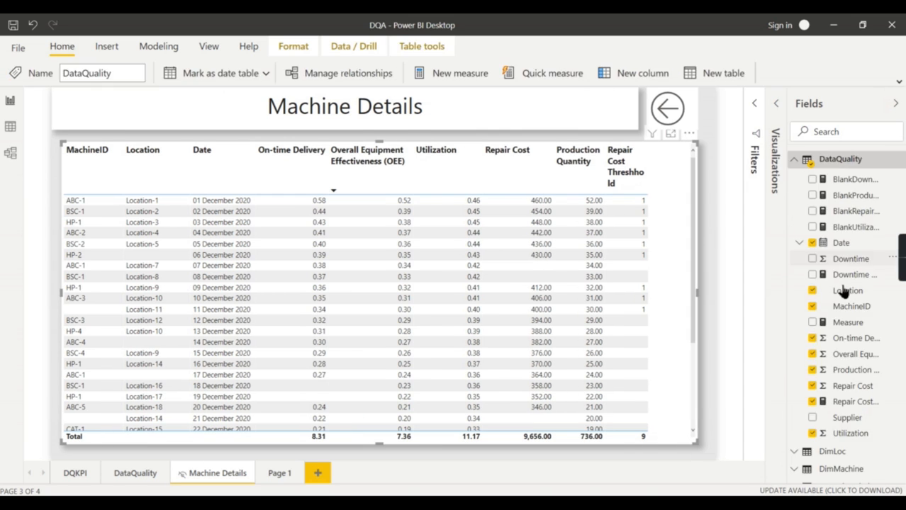
pyautogui.click(852, 402)
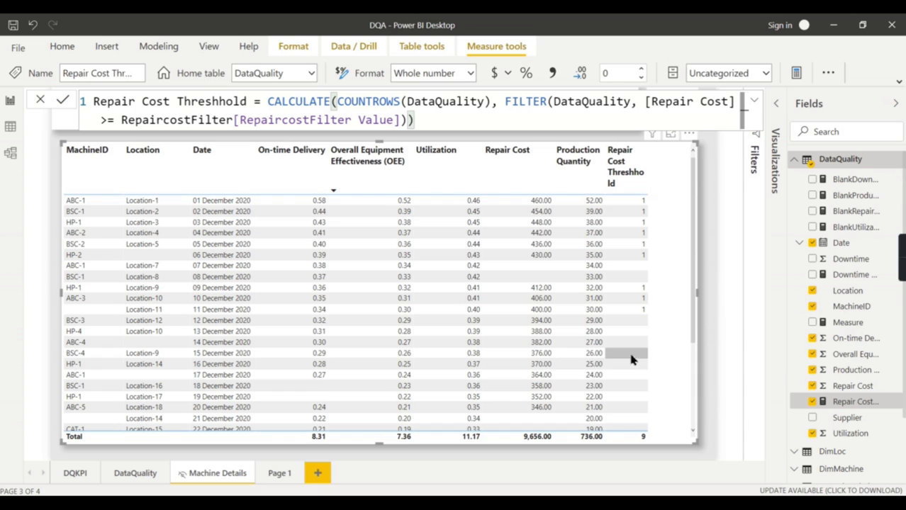
pyautogui.click(677, 194)
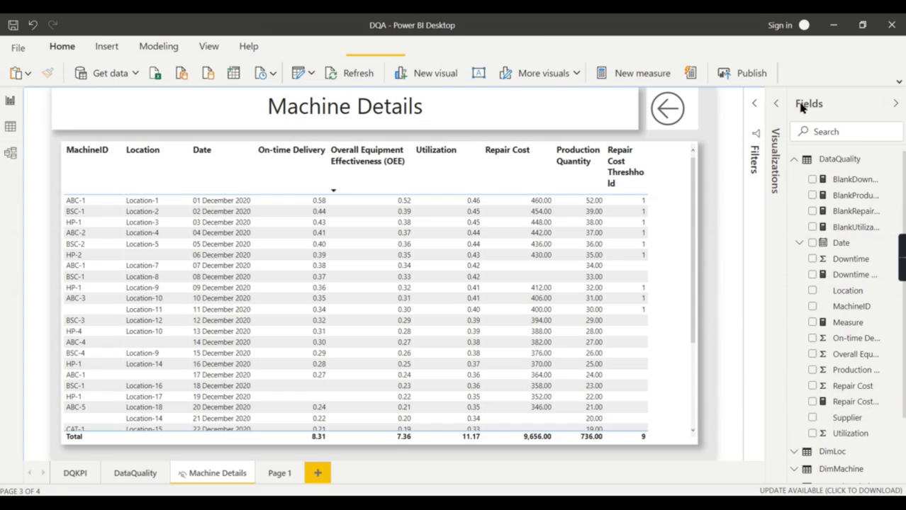
# - Reapply the table's visual-level filter so that Repair Cost Threshhold is 1
pyautogui.click(771, 138)
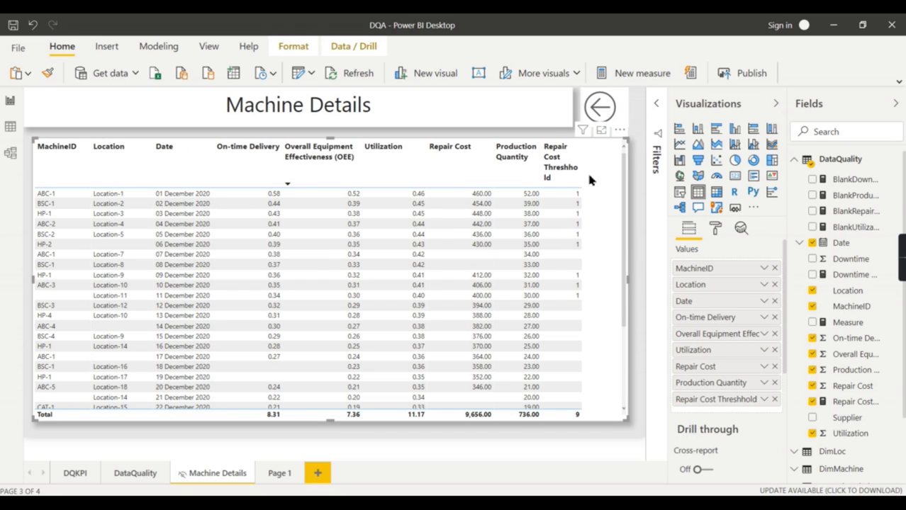
pyautogui.click(657, 103)
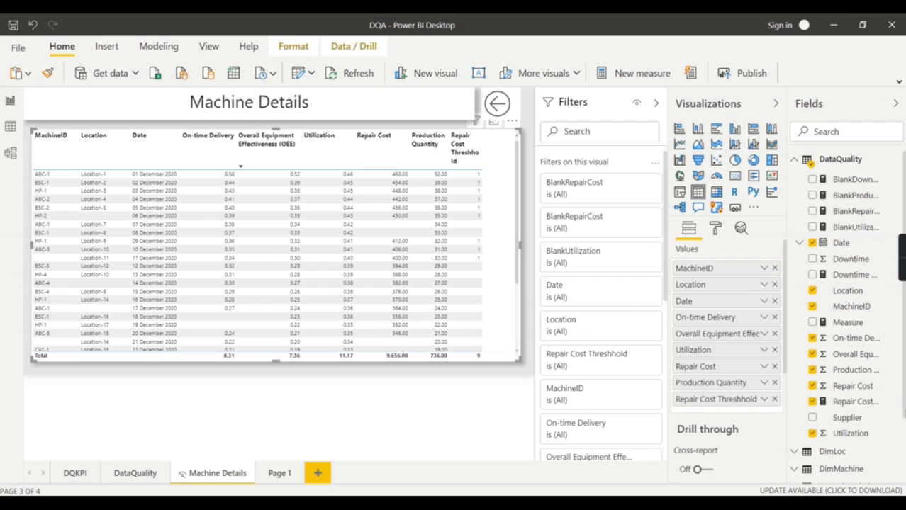
pyautogui.click(635, 356)
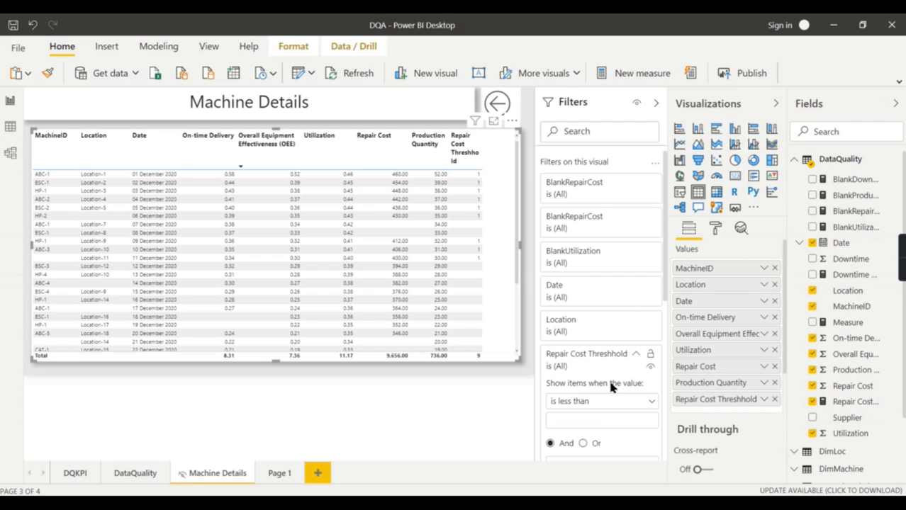
pyautogui.click(570, 401)
pyautogui.click(569, 344)
pyautogui.scroll(-2, 642, 409)
pyautogui.click(649, 374)
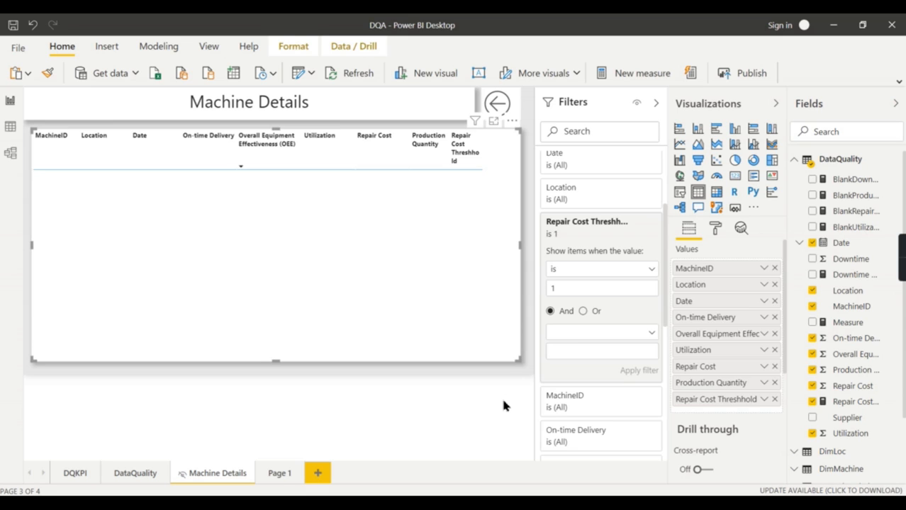
pyautogui.click(504, 406)
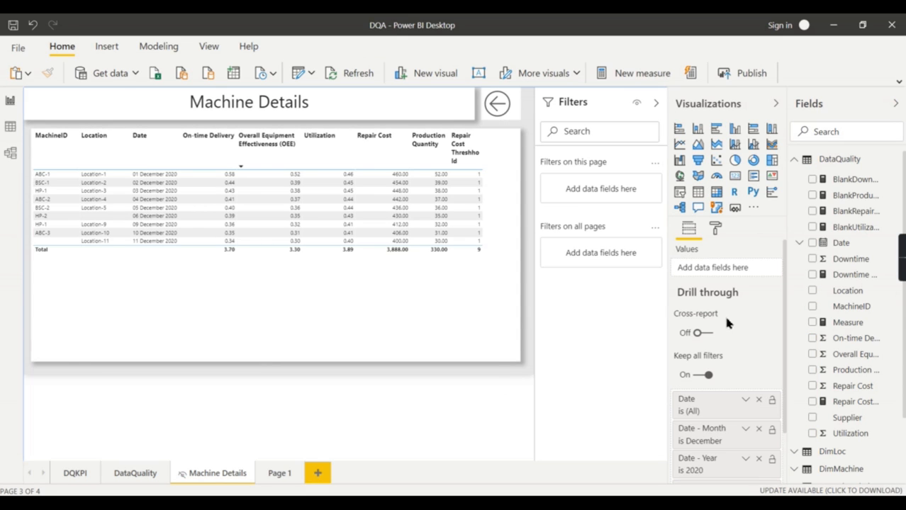
# - Return to the Data Quality Assurance report and drill through to Machine Details from the repair cost chart's October 2020 point
pyautogui.keyDown('ctrl'); pyautogui.click(498, 103); pyautogui.keyUp('ctrl')
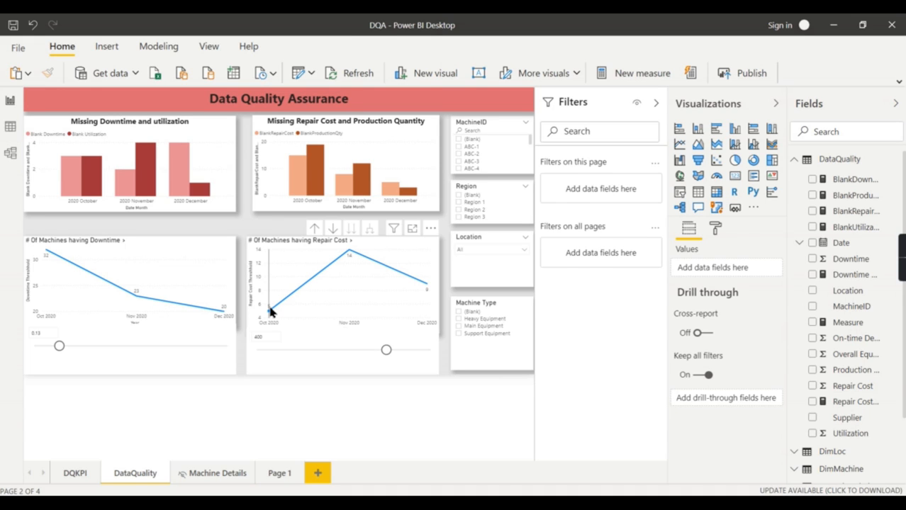
pyautogui.click(271, 311)
pyautogui.rightClick(270, 309)
pyautogui.moveTo(342, 376)
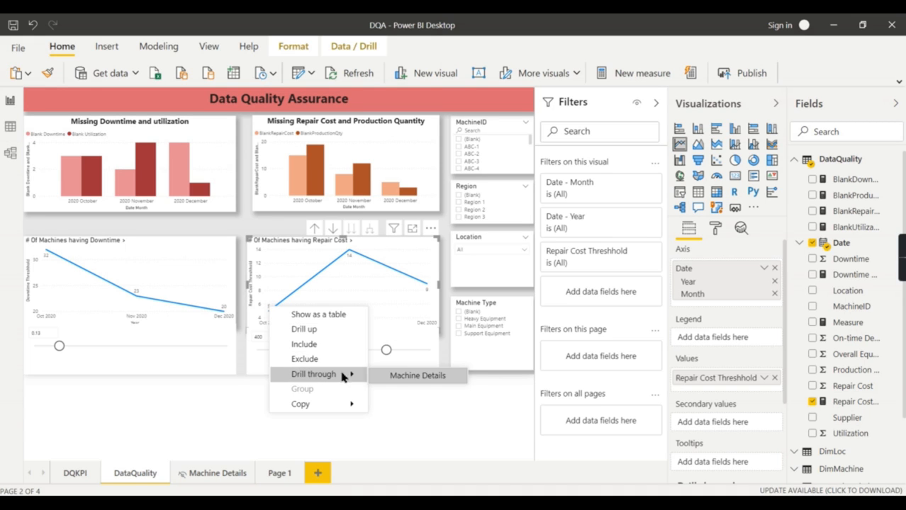
pyautogui.click(401, 376)
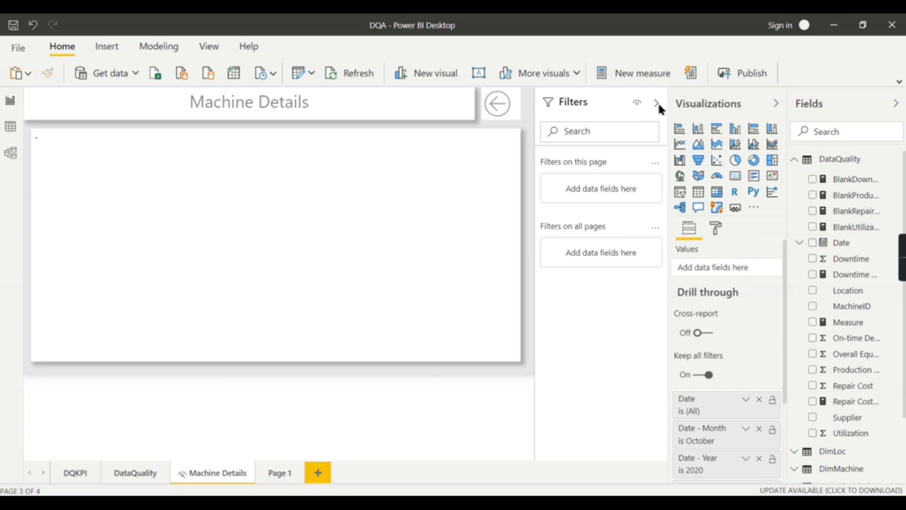
# - Collapse the Filters, Visualizations and Fields panes, examine the October 2020 machine rows and view the table's Export data option
pyautogui.click(655, 103)
pyautogui.click(776, 103)
pyautogui.click(896, 103)
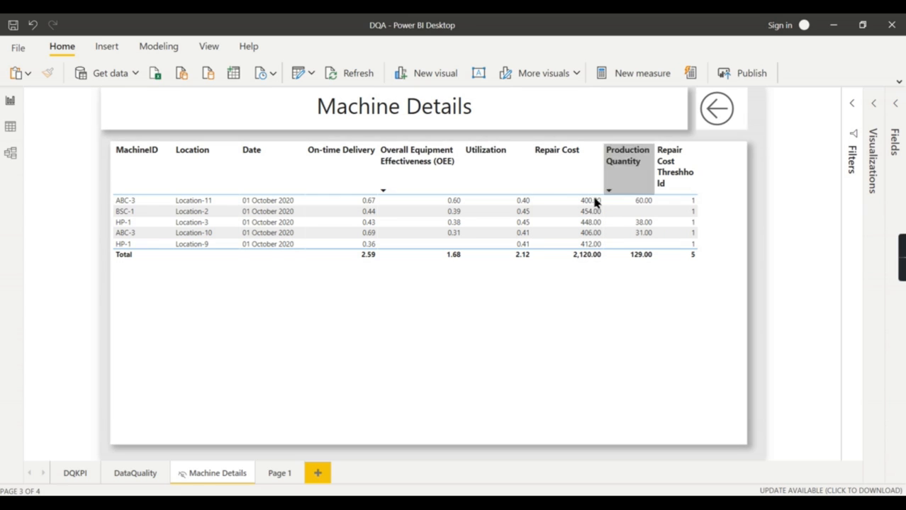
pyautogui.click(738, 134)
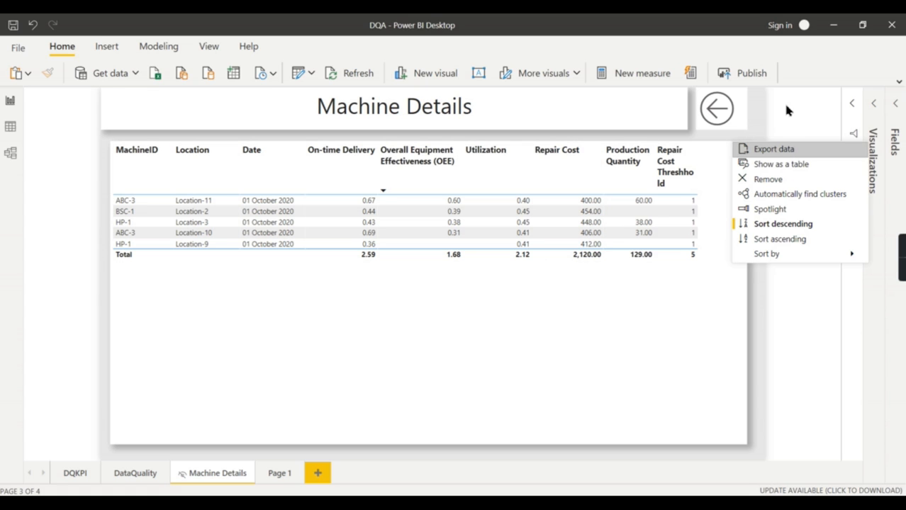
pyautogui.click(762, 117)
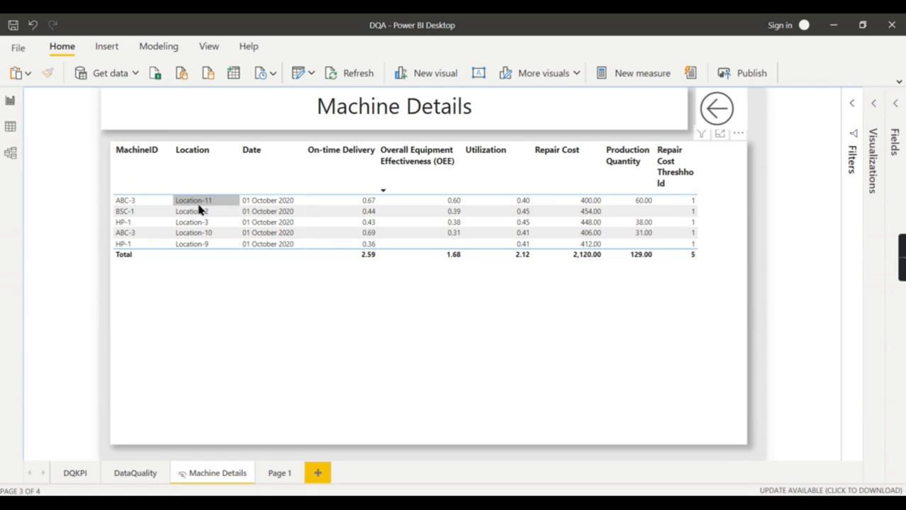
# - Return to the Data Quality Assurance report and filter it to Region 1 and Location-1
pyautogui.keyDown('ctrl'); pyautogui.click(723, 120); pyautogui.keyUp('ctrl')
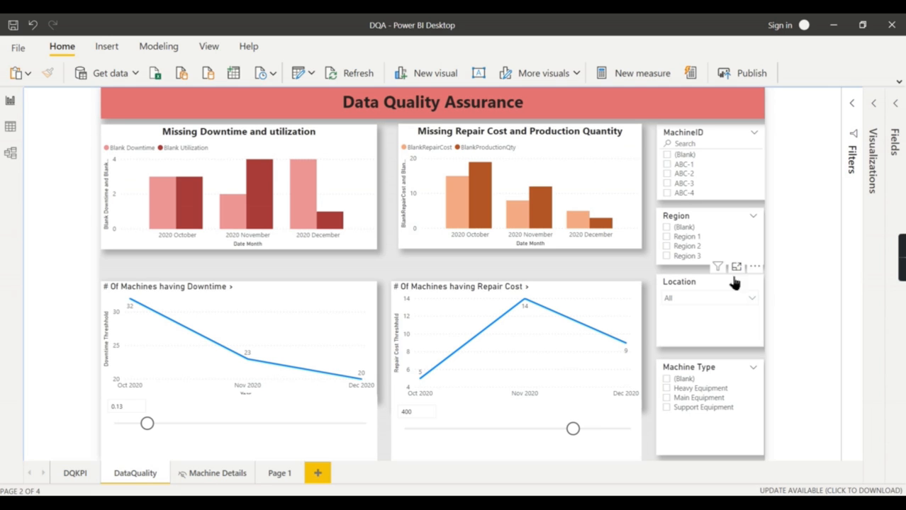
pyautogui.click(706, 303)
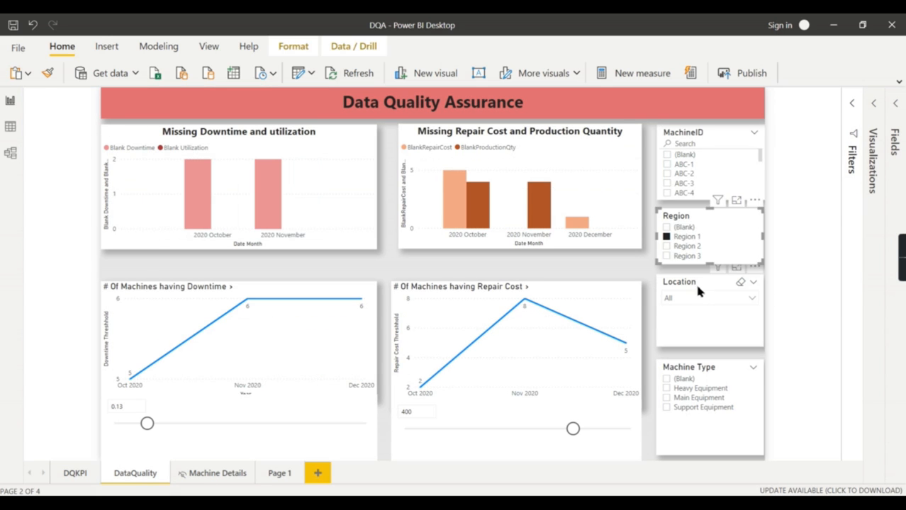
pyautogui.click(691, 189)
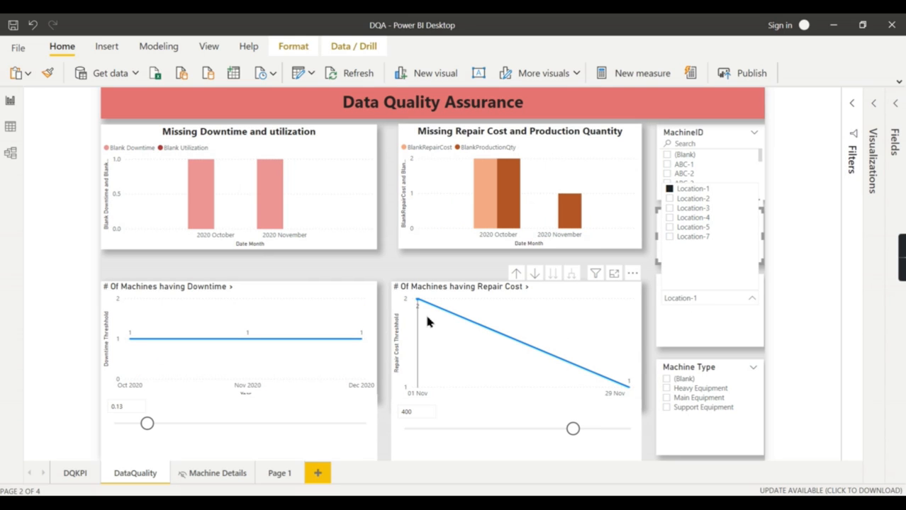
pyautogui.moveTo(419, 343)
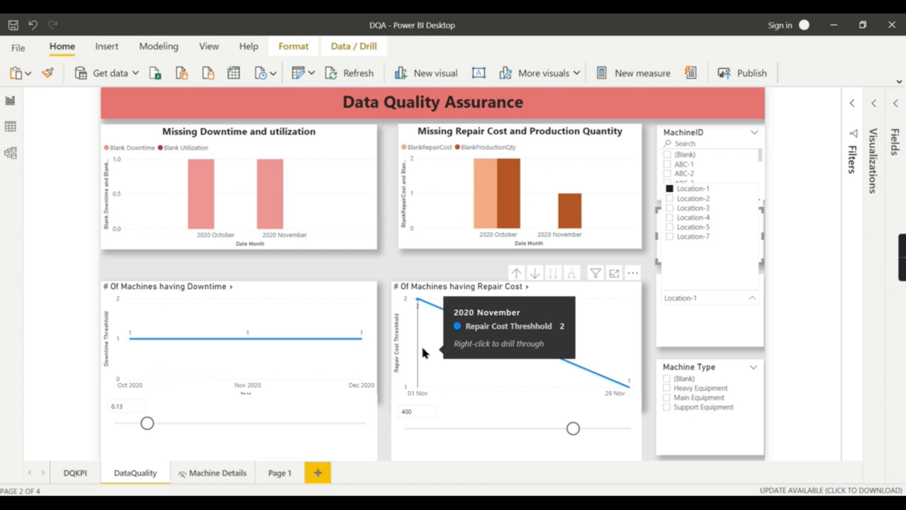
# - Drill through to Machine Details from the repair cost chart's November 2020 point, examine the rows, and return to the report
pyautogui.rightClick(422, 344)
pyautogui.moveTo(468, 407)
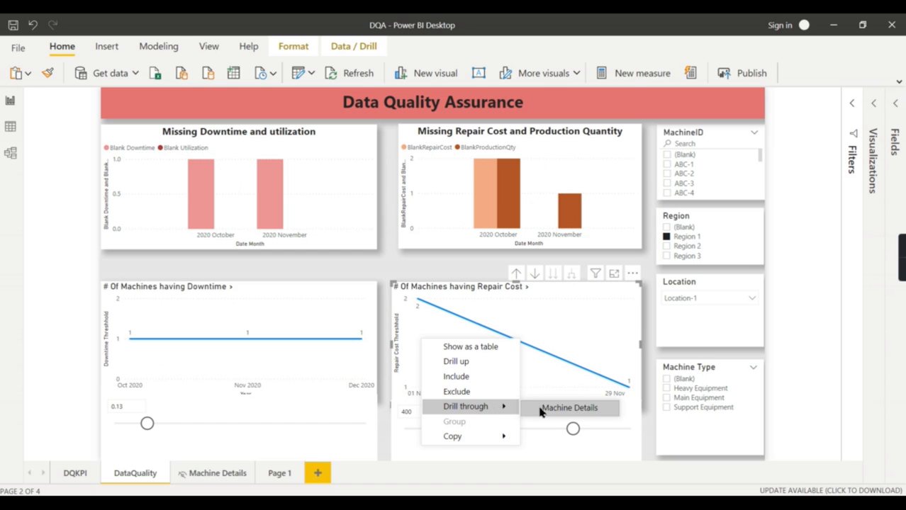
pyautogui.click(571, 413)
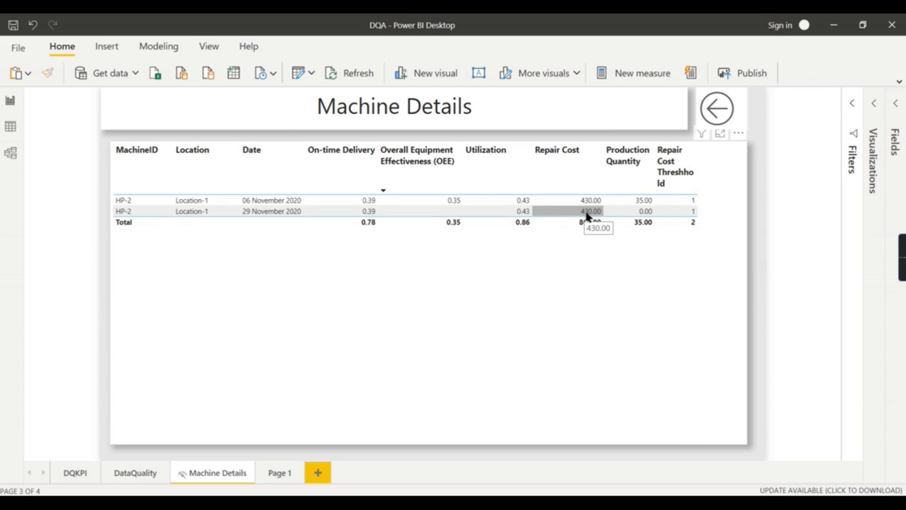
pyautogui.click(717, 108)
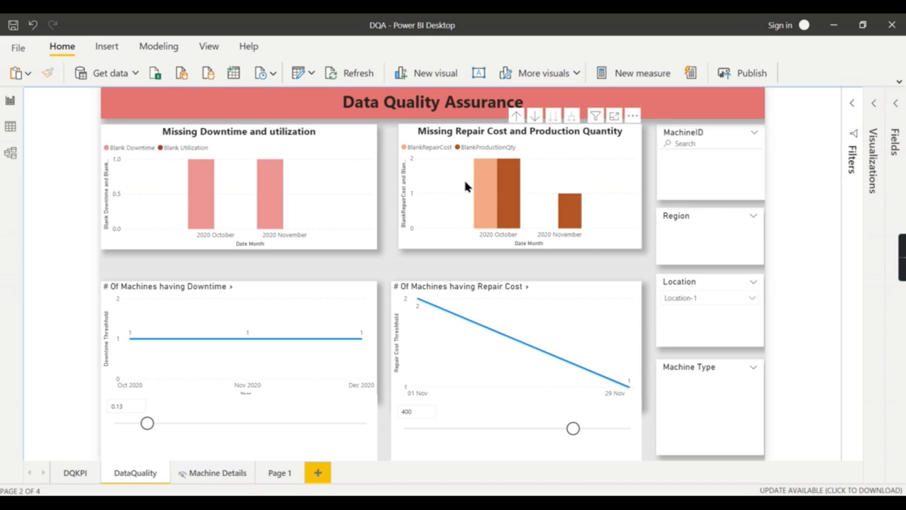
# - Drill through to Machine Details from the October 2020 BlankRepairCost bar, check the table, and return to the report
pyautogui.rightClick(489, 182)
pyautogui.moveTo(540, 253)
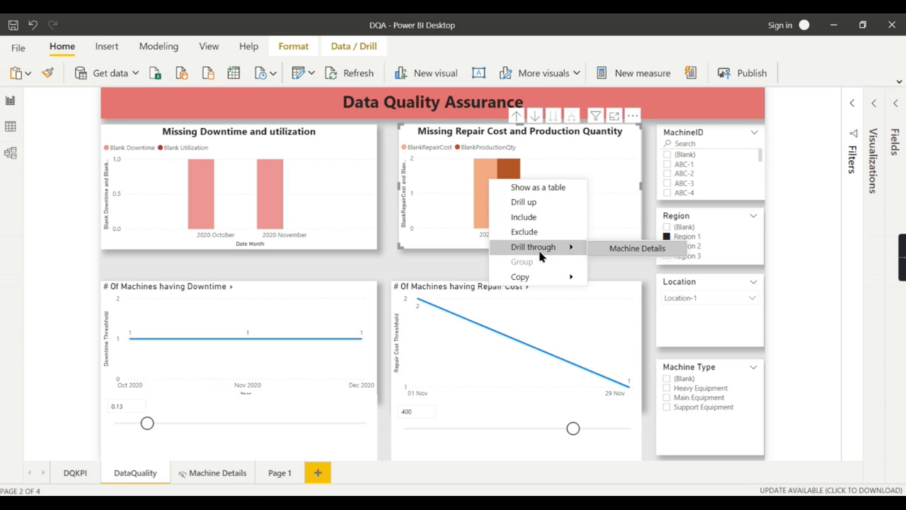
pyautogui.click(637, 249)
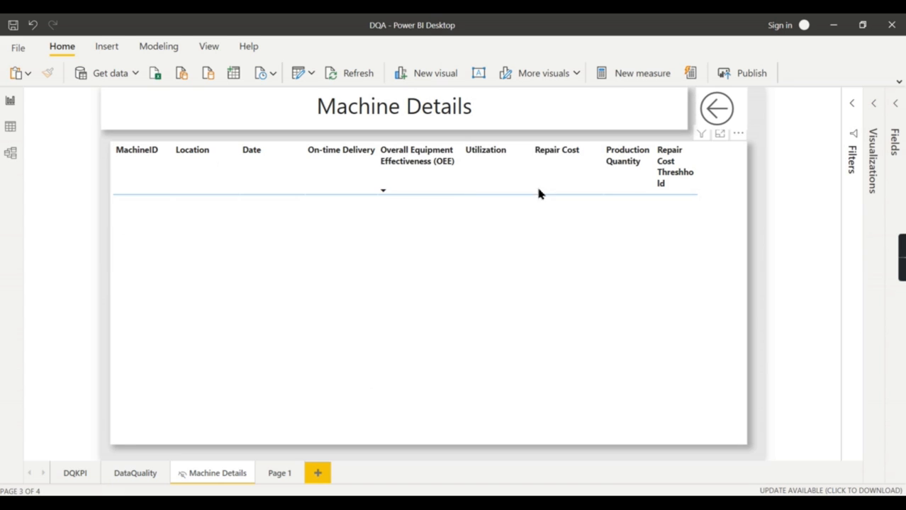
pyautogui.keyDown('ctrl'); pyautogui.click(714, 127); pyautogui.keyUp('ctrl')
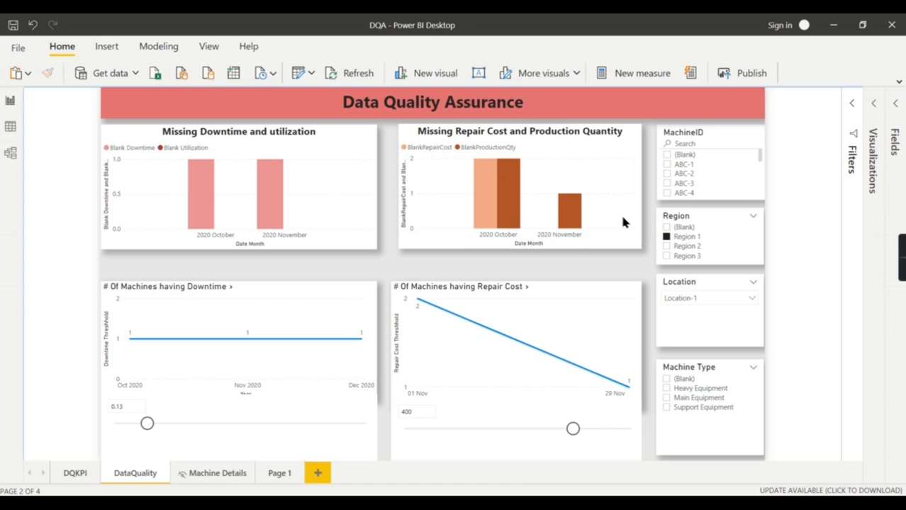
# - Clear the Repair Cost Threshhold visual-level filter from the table on the Machine Details page
pyautogui.click(238, 477)
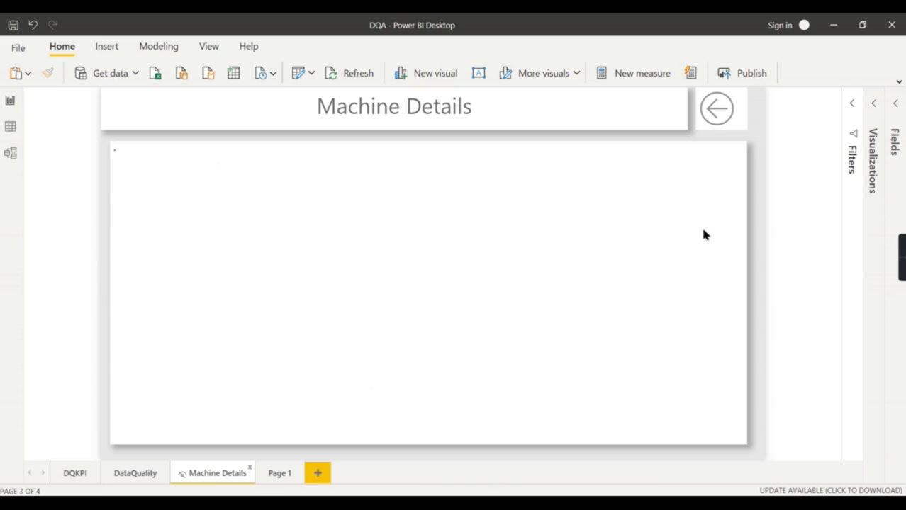
pyautogui.click(704, 206)
pyautogui.click(874, 104)
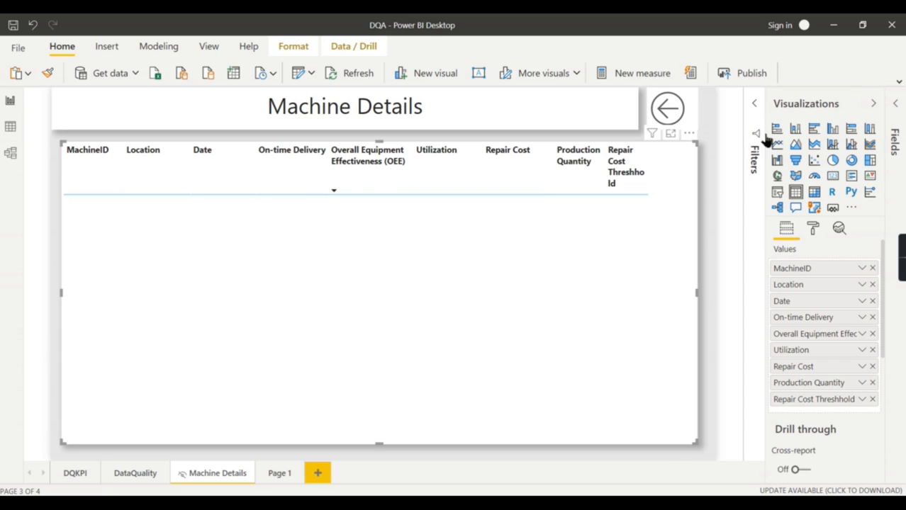
pyautogui.click(756, 105)
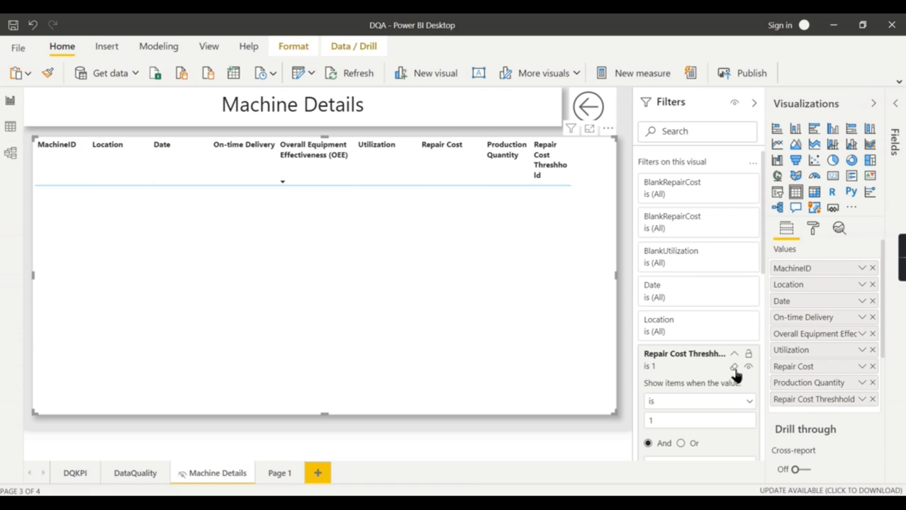
pyautogui.click(734, 369)
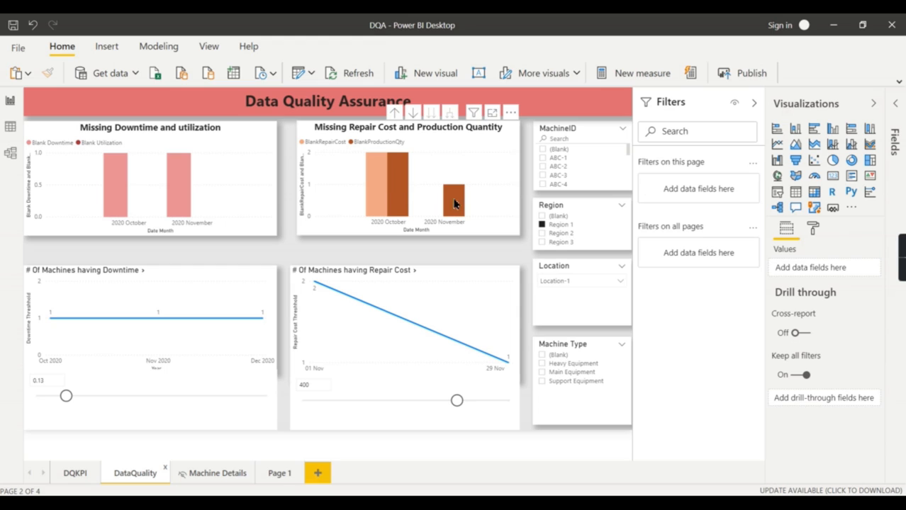
# - Drill through from the Data Quality Assurance report's October 2020 BlankProductionQty bar, examine the machine rows, and return to the report
pyautogui.click(398, 170)
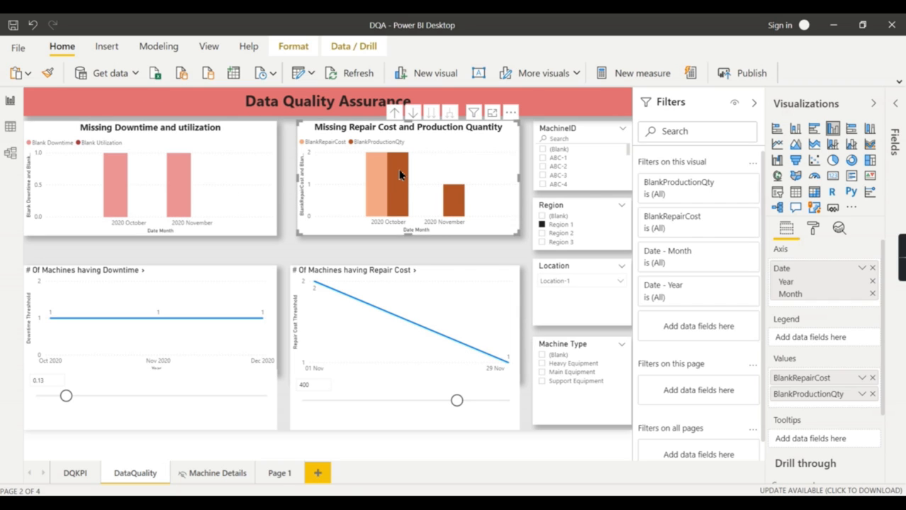
pyautogui.rightClick(398, 169)
pyautogui.moveTo(441, 235)
pyautogui.click(532, 240)
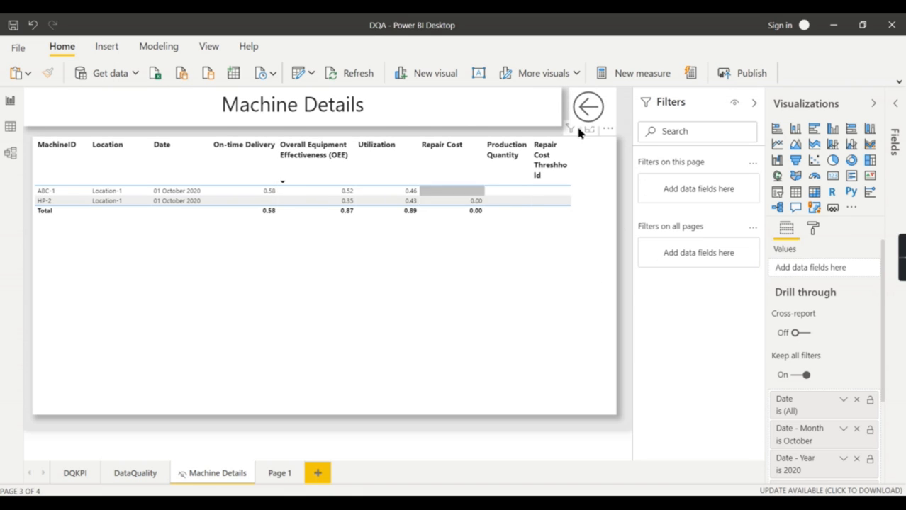
pyautogui.click(588, 107)
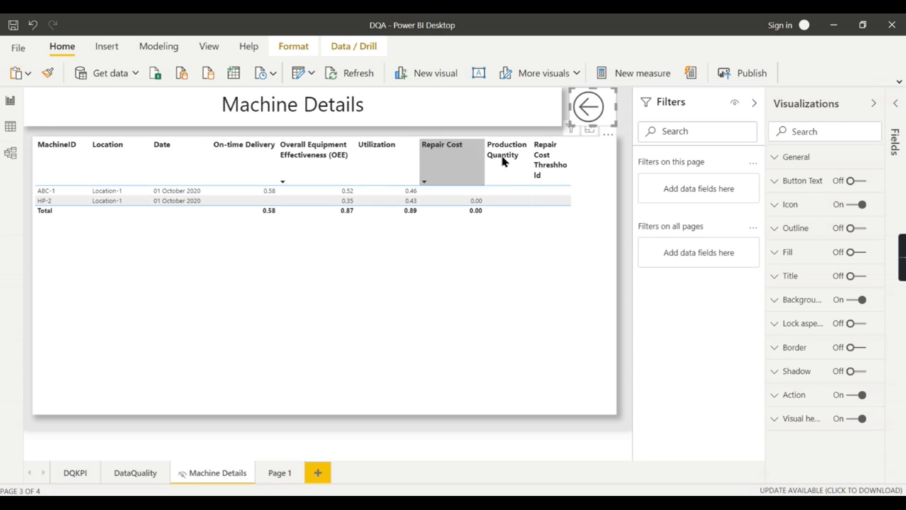
pyautogui.keyDown('ctrl'); pyautogui.click(587, 106); pyautogui.keyUp('ctrl')
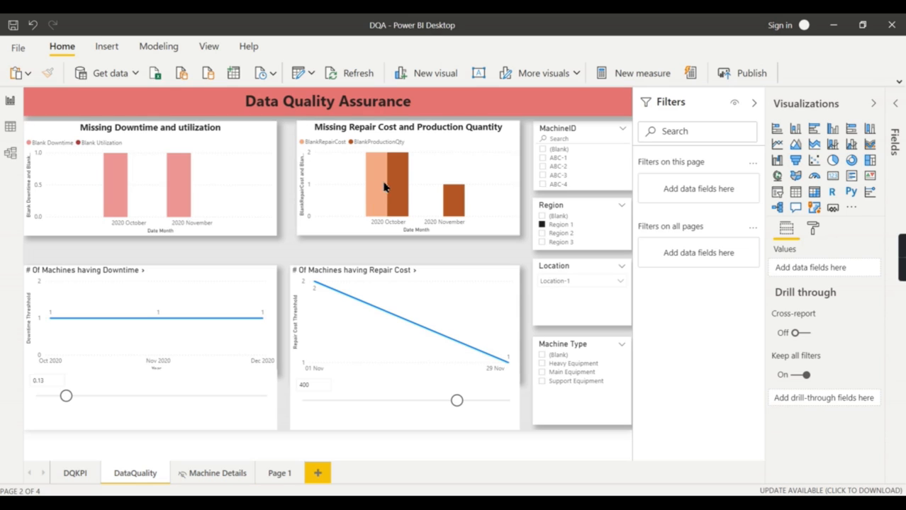
# - Collapse the Filters and Visualizations panes and open the DQKPI page
pyautogui.moveTo(396, 185)
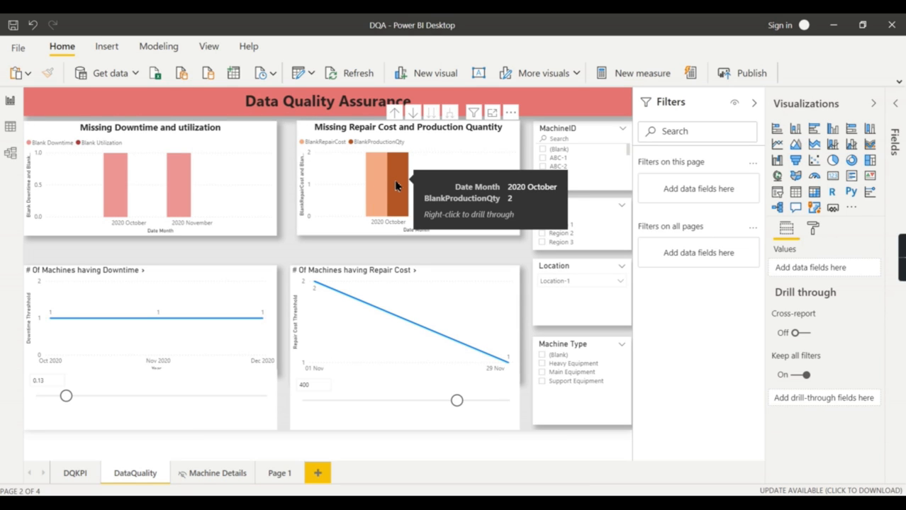
pyautogui.click(753, 103)
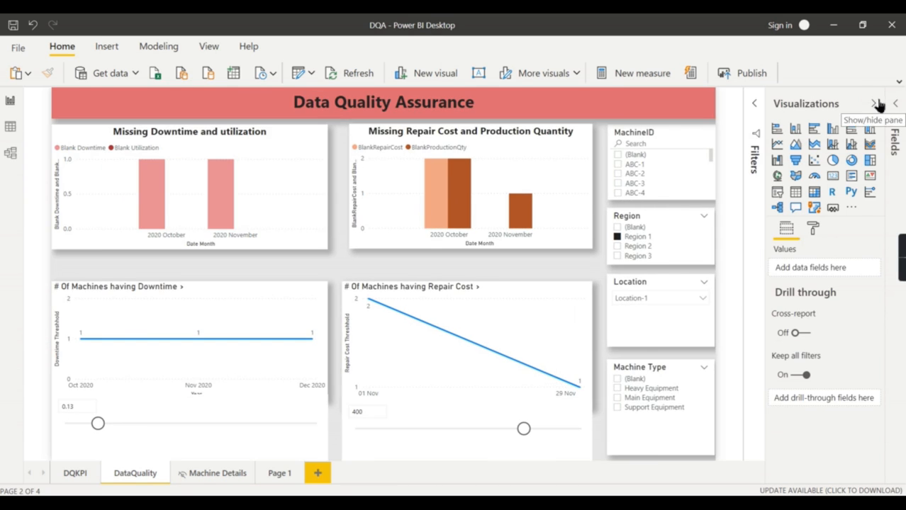
pyautogui.click(876, 104)
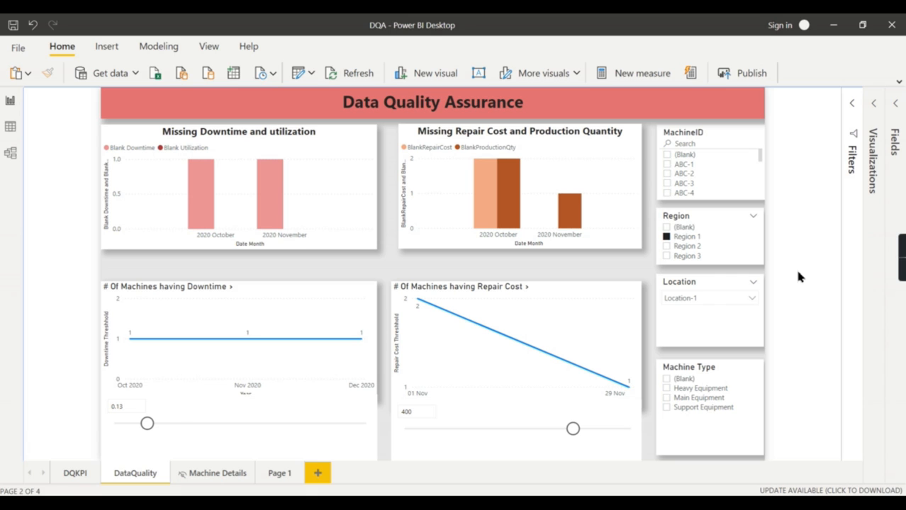
pyautogui.click(67, 479)
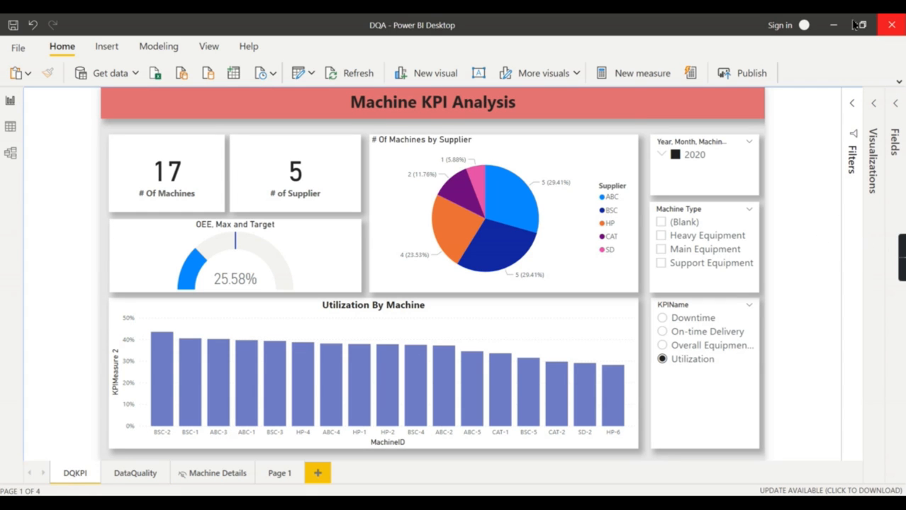